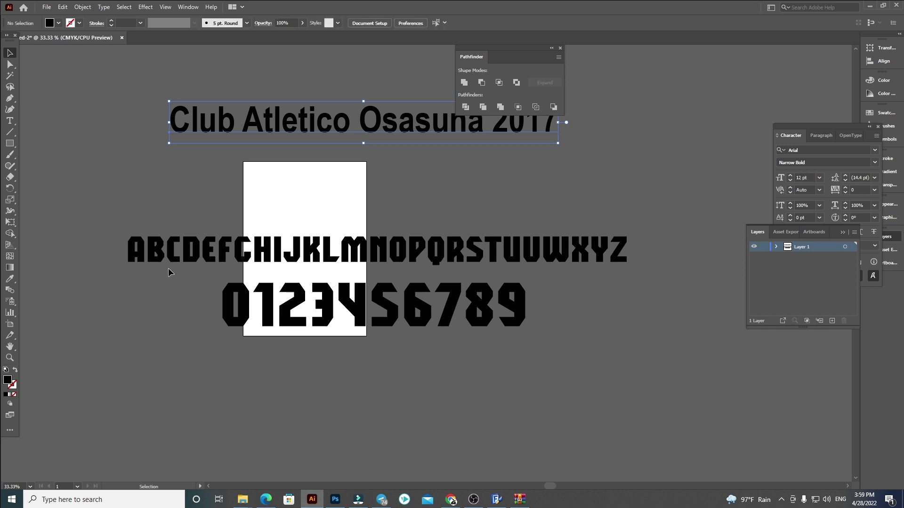
# Move the whole alphabet row up to leave a wider gap above the digits row.
pyautogui.click(159, 245)
pyautogui.moveTo(97, 187); pyautogui.dragTo(648, 262)
pyautogui.moveTo(444, 264); pyautogui.dragTo(439, 237)
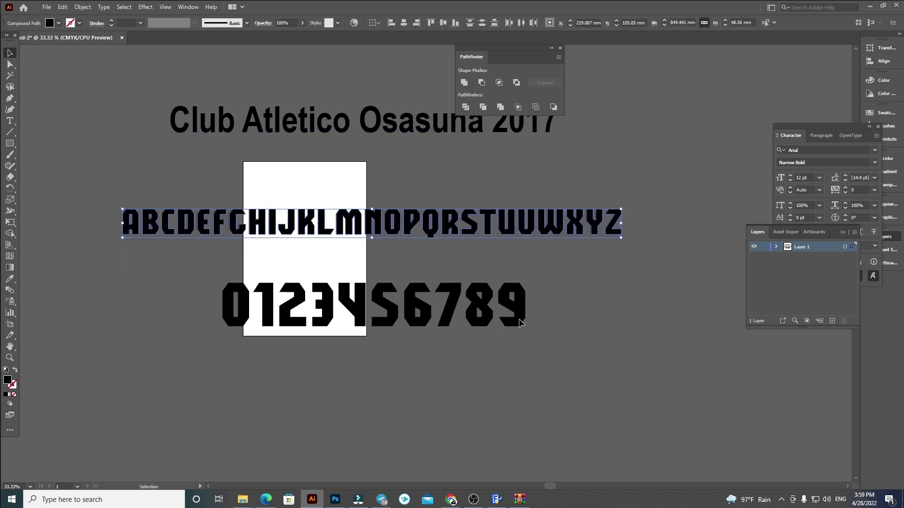
# Show the rulers and set their units to pixels.
pyautogui.hotkey('ctrl', 'r')
pyautogui.rightClick(732, 47)
pyautogui.click(735, 55)
# Set the height of the whole alphabet row to 357.5 px with proportions kept.
pyautogui.click(732, 23)
pyautogui.write('357')
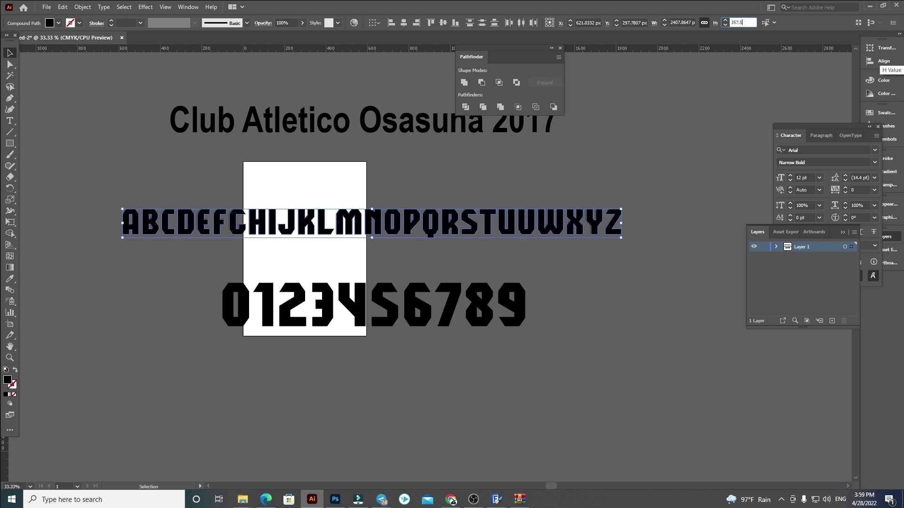
pyautogui.write('.5')
pyautogui.press('Return')
pyautogui.hotkey('ctrl', '-')
pyautogui.hotkey('ctrl', '-')
pyautogui.hotkey('ctrl', '-')
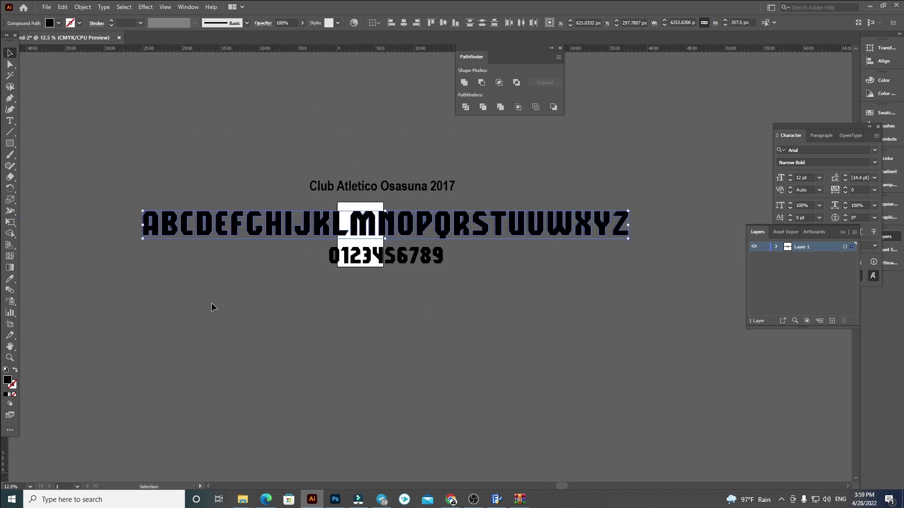
# Place a horizontal guide just above the top edge of the letter A.
pyautogui.hotkey('ctrl', '+')
pyautogui.hotkey('ctrl', '+')
pyautogui.hotkey('ctrl', '+')
pyautogui.hotkey('ctrl', '+')
pyautogui.hotkey('ctrl', '+')
pyautogui.click(262, 202)
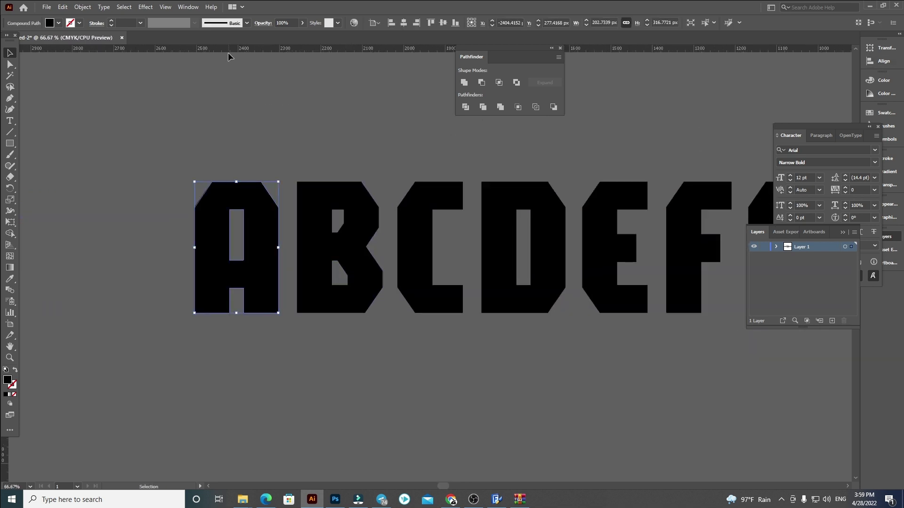
pyautogui.moveTo(265, 134); pyautogui.dragTo(276, 174)
# Select only the letter A and set its height to 357.5 px with proportions kept.
pyautogui.moveTo(206, 134); pyautogui.dragTo(259, 227)
pyautogui.click(259, 227)
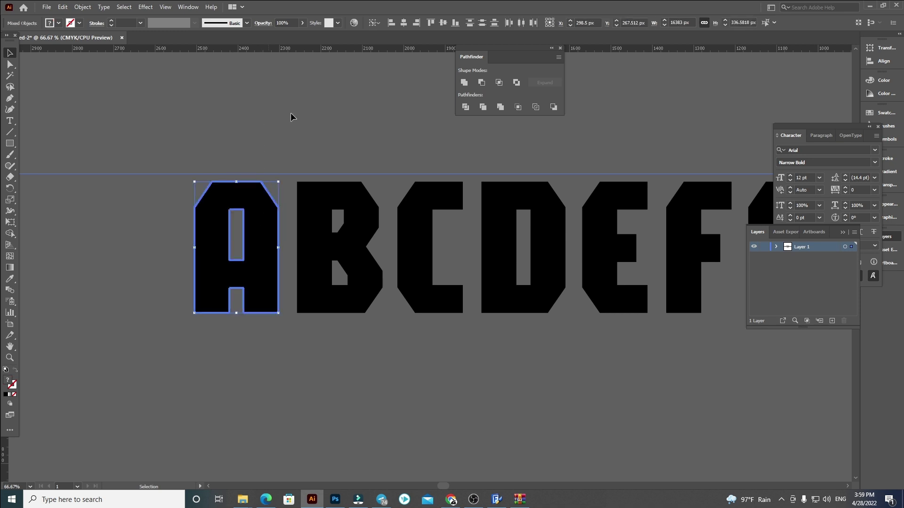
pyautogui.click(136, 244)
pyautogui.click(201, 241)
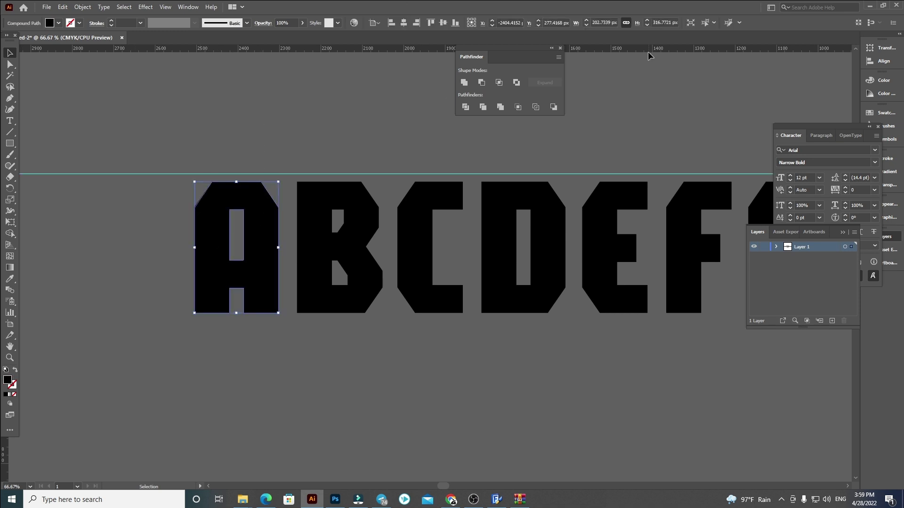
pyautogui.click(653, 22)
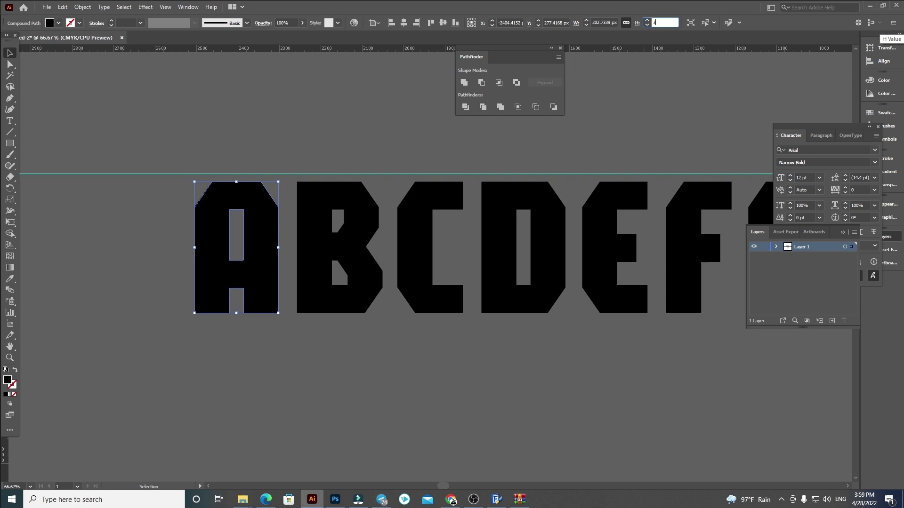
pyautogui.press('Return')
# Align the upper guide to the top of the letter A, and a second horizontal guide to its bottom edge.
pyautogui.moveTo(146, 126); pyautogui.dragTo(226, 255)
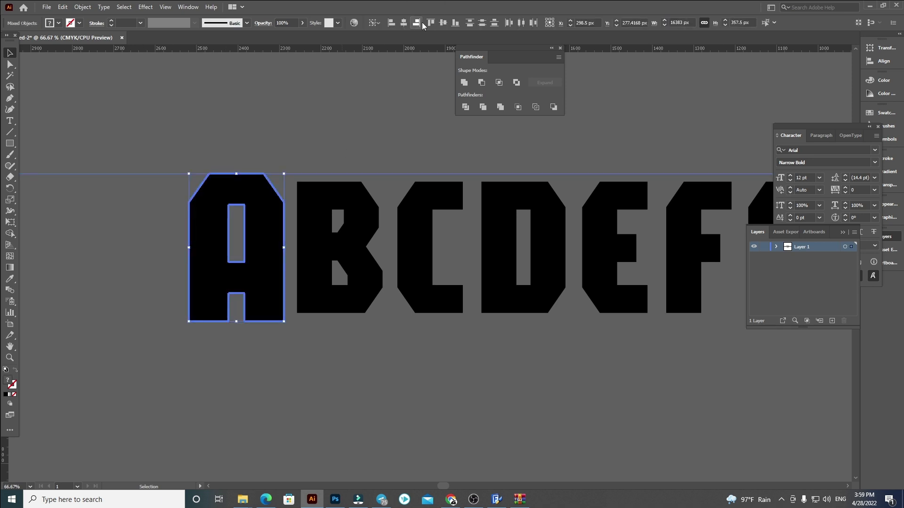
pyautogui.click(205, 130)
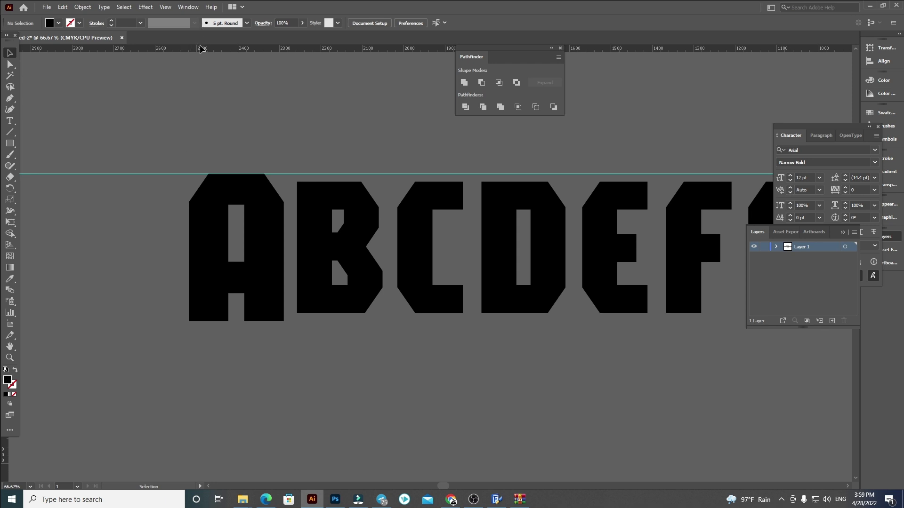
pyautogui.moveTo(273, 363); pyautogui.dragTo(271, 366)
pyautogui.moveTo(127, 281); pyautogui.dragTo(234, 380)
pyautogui.click(220, 319)
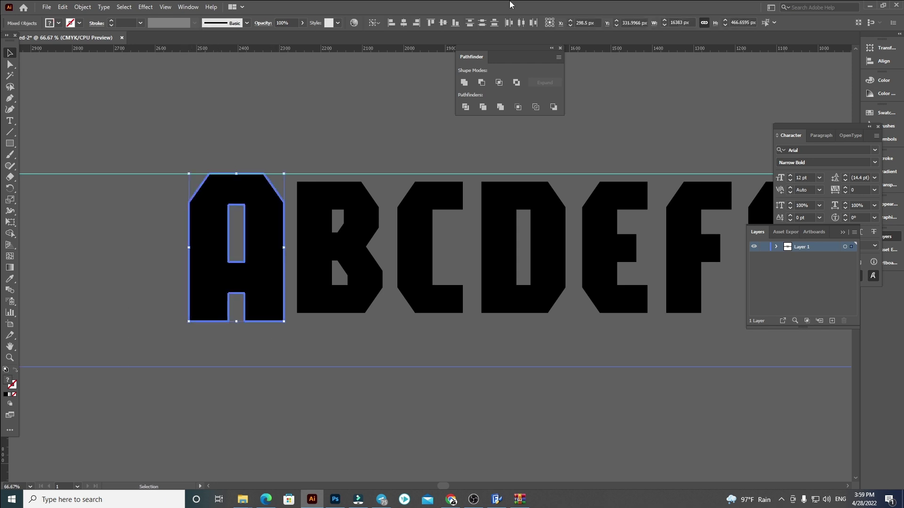
pyautogui.click(457, 25)
pyautogui.scroll(-5, 133, 315)
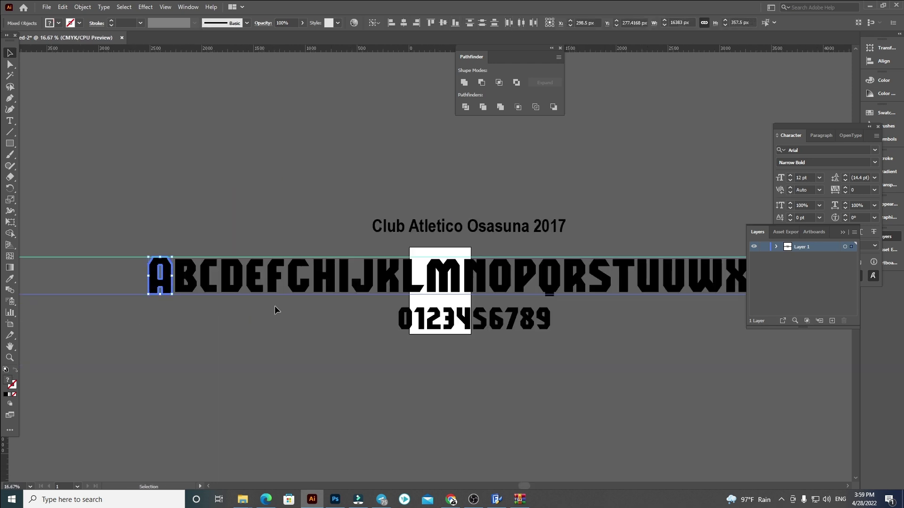
# Select the letters B to Z and move them so their tops snap to the upper guide.
pyautogui.click(689, 287)
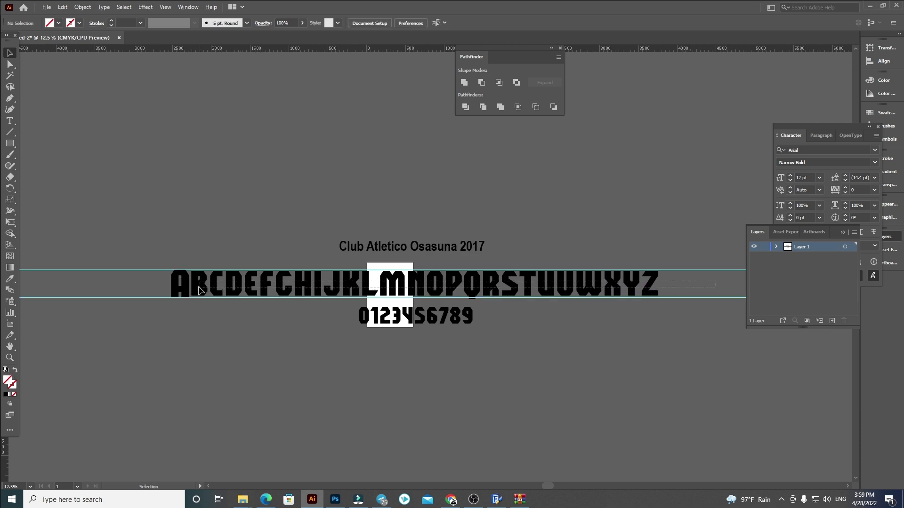
pyautogui.click(198, 285)
pyautogui.scroll(2, 198, 285)
pyautogui.scroll(8, 199, 284)
pyautogui.moveTo(200, 284); pyautogui.dragTo(201, 282)
pyautogui.moveTo(235, 250); pyautogui.dragTo(226, 244)
# Scale the letters B to Z proportionally until their bottom edges meet the lower guide.
pyautogui.scroll(-6, 181, 233)
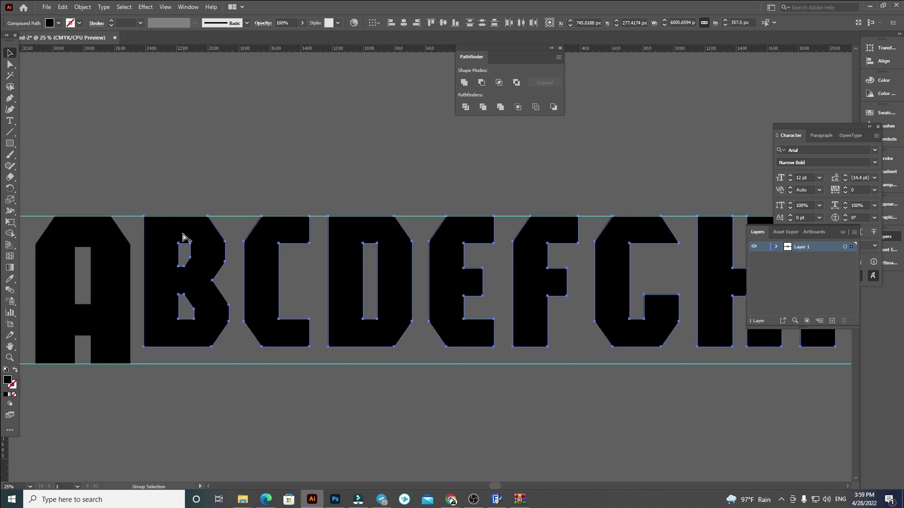
pyautogui.hscroll(10, 522, 269)
pyautogui.scroll(3, 347, 299)
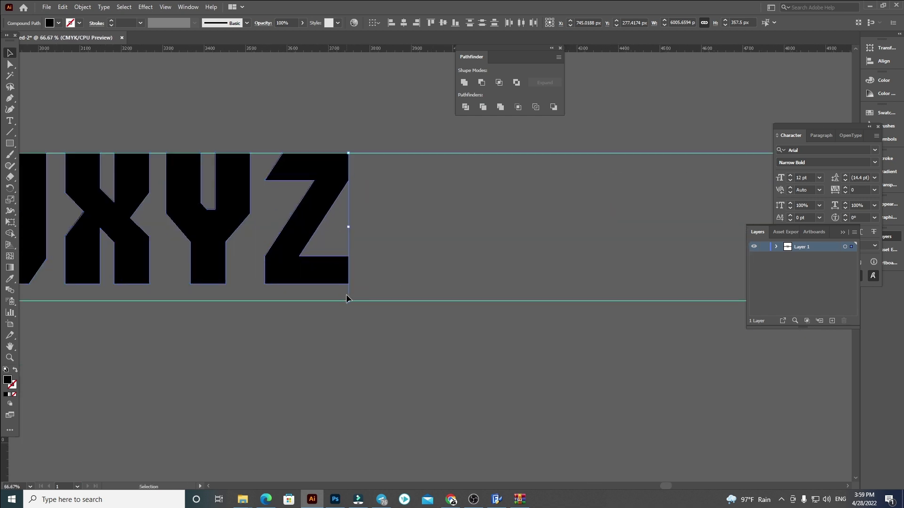
pyautogui.moveTo(349, 300); pyautogui.dragTo(675, 339)
pyautogui.scroll(5, 642, 297)
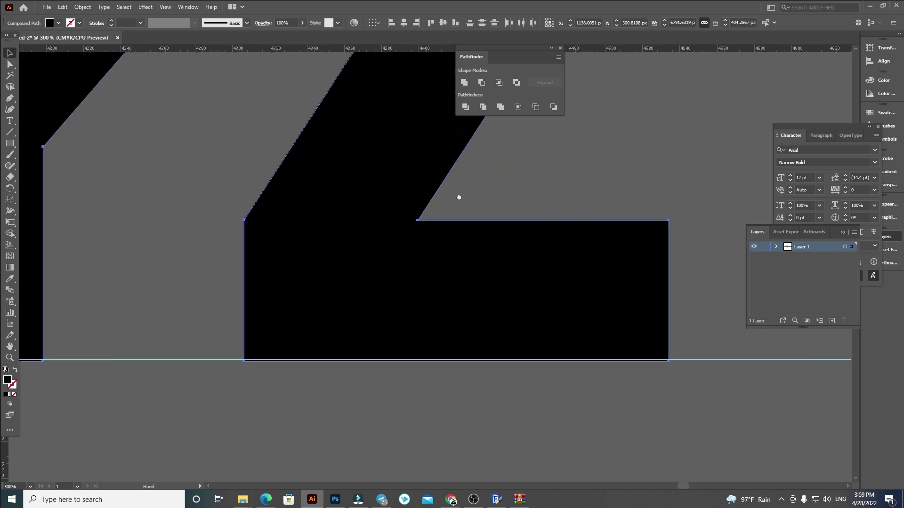
pyautogui.moveTo(668, 449); pyautogui.dragTo(643, 446)
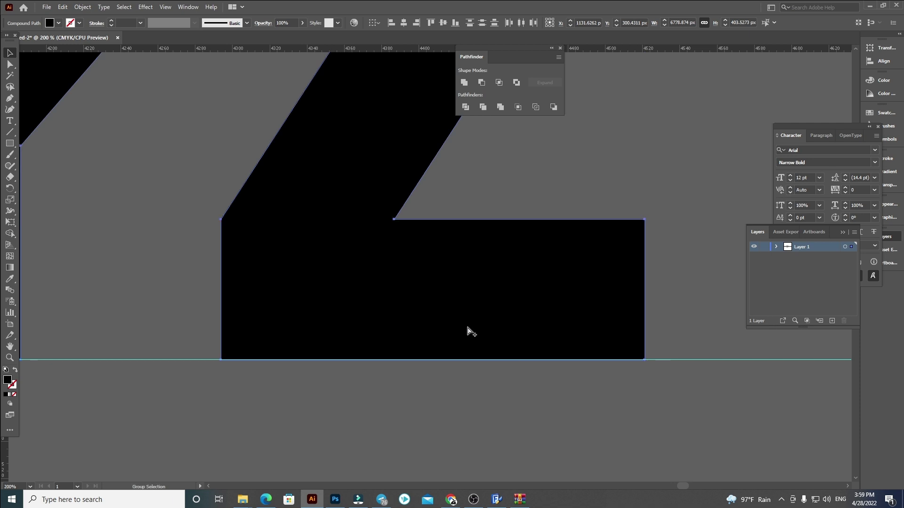
pyautogui.scroll(-3, 470, 331)
pyautogui.scroll(2, 481, 177)
pyautogui.scroll(4, 539, 194)
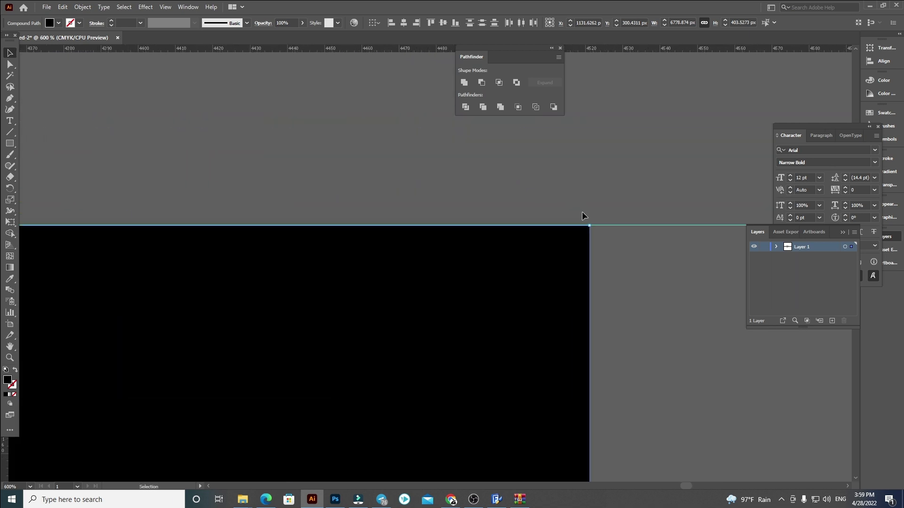
# Set the height of the digits row to 357.5 px with proportions kept.
pyautogui.scroll(-5, 630, 214)
pyautogui.click(368, 322)
pyautogui.moveTo(285, 323); pyautogui.dragTo(535, 286)
pyautogui.scroll(-1, 532, 287)
pyautogui.moveTo(490, 324); pyautogui.dragTo(108, 284)
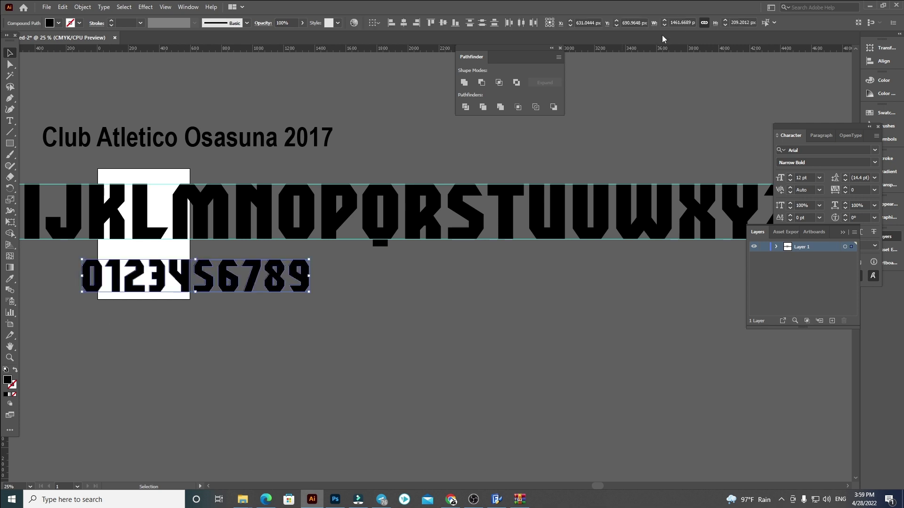
pyautogui.click(732, 22)
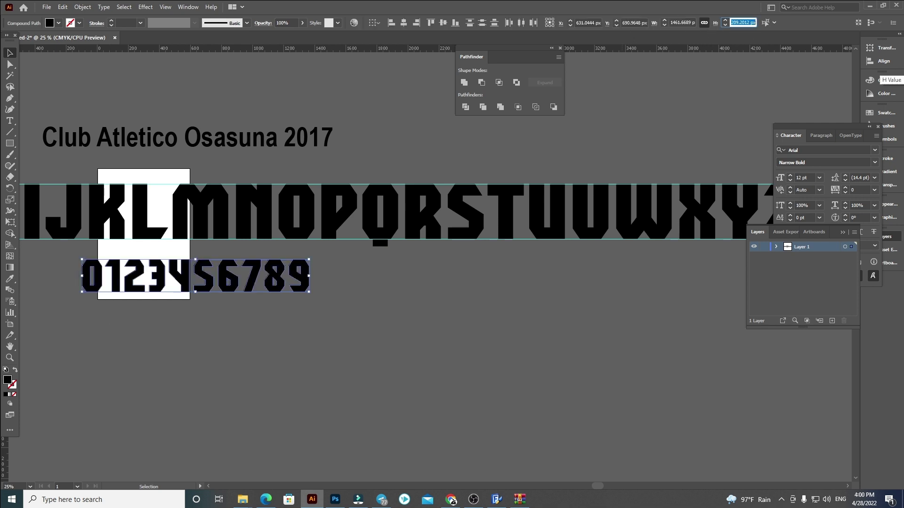
pyautogui.write('357.5')
pyautogui.press('Return')
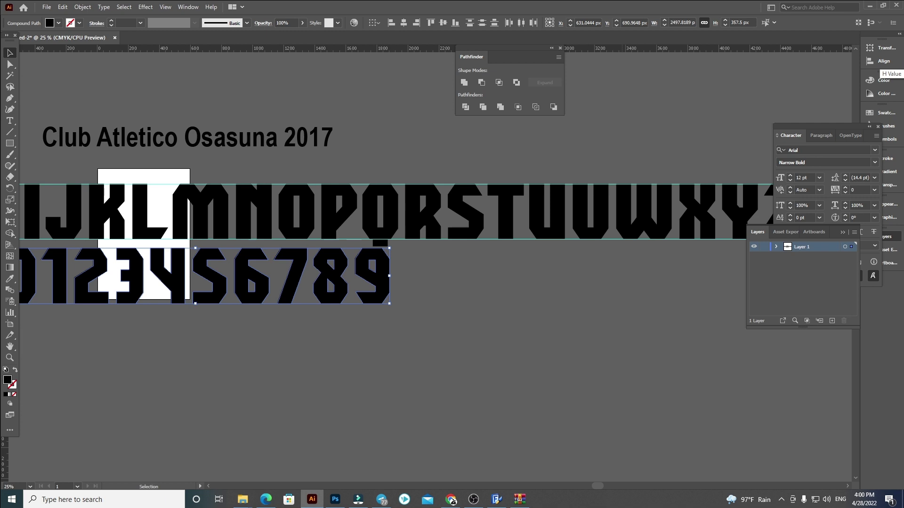
# Move the enlarged digits row to roughly the middle beneath the alphabet row.
pyautogui.moveTo(203, 302); pyautogui.dragTo(414, 318)
pyautogui.scroll(-1, 413, 319)
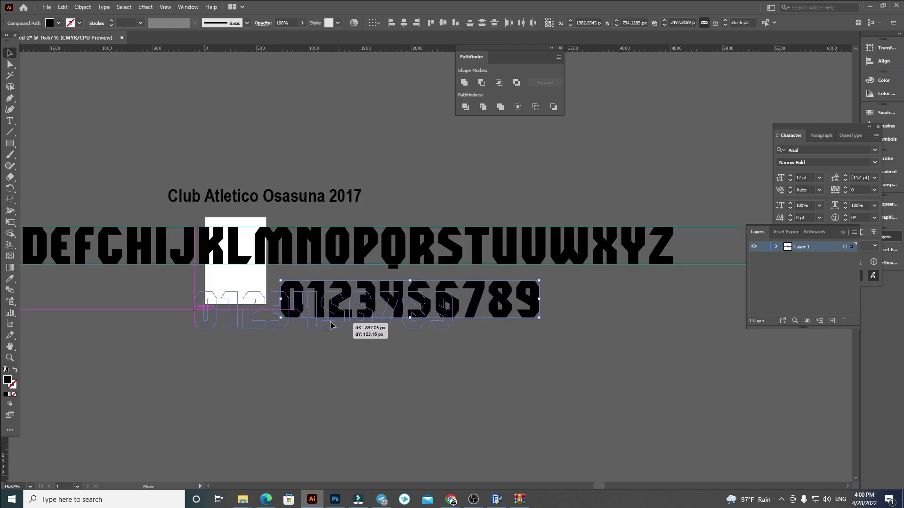
pyautogui.scroll(-1, 332, 339)
pyautogui.click(37, 207)
# Draw a new artboard about 7537 by 2183 px around all the artwork and delete the original A4 artboard.
pyautogui.click(9, 323)
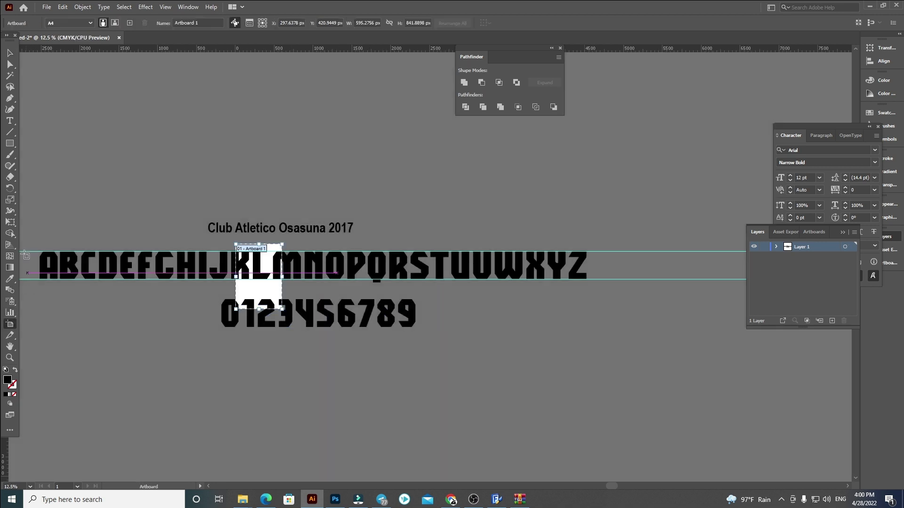
pyautogui.moveTo(29, 188); pyautogui.dragTo(616, 359)
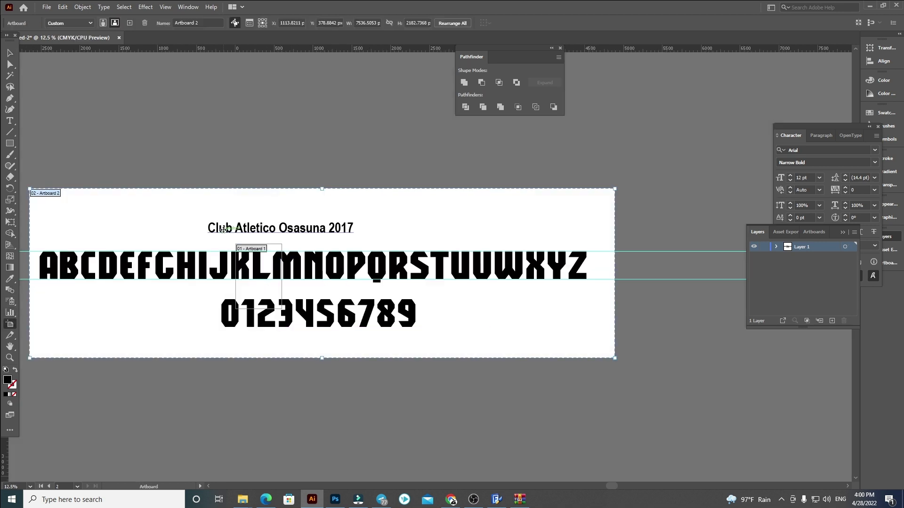
pyautogui.click(250, 250)
pyautogui.press('Delete')
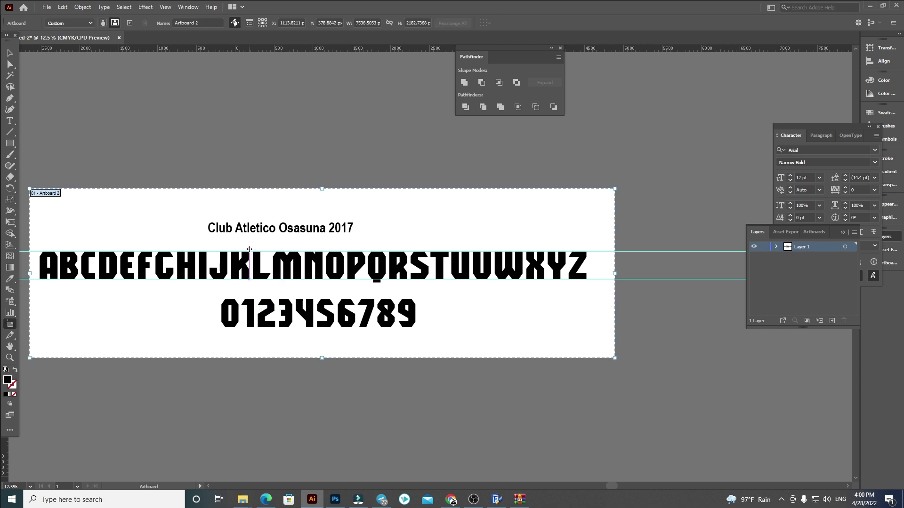
# Extend the new artboard's left edge slightly outward to widen the margin beside the alphabet.
pyautogui.moveTo(184, 222); pyautogui.dragTo(226, 214)
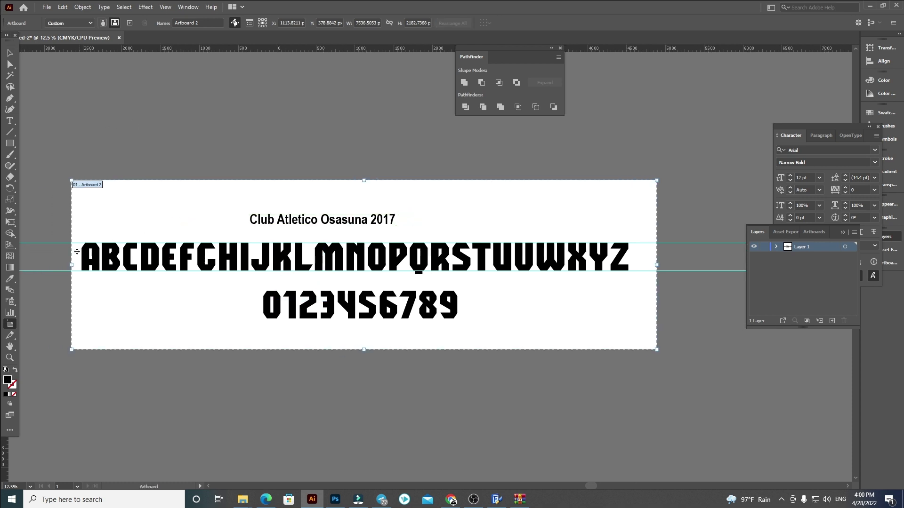
pyautogui.moveTo(70, 265); pyautogui.dragTo(60, 265)
pyautogui.hotkey('ctrl', 'z')
pyautogui.click(10, 53)
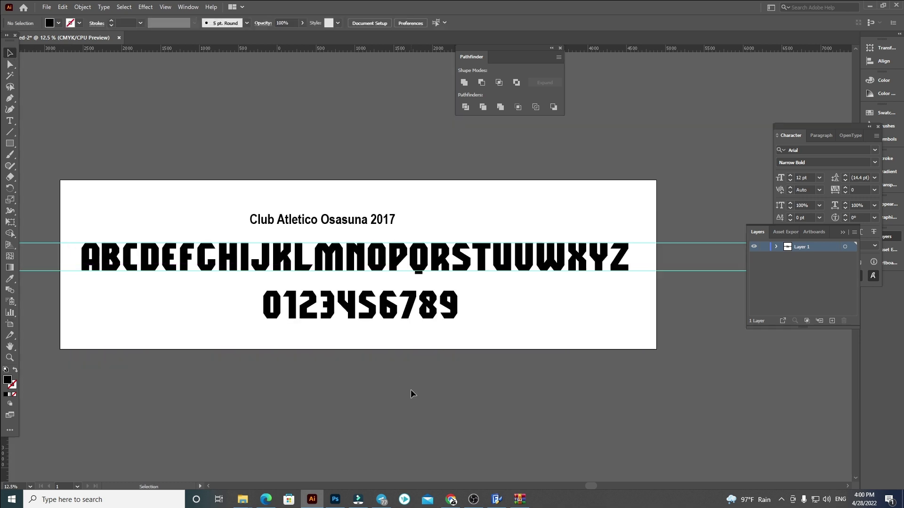
# Enlarge the "Club Atletico Osasuna 2017" title to about 428 pt and center it above the alphabet row.
pyautogui.hscroll(-1, 365, 395)
pyautogui.click(404, 219)
pyautogui.moveTo(411, 211); pyautogui.dragTo(624, 169)
pyautogui.moveTo(588, 205); pyautogui.dragTo(515, 209)
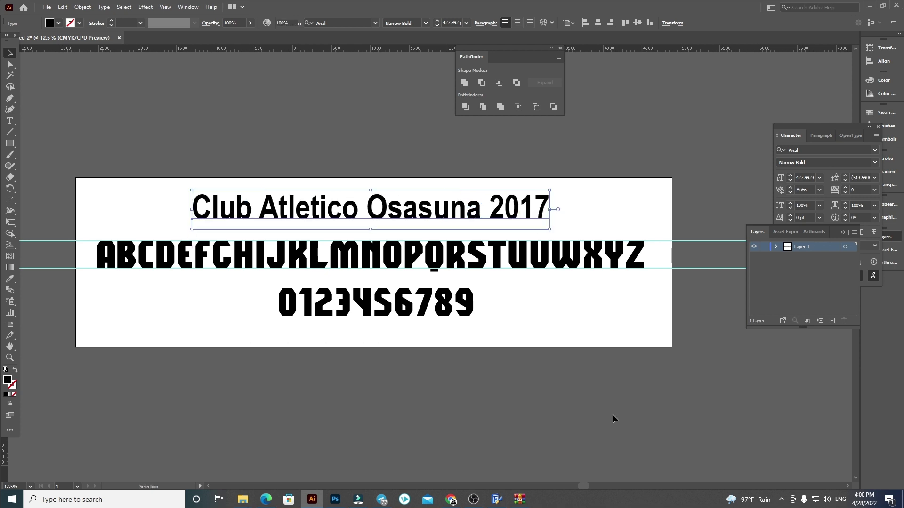
pyautogui.click(613, 417)
pyautogui.moveTo(362, 407); pyautogui.dragTo(388, 406)
# Copy the full title text "Club Atletico Osasuna 2017" and deselect it.
pyautogui.doubleClick(431, 213)
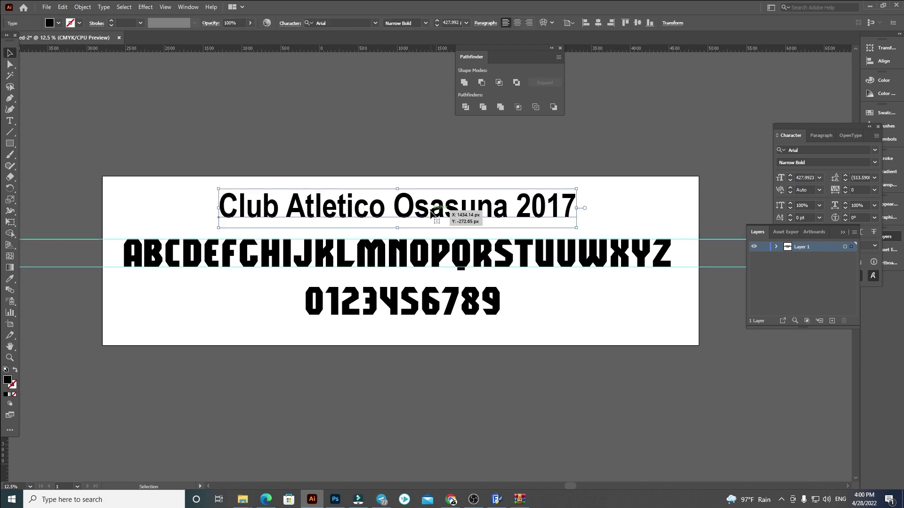
pyautogui.hotkey('ctrl', 'a')
pyautogui.hotkey('ctrl', 'c')
pyautogui.click(9, 54)
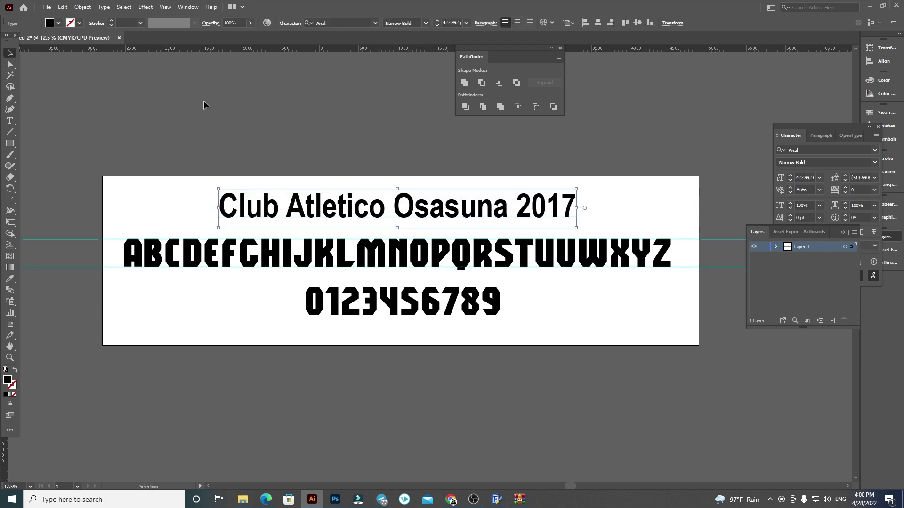
pyautogui.click(204, 101)
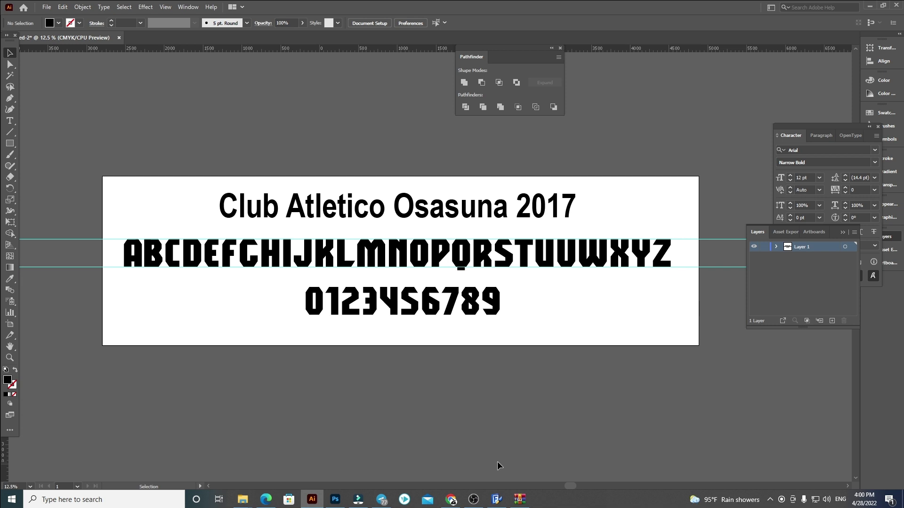
# Switch to FontCreator and set the font family name to "Club Atletico Osasuna 2017" in the font properties.
pyautogui.click(496, 499)
pyautogui.click(115, 18)
pyautogui.click(105, 27)
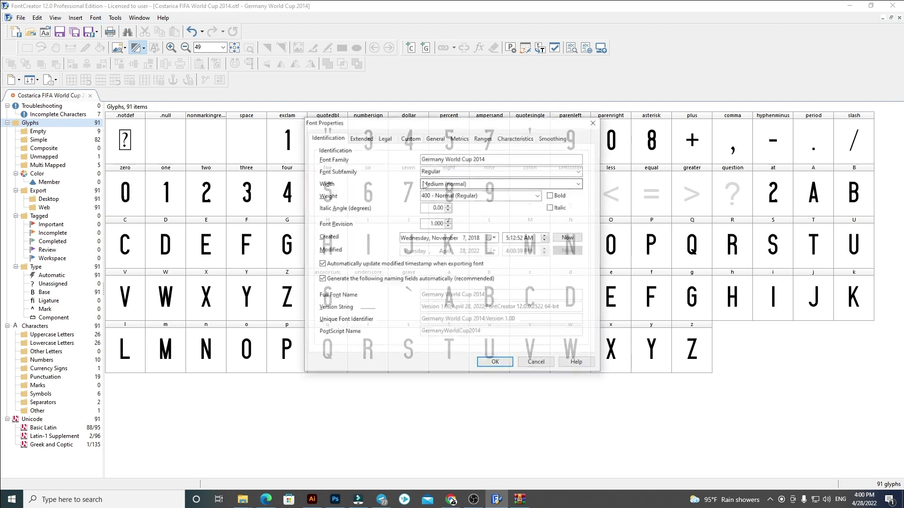
pyautogui.moveTo(515, 157); pyautogui.dragTo(335, 162)
pyautogui.hotkey('ctrl', 'v')
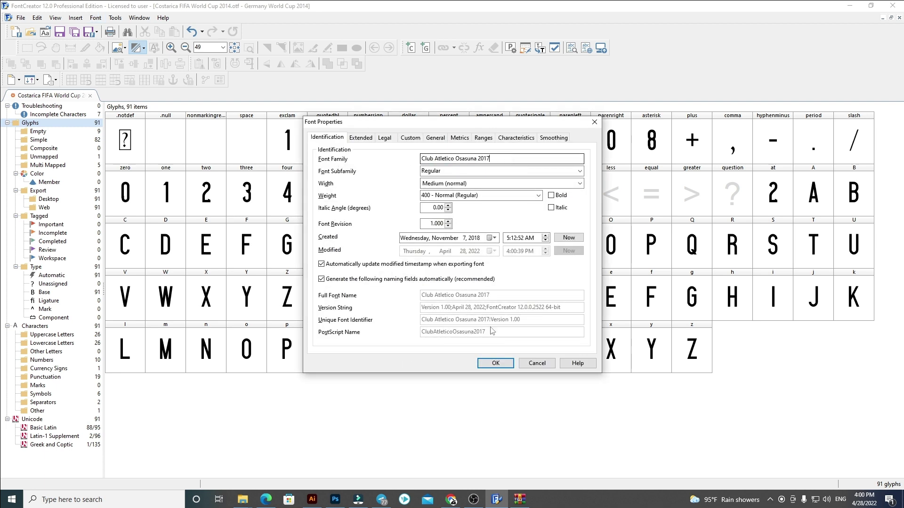
pyautogui.click(496, 363)
# Open the uppercase A glyph for editing and delete its existing outline.
pyautogui.doubleClick(809, 187)
pyautogui.scroll(5, 469, 125)
pyautogui.moveTo(540, 166); pyautogui.dragTo(468, 275)
pyautogui.hotkey('ctrl', 'a')
pyautogui.press('Delete')
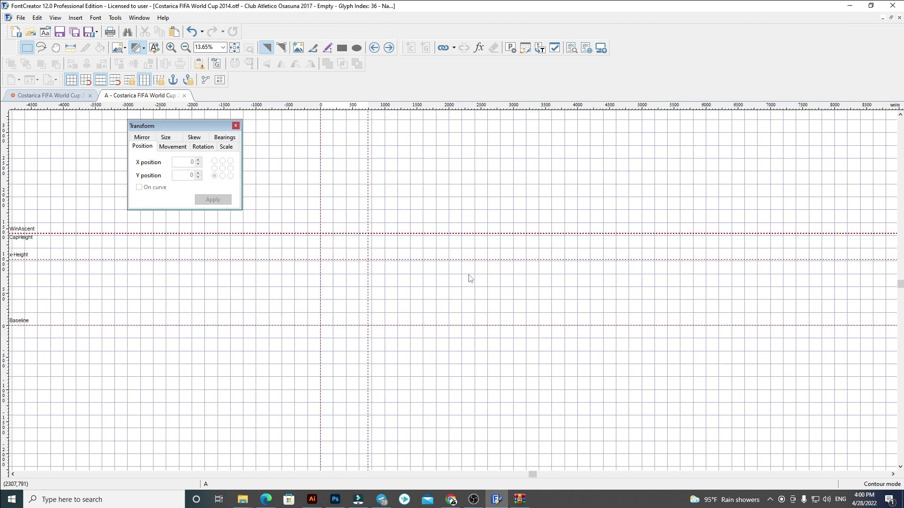
# Switch to Illustrator and copy the letters A through K from the alphabet row.
pyautogui.click(312, 500)
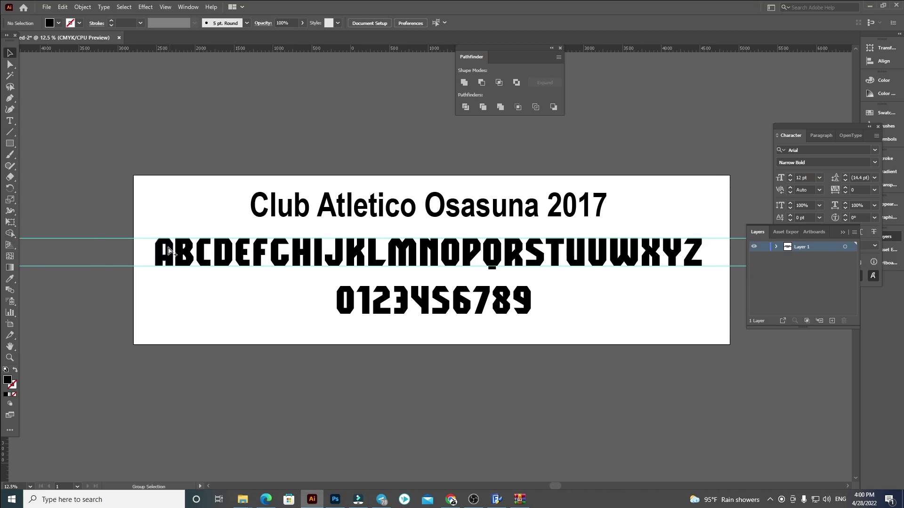
pyautogui.scroll(2, 167, 250)
pyautogui.moveTo(115, 237); pyautogui.dragTo(562, 276)
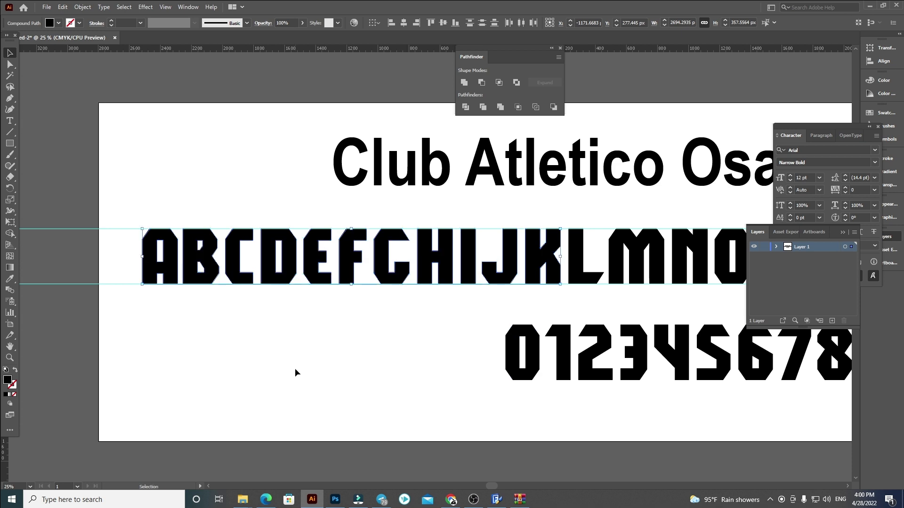
pyautogui.click(295, 370)
# Switch to FontCreator and paste the letters A–K into the A glyph at X position 60 and Y position 0.
pyautogui.click(494, 500)
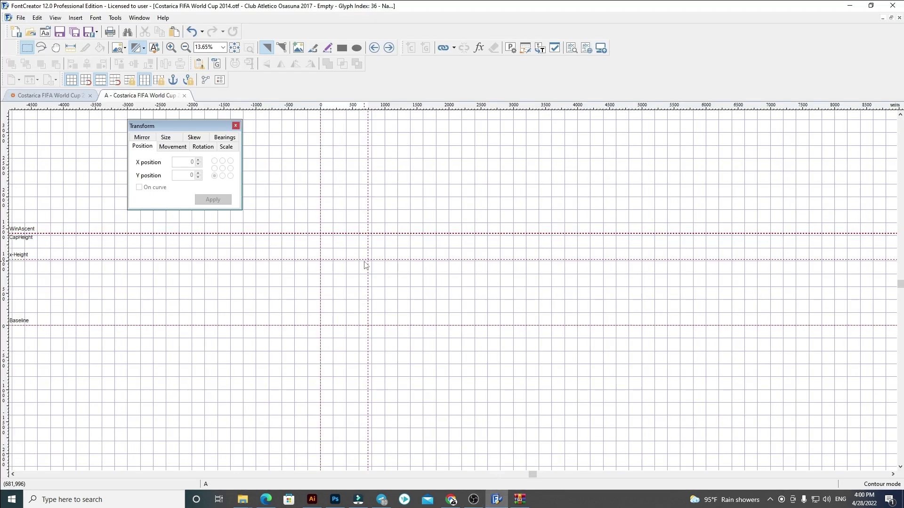
pyautogui.click(182, 174)
pyautogui.write('0')
pyautogui.press('Return')
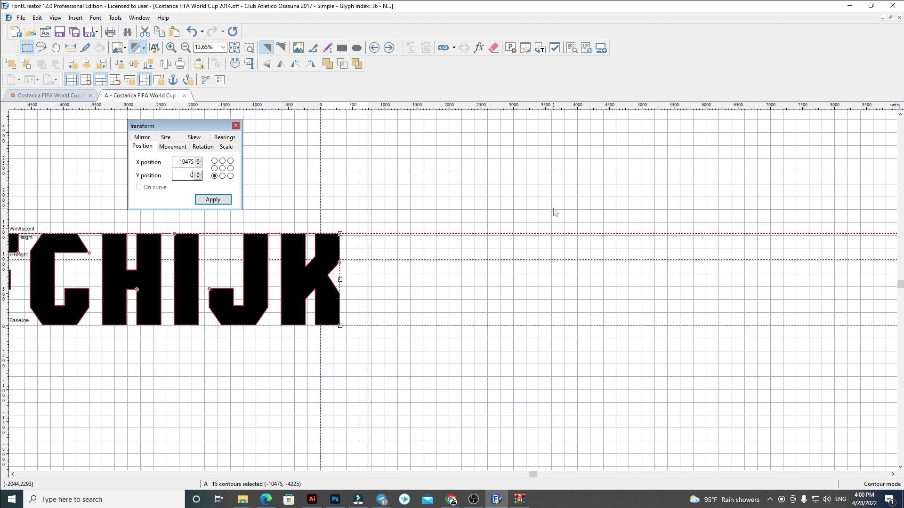
pyautogui.doubleClick(187, 161)
pyautogui.write('60')
pyautogui.press('Return')
pyautogui.click(572, 174)
# Widen the A glyph's advance width to about 1000 units and cut the letters B–K out of it.
pyautogui.scroll(2, 379, 235)
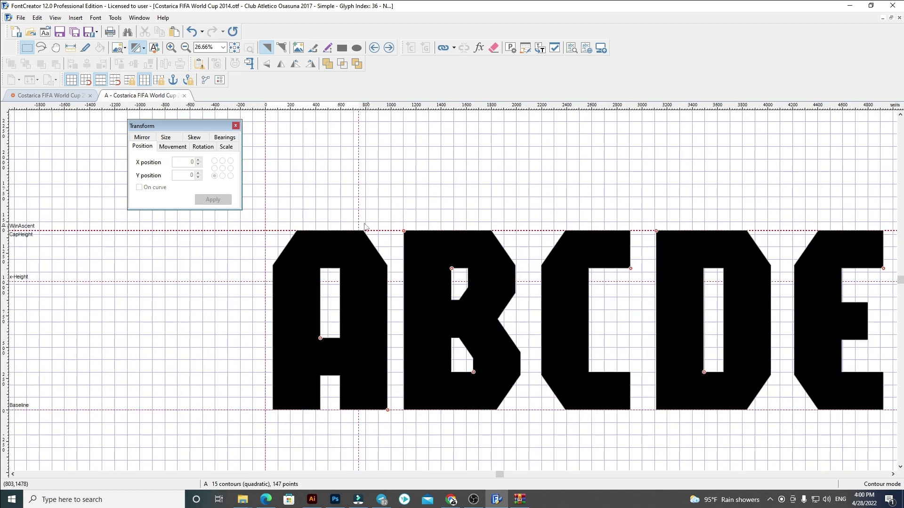
pyautogui.scroll(-3, 304, 250)
pyautogui.moveTo(819, 357); pyautogui.dragTo(286, 216)
pyautogui.press('Delete')
pyautogui.scroll(2, 272, 241)
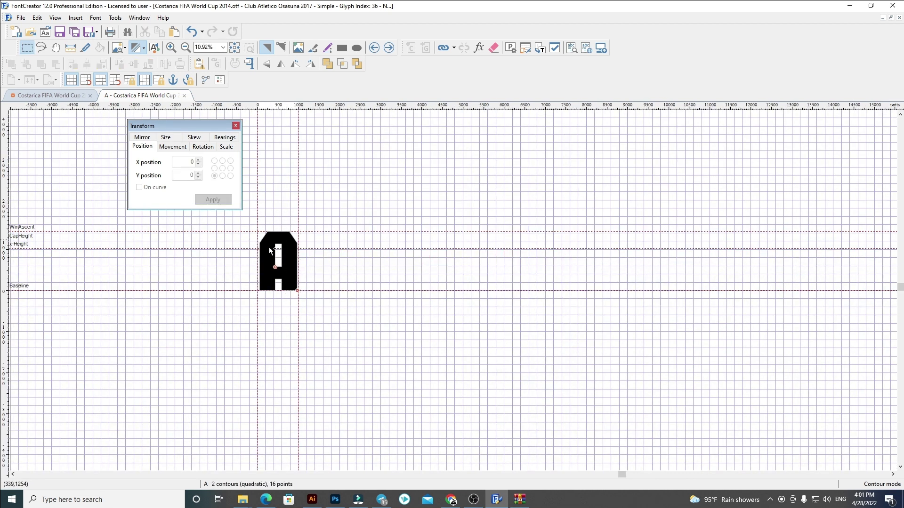
# Go to the B glyph, replace its outline with the cut letters B–K, and place them at X position 60.
pyautogui.click(389, 47)
pyautogui.hotkey('ctrl', 'a')
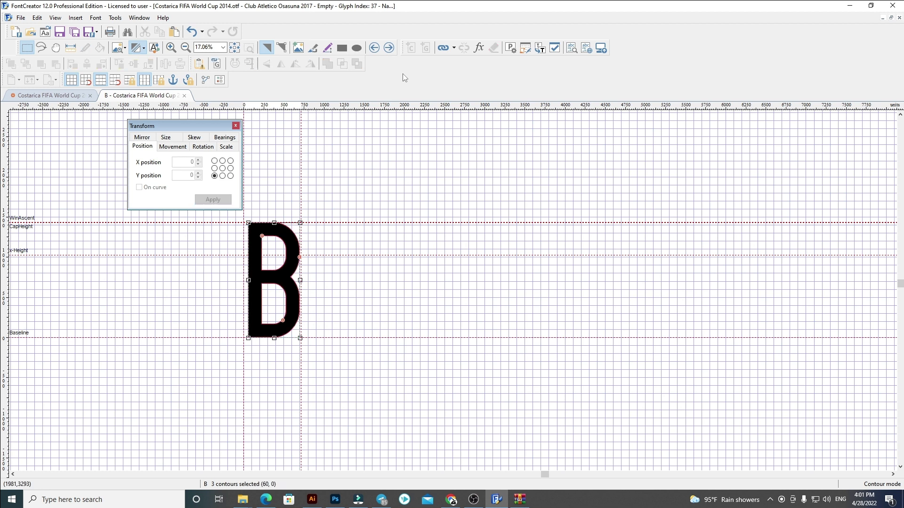
pyautogui.press('Delete')
pyautogui.hotkey('ctrl', 'v')
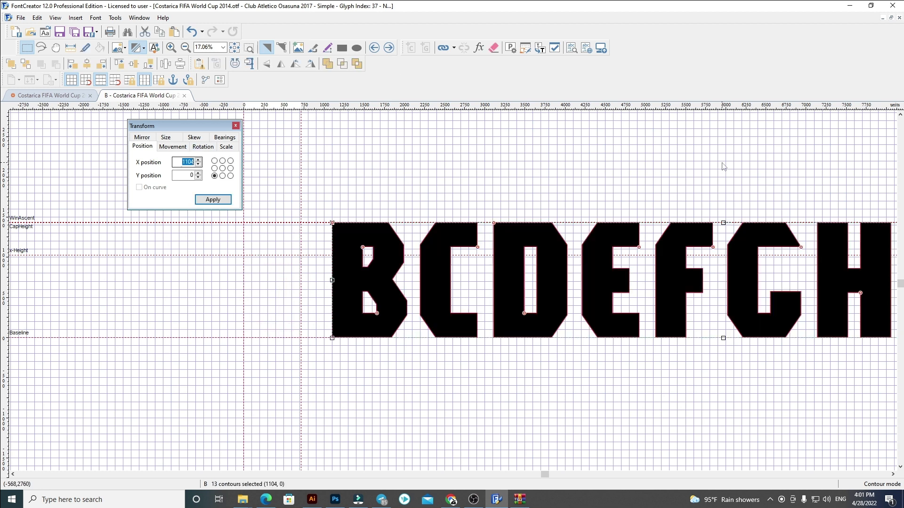
pyautogui.press('Return')
pyautogui.click(723, 165)
# Widen the B glyph's advance width to about 1020 units and cut the letters C–K out of it.
pyautogui.scroll(2, 291, 185)
pyautogui.moveTo(309, 215); pyautogui.dragTo(677, 312)
pyautogui.scroll(-4, 305, 236)
pyautogui.press('Delete')
pyautogui.scroll(3, 367, 234)
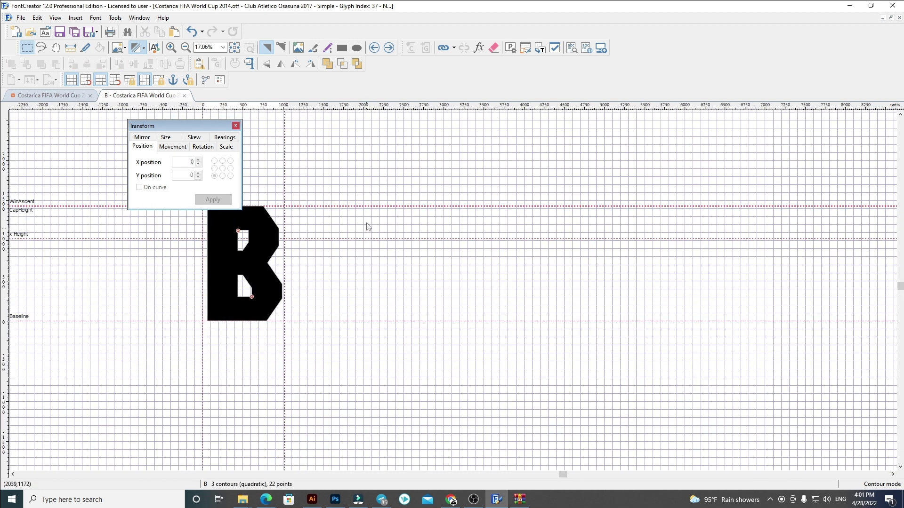
# Go to the C glyph, replace its outline with the cut letters C–K, and place them at X position 60.
pyautogui.click(389, 47)
pyautogui.hotkey('ctrl', 'a')
pyautogui.press('Delete')
pyautogui.hotkey('ctrl', 'v')
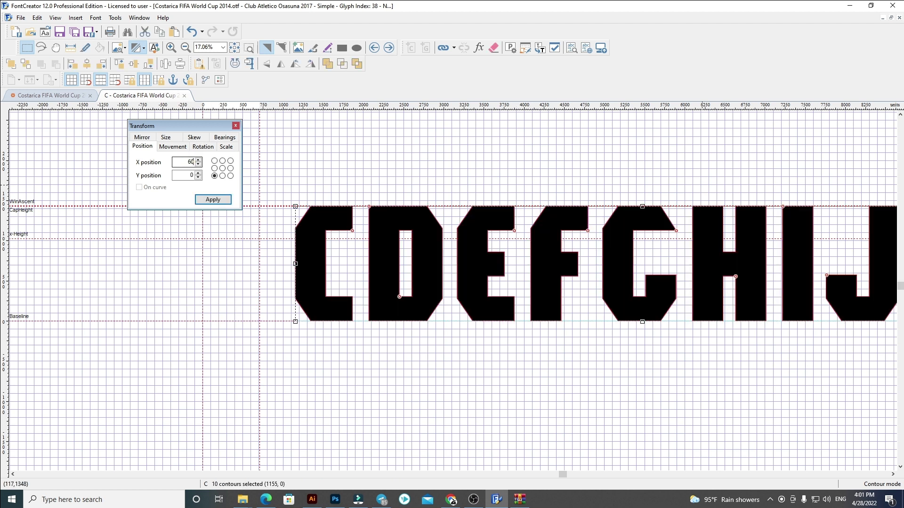
pyautogui.press('Return')
pyautogui.click(296, 180)
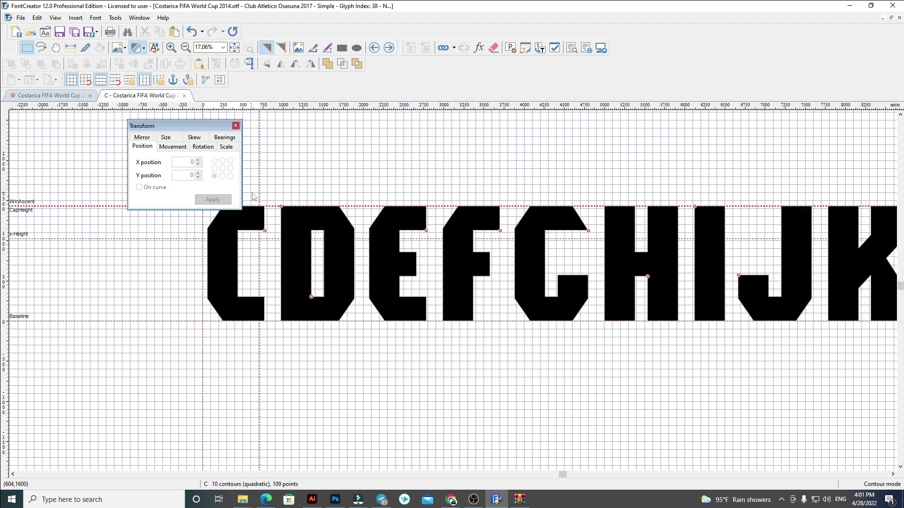
# Widen the C glyph's advance width to about 790 units and cut the letters D–K out of it.
pyautogui.scroll(2, 255, 193)
pyautogui.scroll(-5, 274, 191)
pyautogui.moveTo(721, 425); pyautogui.dragTo(272, 240)
pyautogui.hotkey('ctrl', 'x')
pyautogui.scroll(3, 265, 294)
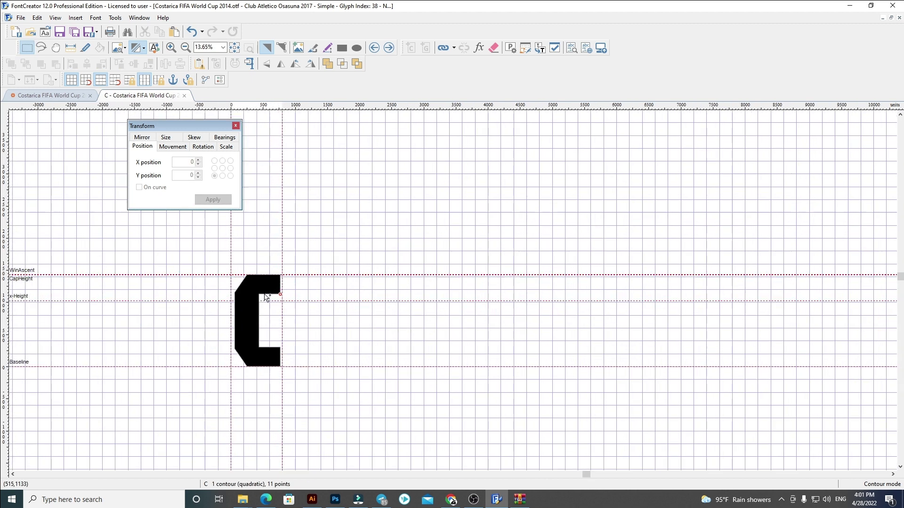
# Replace the D glyph's outline with the cut letters D–K and place them at X position 60.
pyautogui.hotkey('ctrl', 'a')
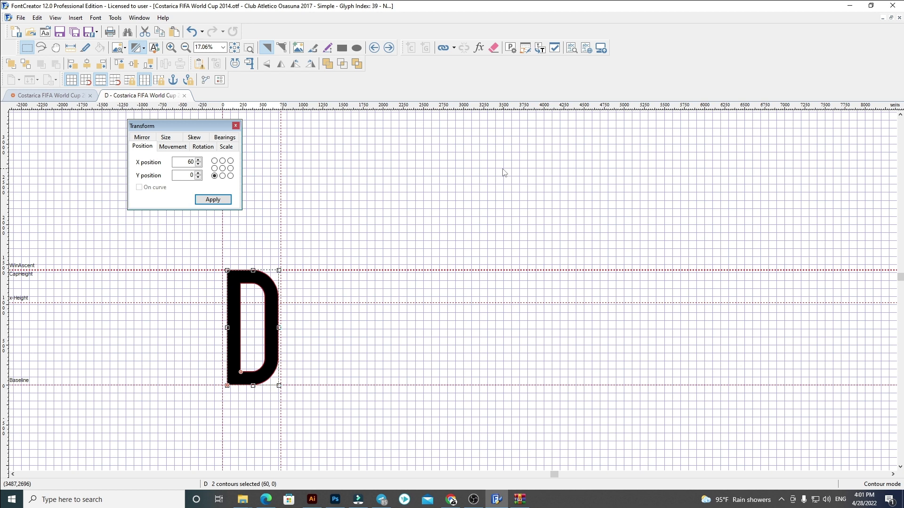
pyautogui.press('Delete')
pyautogui.hotkey('ctrl', 'v')
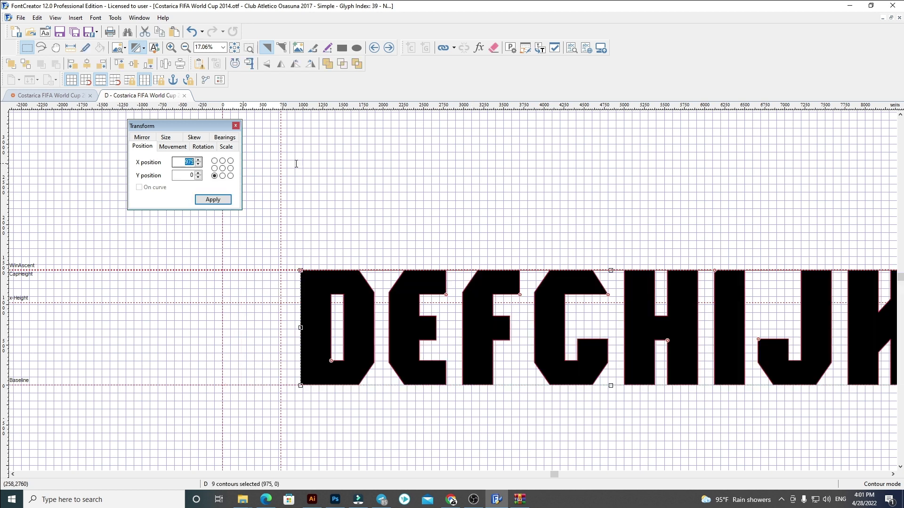
pyautogui.press('Return')
pyautogui.click(293, 250)
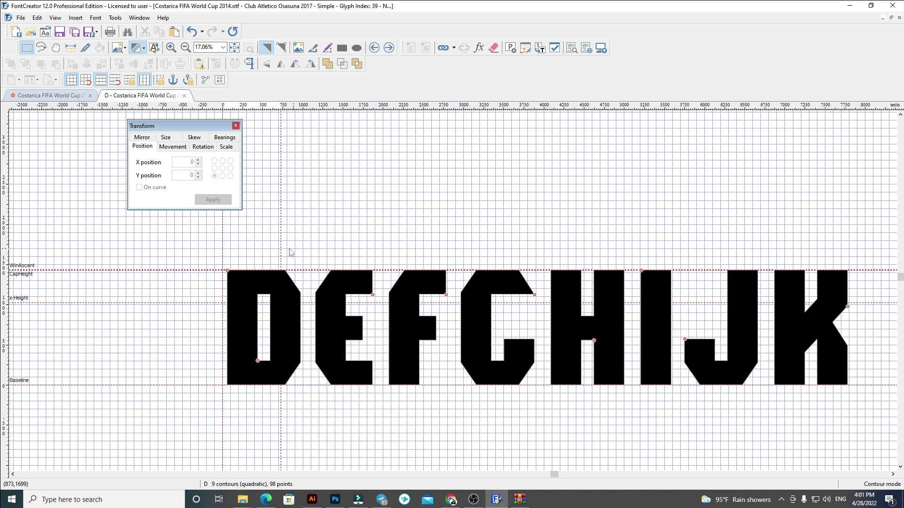
# Widen the D glyph's advance width to about 1000 units and cut the letters E–K out of it.
pyautogui.moveTo(302, 249); pyautogui.dragTo(302, 249)
pyautogui.scroll(-3, 294, 251)
pyautogui.moveTo(668, 361); pyautogui.dragTo(290, 229)
pyautogui.press('Delete')
pyautogui.scroll(1, 257, 301)
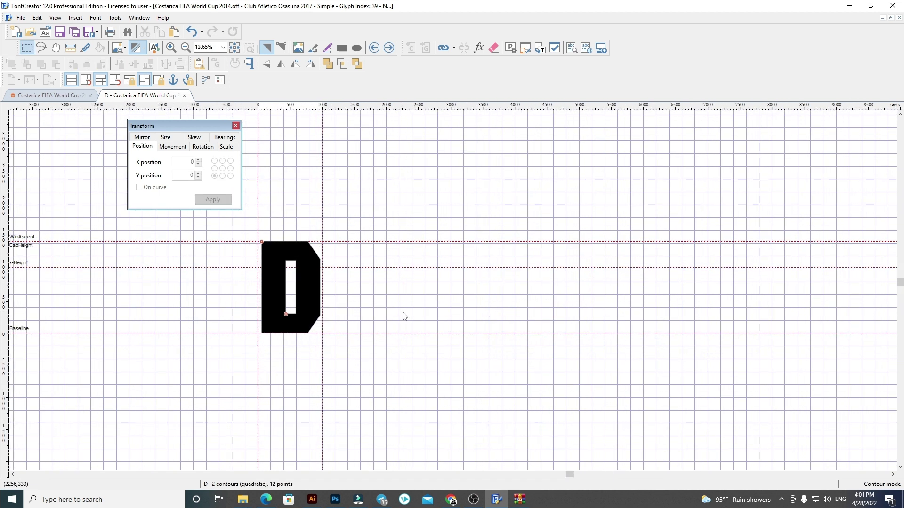
# Go to the E glyph, replace its outline with the cut letters E–K, and place them at X position 60.
pyautogui.click(394, 48)
pyautogui.hotkey('ctrl', 'a')
pyautogui.press('Delete')
pyautogui.hotkey('ctrl', 'v')
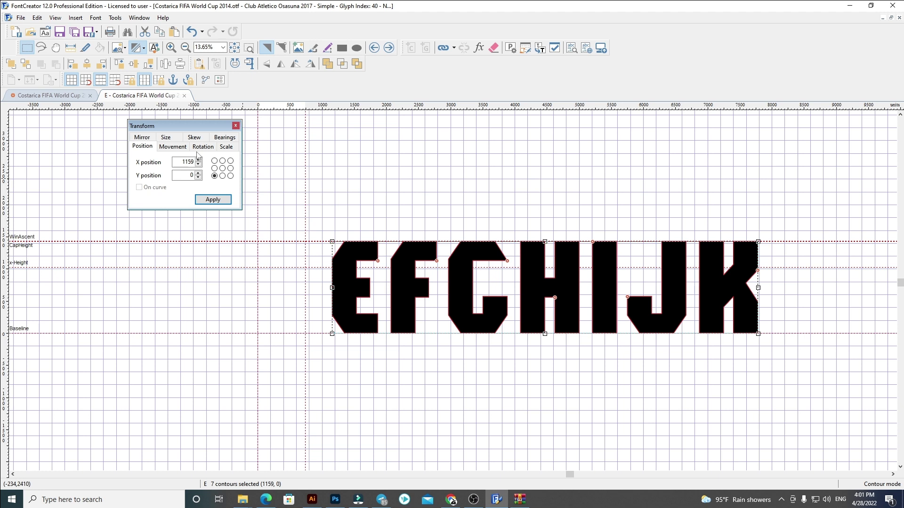
pyautogui.press('Return')
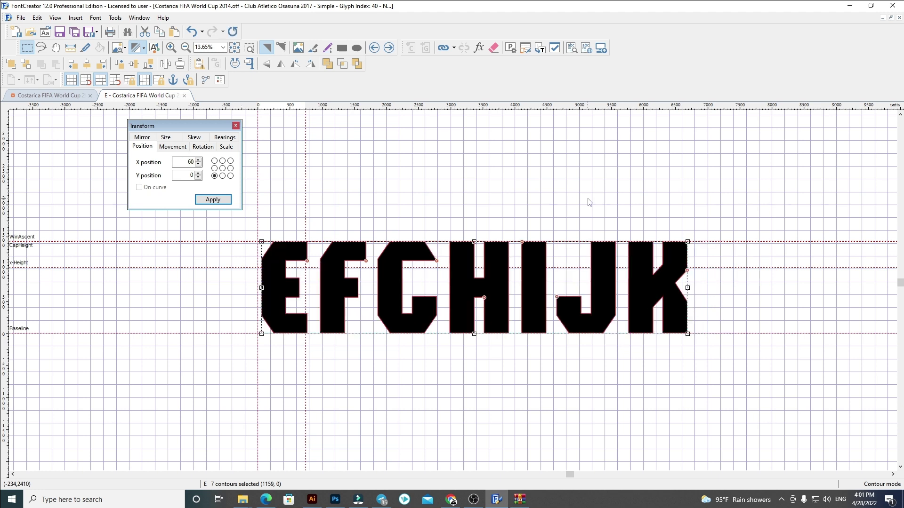
pyautogui.click(588, 198)
# Widen the E glyph's advance width to about 790 units and cut the letters F–K out of it.
pyautogui.scroll(3, 372, 229)
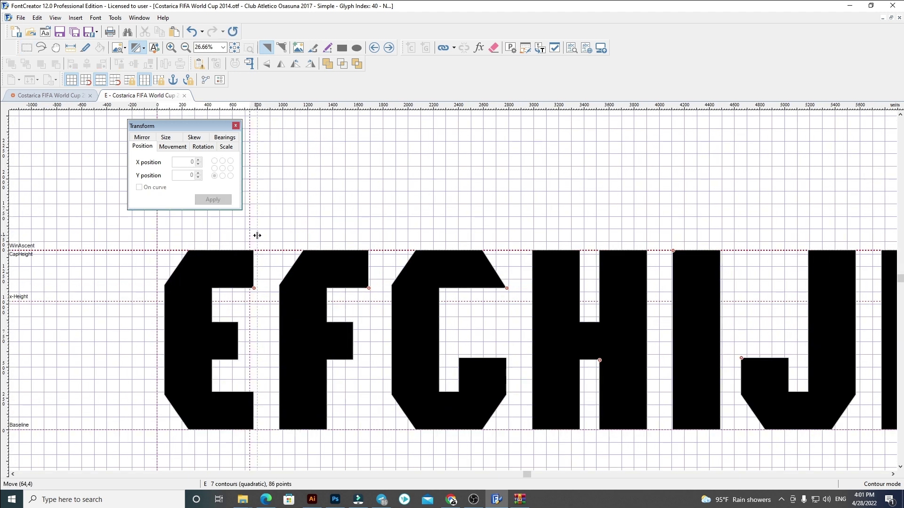
pyautogui.scroll(-2, 257, 237)
pyautogui.moveTo(278, 216); pyautogui.dragTo(603, 390)
pyautogui.press('Delete')
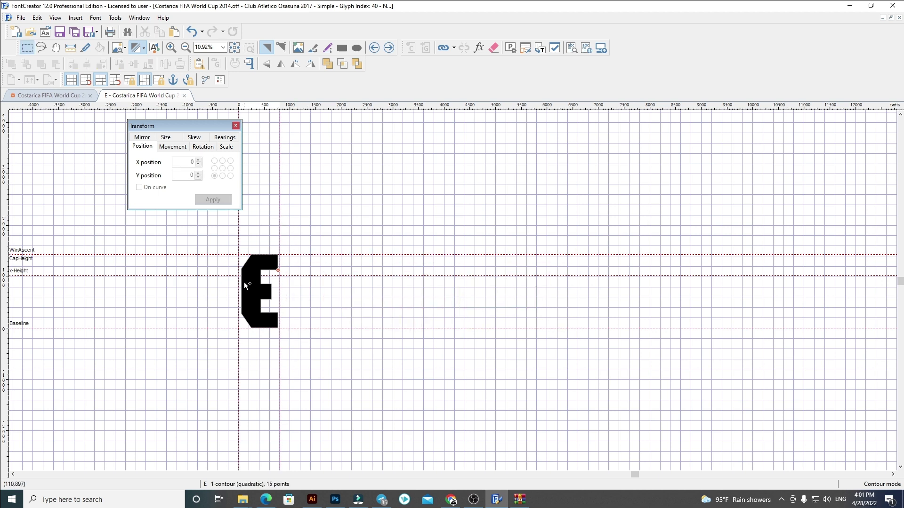
pyautogui.scroll(2, 244, 281)
# Replace the F glyph's outline with the cut letters F–K and place them at X position 60.
pyautogui.hotkey('ctrl', 'a')
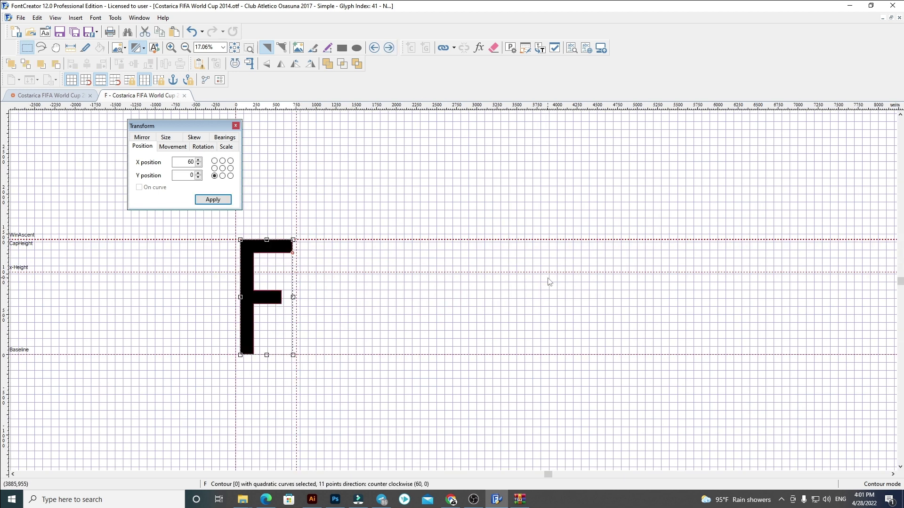
pyautogui.press('Delete')
pyautogui.hotkey('ctrl', 'v')
pyautogui.write('60')
pyautogui.press('Return')
pyautogui.click(606, 203)
# Widen the F glyph's advance width to about 780 units and cut the letters G–K out of it.
pyautogui.scroll(2, 270, 276)
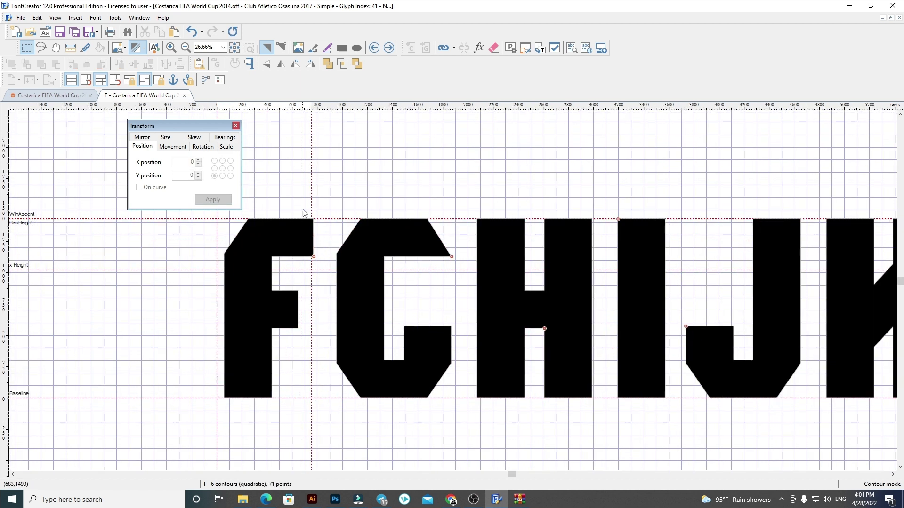
pyautogui.scroll(-1, 311, 202)
pyautogui.moveTo(292, 194); pyautogui.dragTo(827, 363)
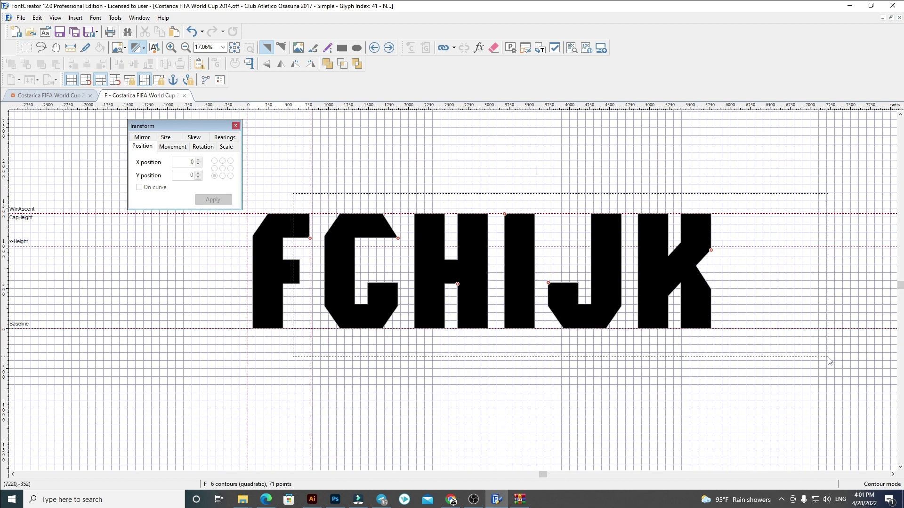
pyautogui.press('Delete')
# Replace the G glyph's outline with the cut letters G–K at X position 60, and cut H–K back out.
pyautogui.click(394, 47)
pyautogui.hotkey('ctrl', 'a')
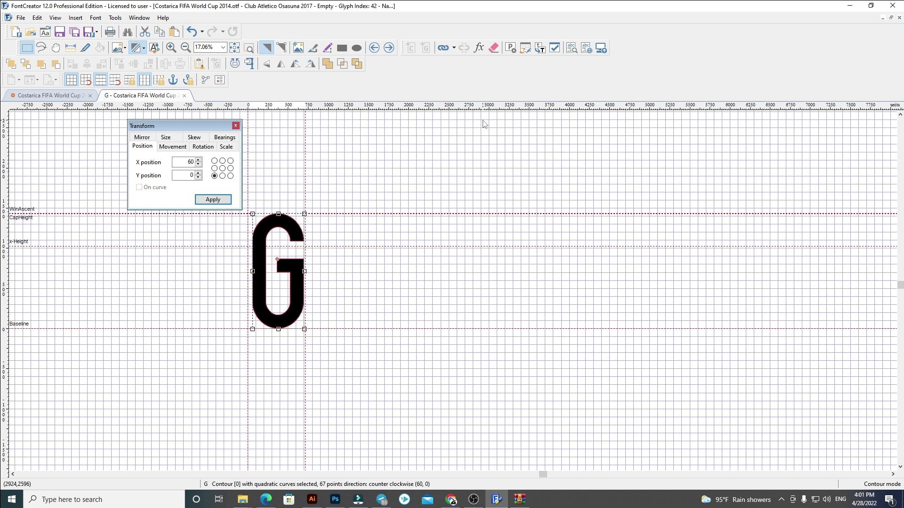
pyautogui.press('Delete')
pyautogui.hotkey('ctrl', 'v')
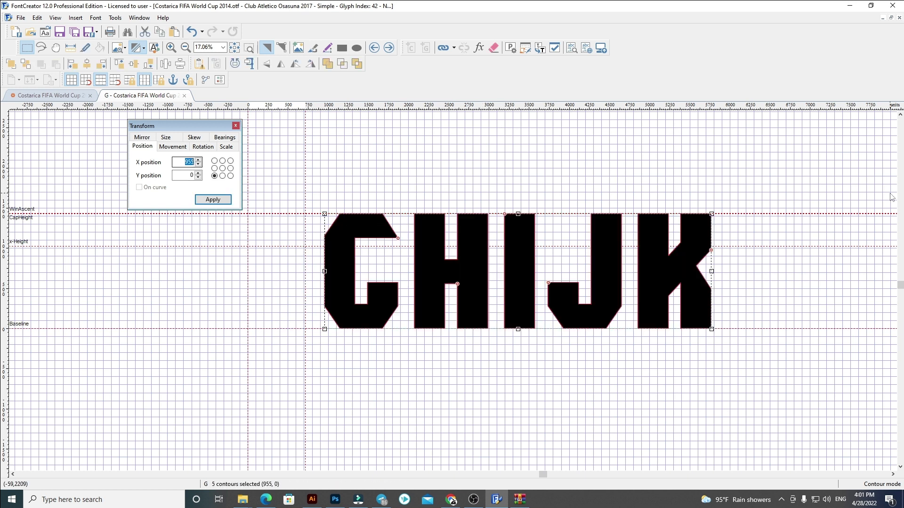
pyautogui.press('Return')
pyautogui.click(295, 210)
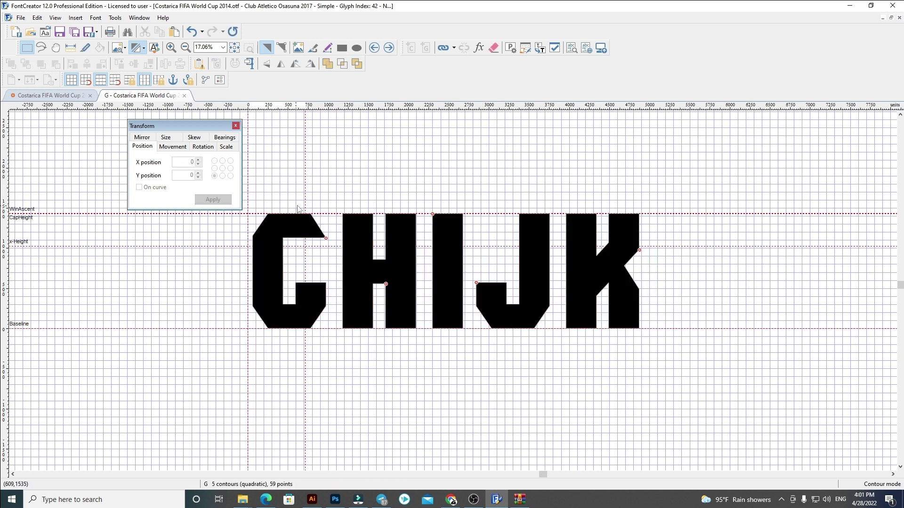
pyautogui.moveTo(305, 197); pyautogui.dragTo(707, 354)
pyautogui.press('Delete')
# Go to the H glyph, replace its outline with the cut letters H–K, and place them at X position 60.
pyautogui.click(386, 49)
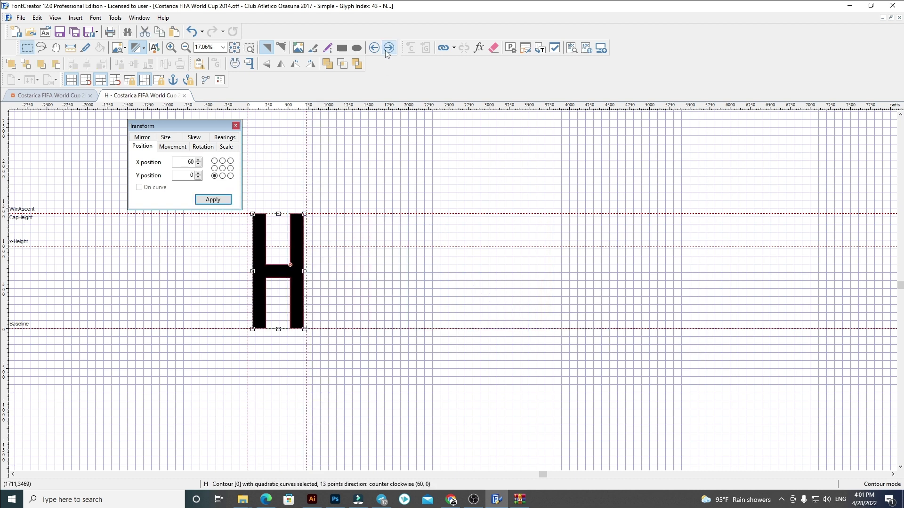
pyautogui.hotkey('ctrl', 'a')
pyautogui.press('Delete')
pyautogui.hotkey('ctrl', 'v')
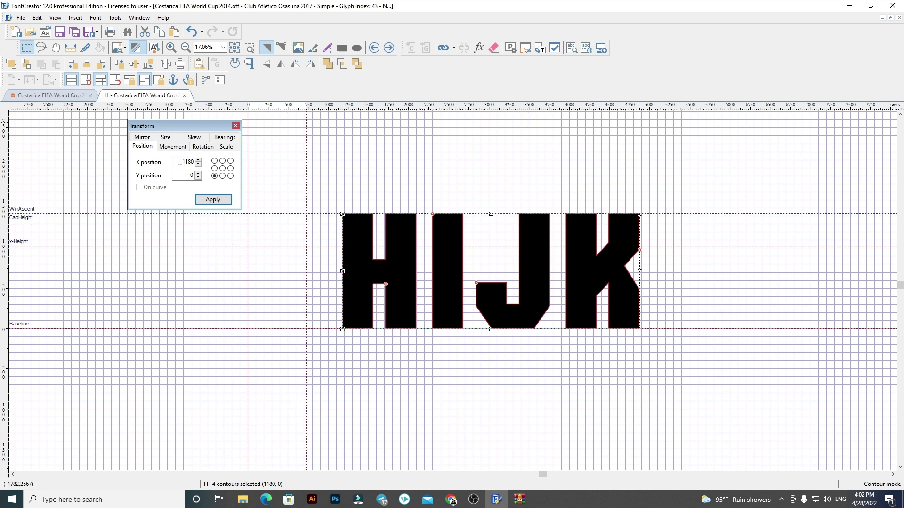
pyautogui.write('60')
pyautogui.press('Return')
# Widen the H glyph's advance width to about 1010 units and cut the letters I–K out of it.
pyautogui.click(309, 185)
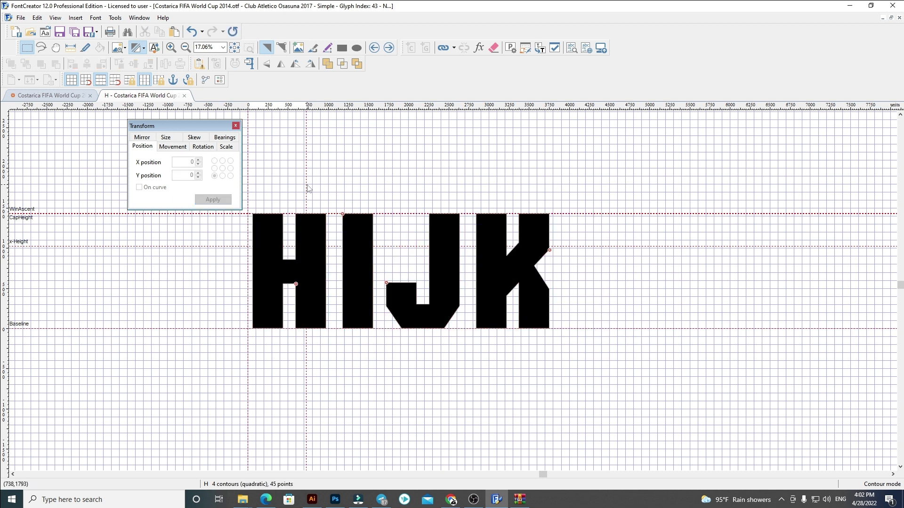
pyautogui.moveTo(329, 188); pyautogui.dragTo(649, 363)
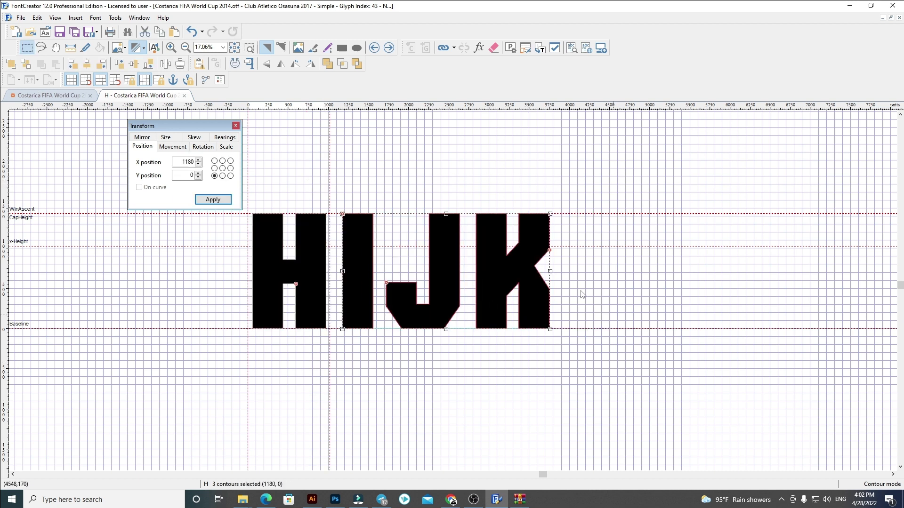
pyautogui.press('Delete')
# Go to the I glyph, replace its outline with the cut letters I–K, and place them at X position 60.
pyautogui.click(390, 50)
pyautogui.hotkey('ctrl', 'a')
pyautogui.press('Delete')
pyautogui.hotkey('ctrl', 'v')
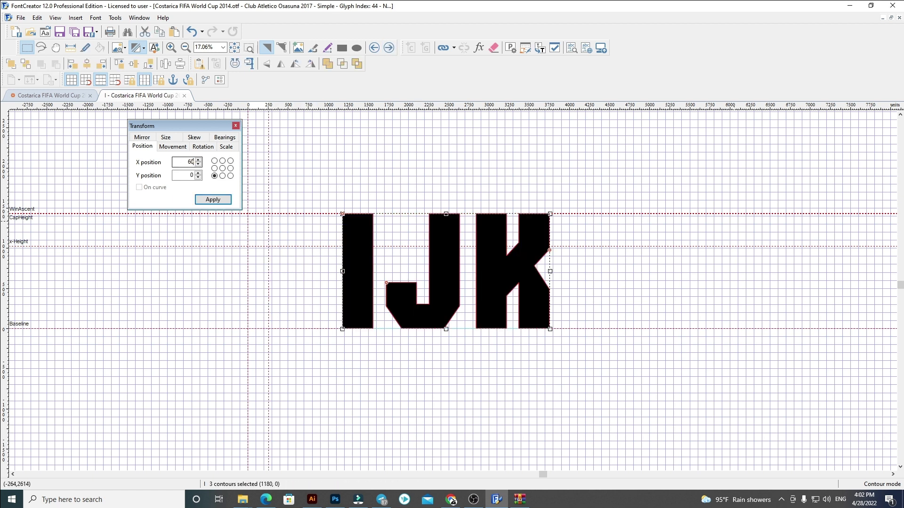
pyautogui.press('Return')
pyautogui.click(461, 235)
# Widen the I glyph's advance width to about 460 units and cut the letters J and K out of it.
pyautogui.moveTo(268, 193); pyautogui.dragTo(285, 188)
pyautogui.moveTo(274, 185); pyautogui.dragTo(694, 402)
pyautogui.press('Delete')
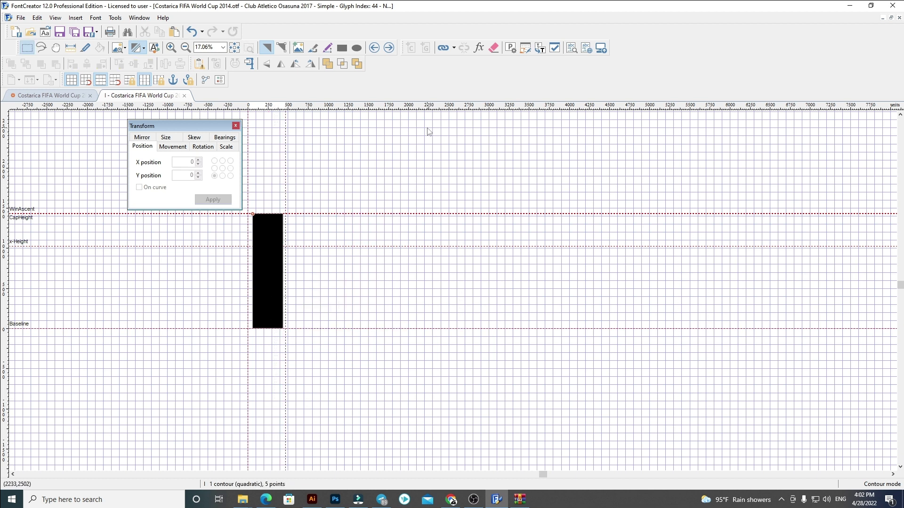
# Go to the J glyph, replace its outline with the cut letters J and K, and place them at X position 60.
pyautogui.click(390, 48)
pyautogui.hotkey('ctrl', 'a')
pyautogui.press('Delete')
pyautogui.hotkey('ctrl', 'v')
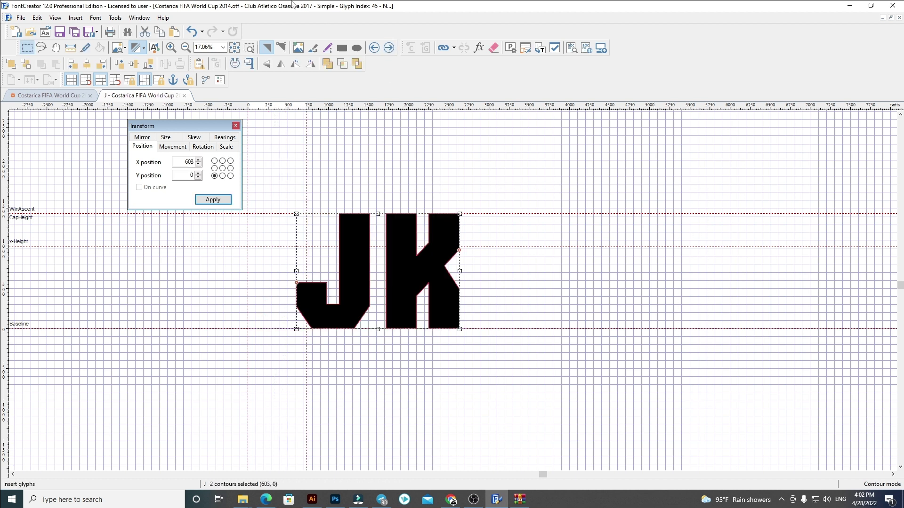
pyautogui.press('Return')
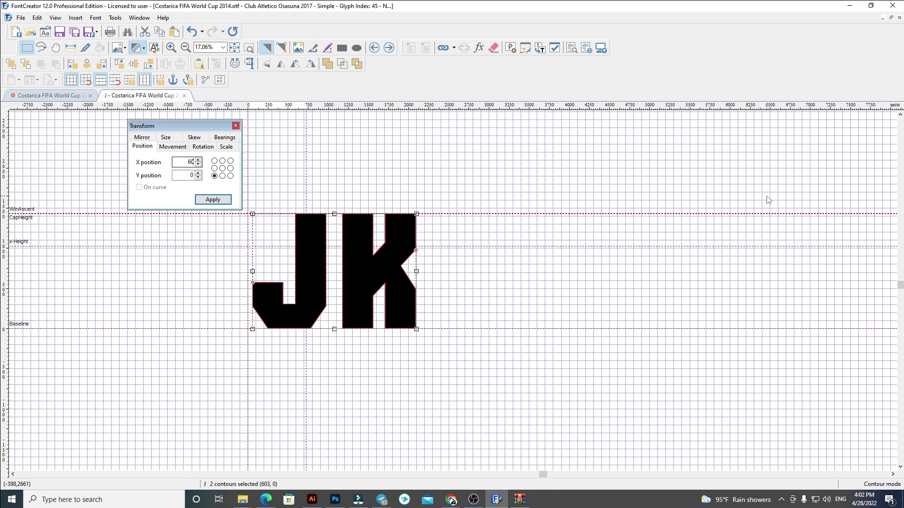
pyautogui.click(715, 224)
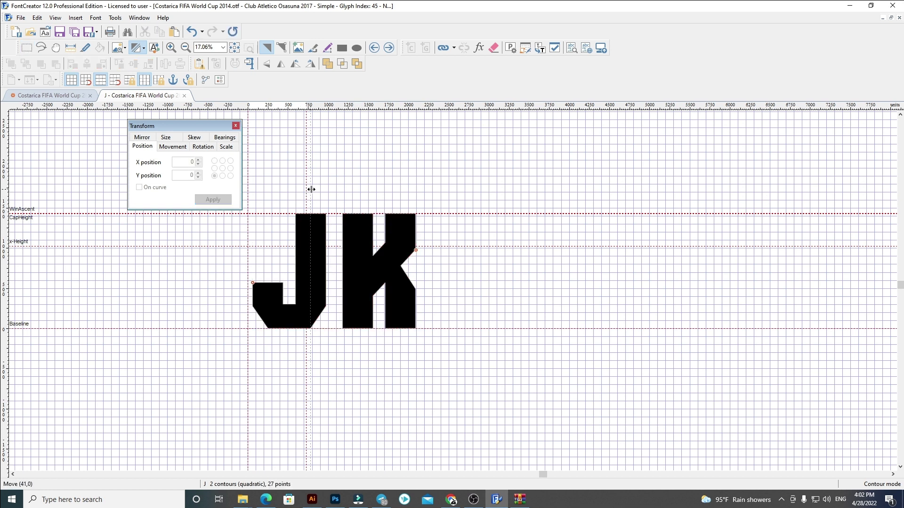
# Widen the J glyph's advance width to about 1000 units and move the letter K out of it into the K glyph at X position 60.
pyautogui.moveTo(328, 186); pyautogui.dragTo(585, 371)
pyautogui.press('Delete')
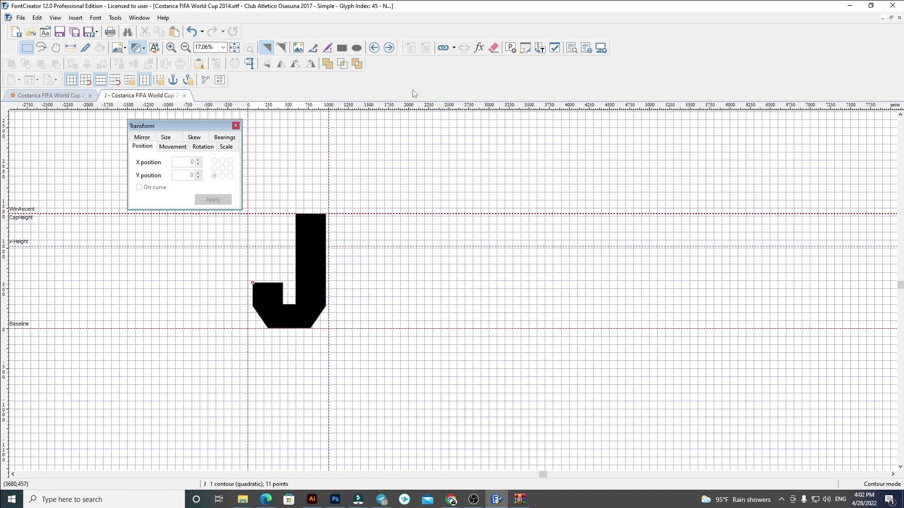
pyautogui.click(388, 47)
pyautogui.hotkey('ctrl', 'a')
pyautogui.press('Delete')
pyautogui.hotkey('ctrl', 'v')
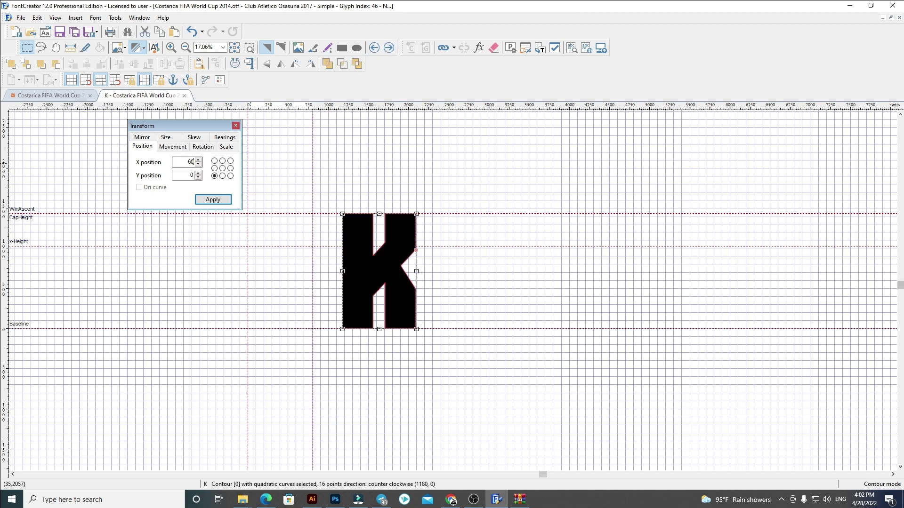
pyautogui.press('Return')
# Widen the K glyph's advance width to about 1000 units, and go to the L glyph and clear its outline.
pyautogui.scroll(2, 407, 350)
pyautogui.moveTo(327, 283); pyautogui.dragTo(419, 242)
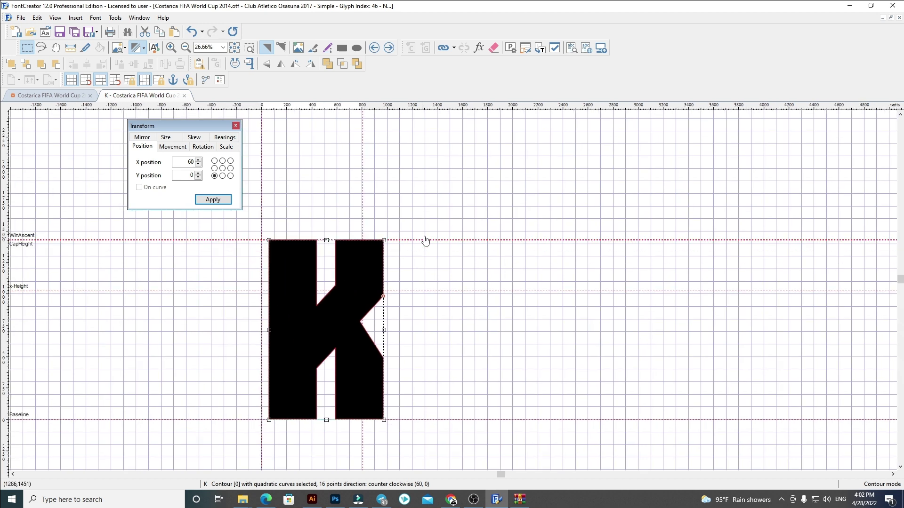
pyautogui.click(417, 241)
pyautogui.moveTo(361, 221); pyautogui.dragTo(389, 218)
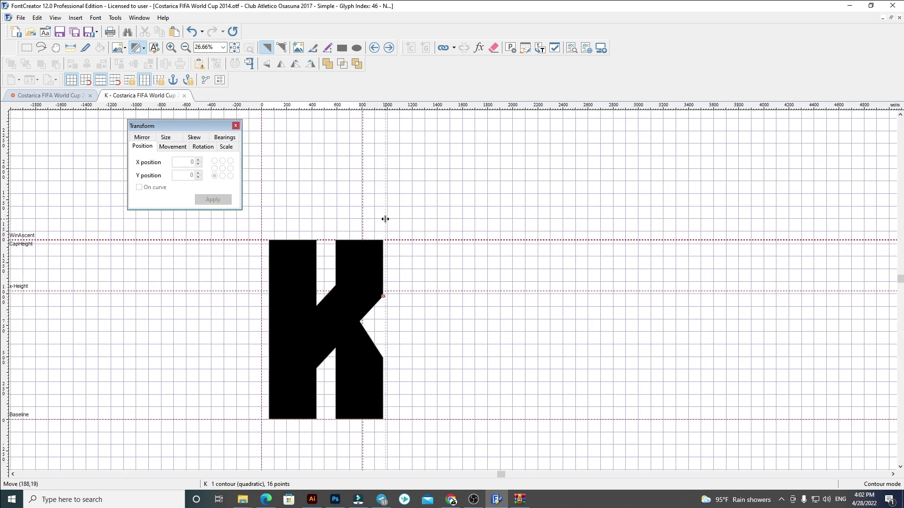
pyautogui.scroll(-1, 396, 210)
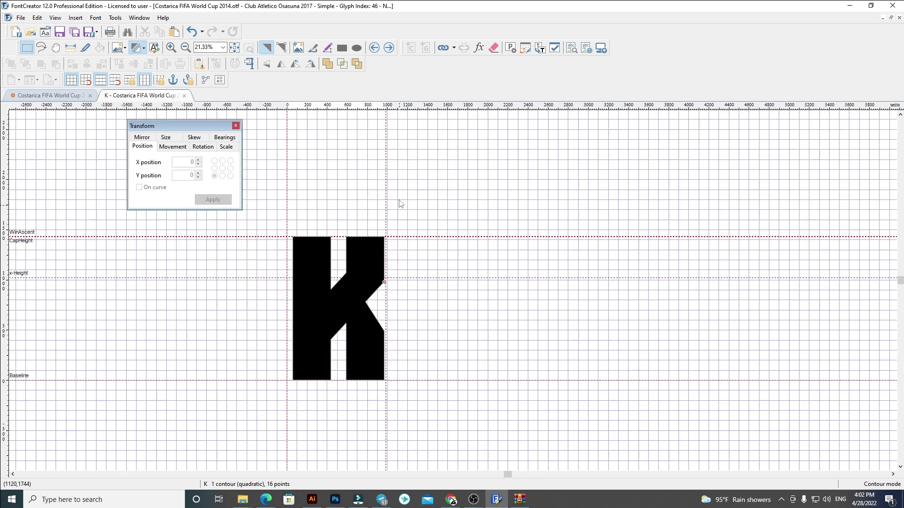
pyautogui.click(389, 49)
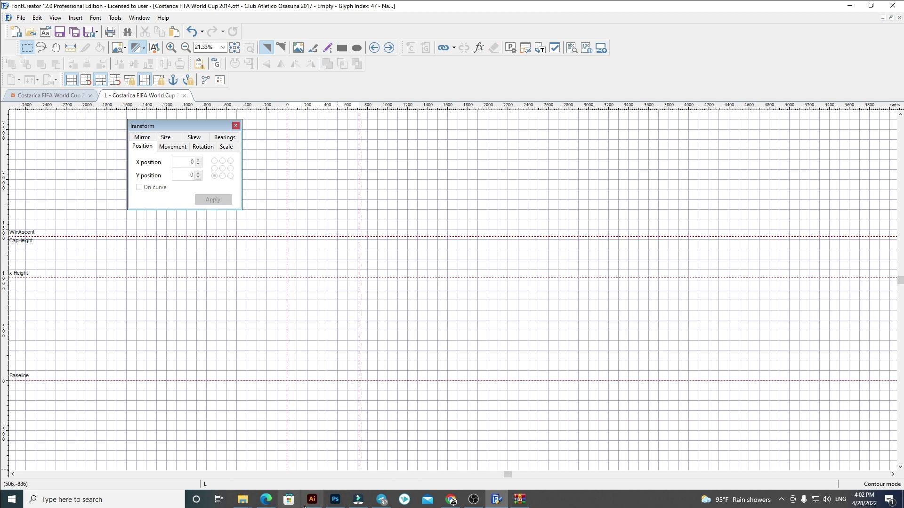
# Switch to Illustrator and lock the guides around the letter row so they stay out of the selection.
pyautogui.click(311, 500)
pyautogui.hscroll(5, 297, 354)
pyautogui.moveTo(222, 224); pyautogui.dragTo(565, 310)
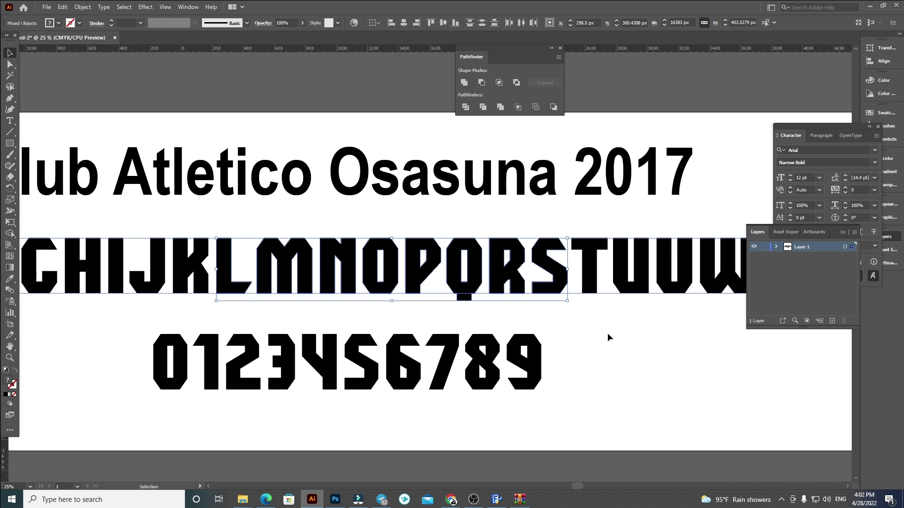
pyautogui.rightClick(643, 349)
pyautogui.click(682, 284)
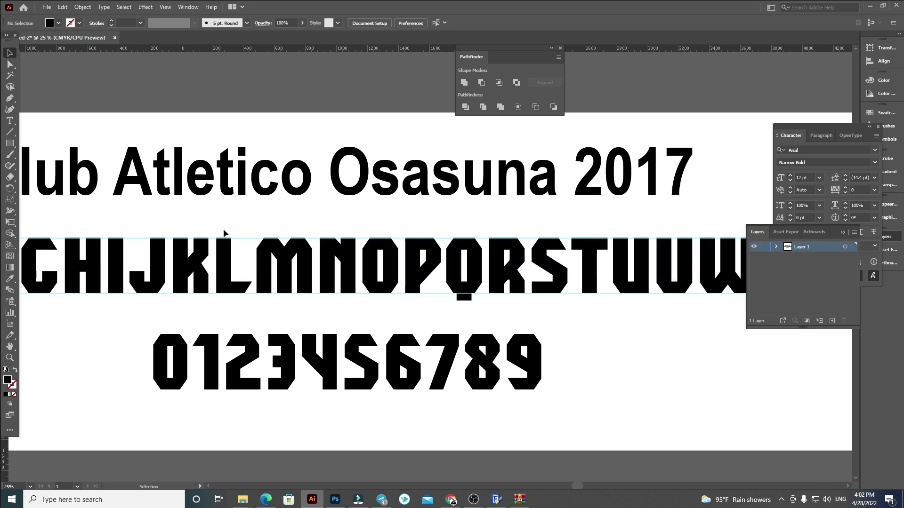
# Copy the letters L–R from the alphabet row and return to FontCreator.
pyautogui.moveTo(222, 225); pyautogui.dragTo(535, 328)
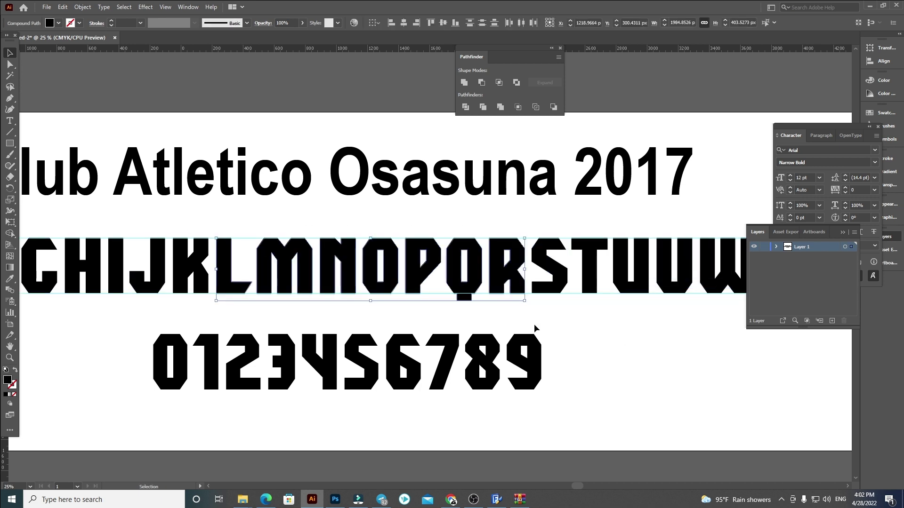
pyautogui.click(633, 366)
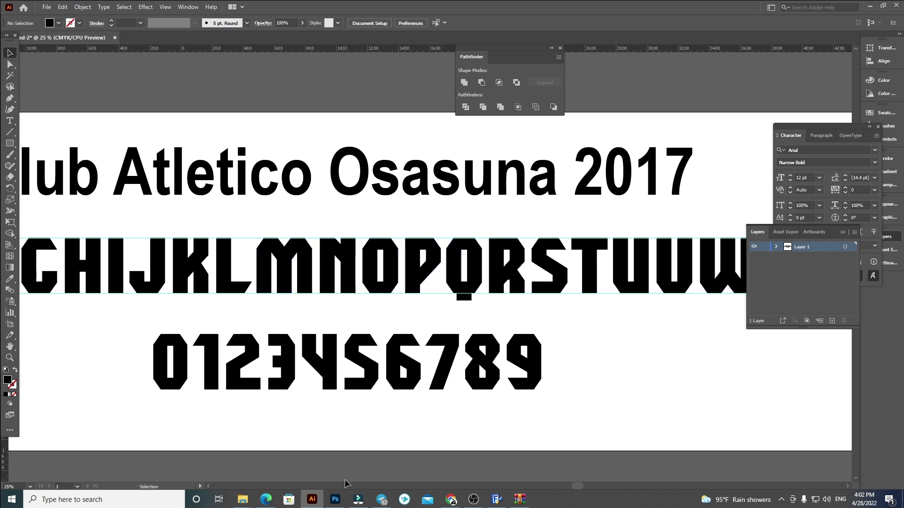
pyautogui.click(497, 499)
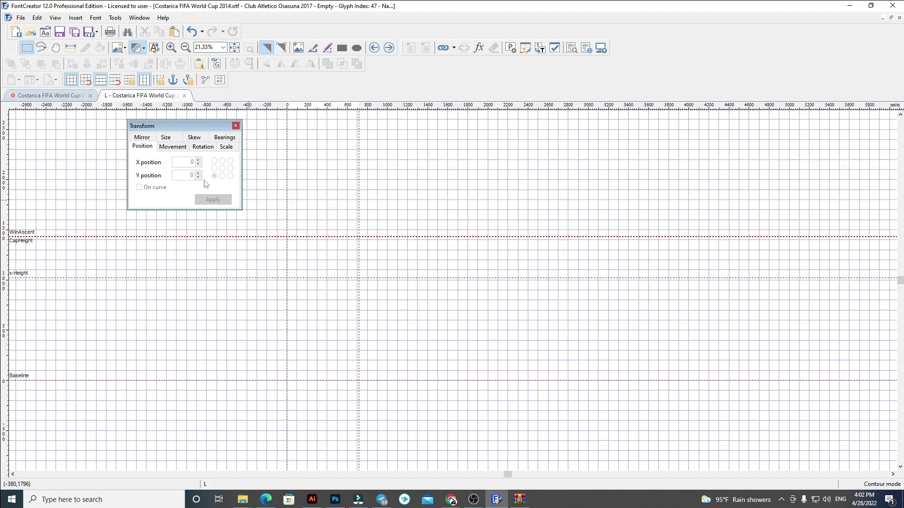
# Paste the letters L–R into the L glyph and place them at X position 60 and Y position 0.
pyautogui.click(176, 176)
pyautogui.write('0')
pyautogui.press('Return')
pyautogui.click(181, 163)
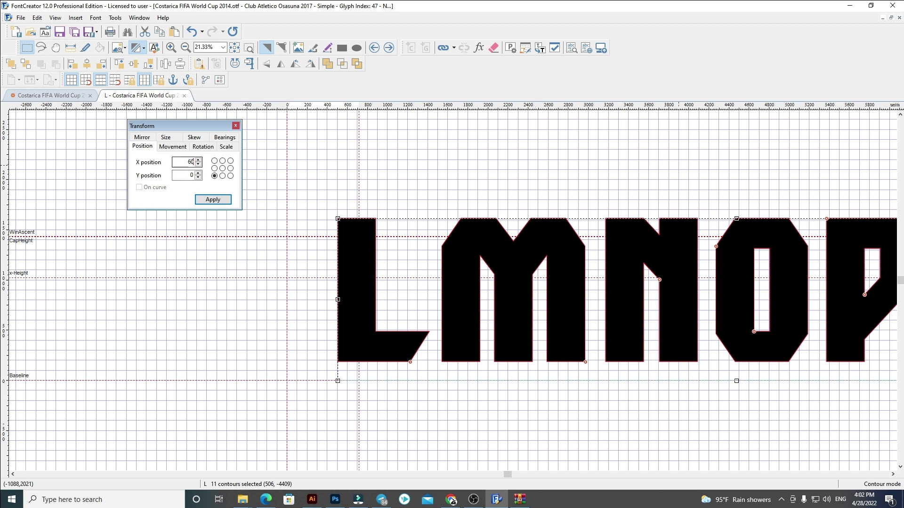
pyautogui.press('Return')
# Lower the letters onto the baseline at Y position -186 and widen the L glyph's advance width to about 1000 units.
pyautogui.scroll(4, 339, 355)
pyautogui.moveTo(332, 334); pyautogui.dragTo(341, 378)
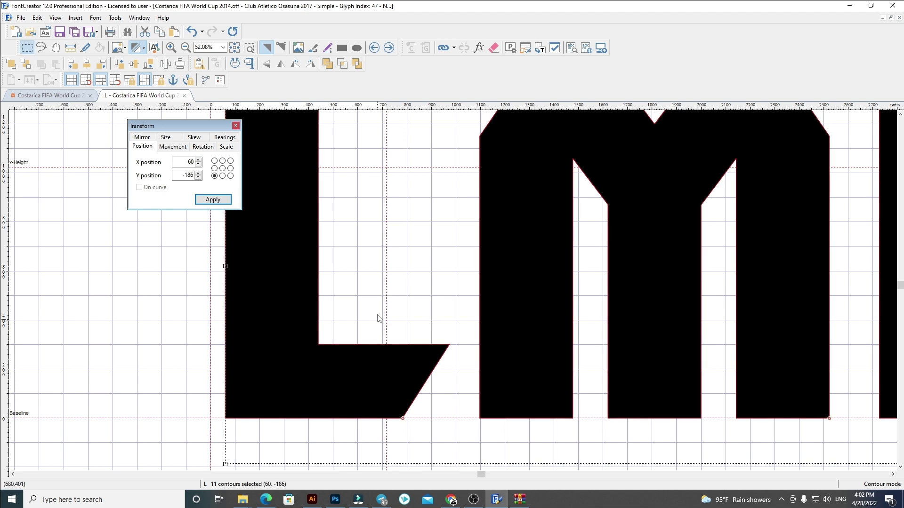
pyautogui.click(384, 301)
pyautogui.moveTo(386, 298); pyautogui.dragTo(454, 309)
pyautogui.scroll(-6, 172, 327)
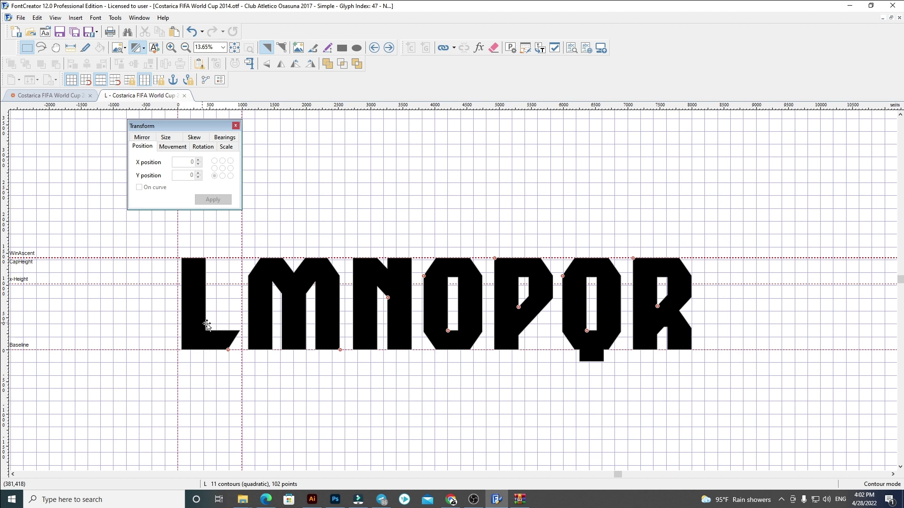
# Cut the letters M–R out of the L glyph, leaving only the L.
pyautogui.moveTo(550, 395); pyautogui.dragTo(505, 369)
pyautogui.moveTo(746, 373); pyautogui.dragTo(195, 189)
pyautogui.press('Delete')
pyautogui.moveTo(186, 302); pyautogui.dragTo(282, 309)
pyautogui.moveTo(279, 259); pyautogui.dragTo(379, 278)
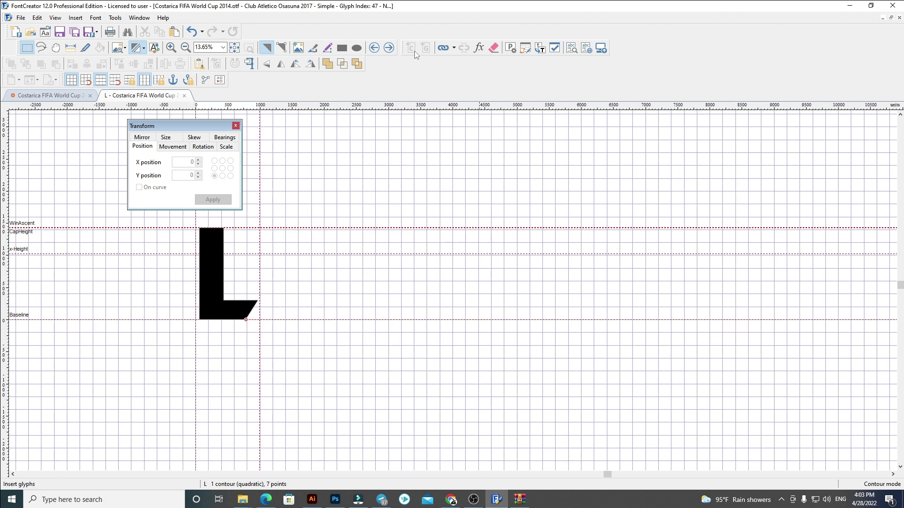
# Go to the M glyph, replace its outline with the cut letters M–R, and place them at X position 60.
pyautogui.click(389, 48)
pyautogui.hotkey('ctrl', 'a')
pyautogui.press('Delete')
pyautogui.hotkey('ctrl', 'v')
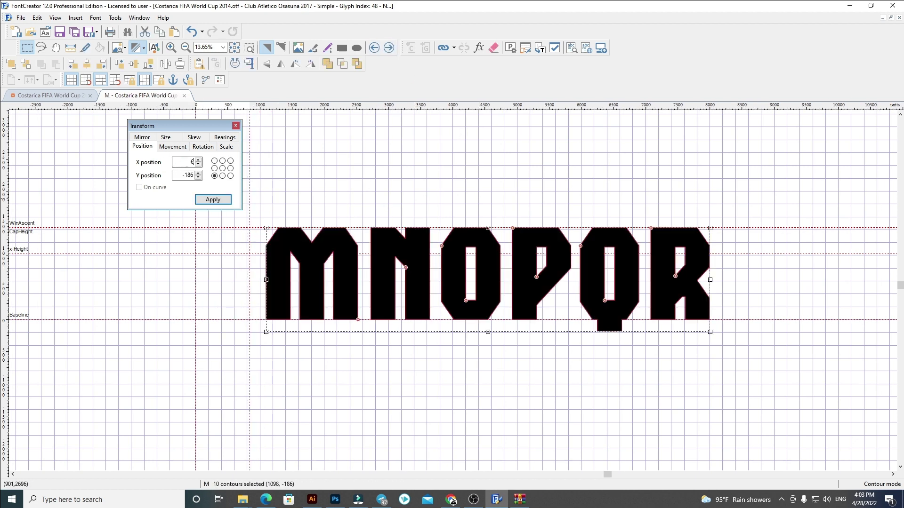
pyautogui.press('Return')
# Widen the M glyph's advance width to about 1530 units and cut the letters N–R out of it.
pyautogui.click(860, 203)
pyautogui.moveTo(249, 212); pyautogui.dragTo(295, 212)
pyautogui.moveTo(272, 198); pyautogui.dragTo(653, 398)
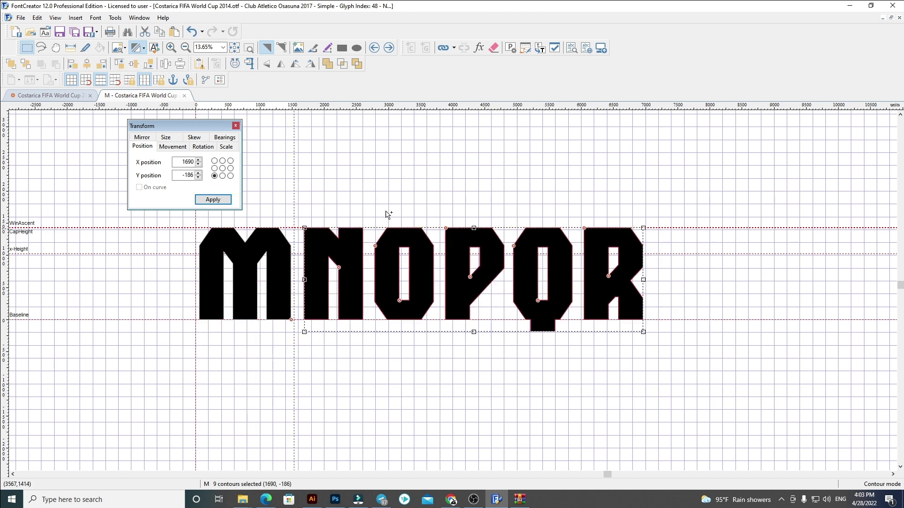
pyautogui.hotkey('ctrl', 'x')
# Go to the N glyph, replace its outline with the cut letters N–R, and place them at X position 60.
pyautogui.click(389, 48)
pyautogui.hotkey('ctrl', 'a')
pyautogui.press('Delete')
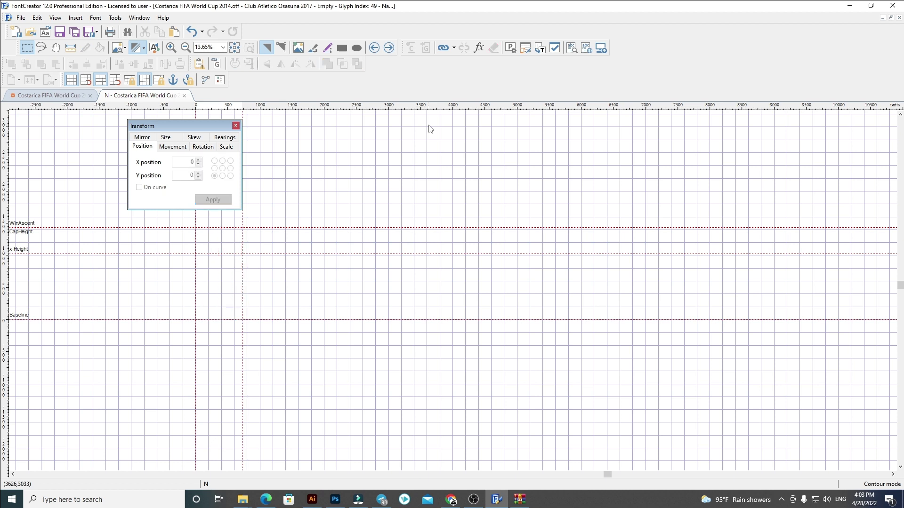
pyautogui.hotkey('ctrl', 'v')
pyautogui.moveTo(181, 162); pyautogui.dragTo(874, 221)
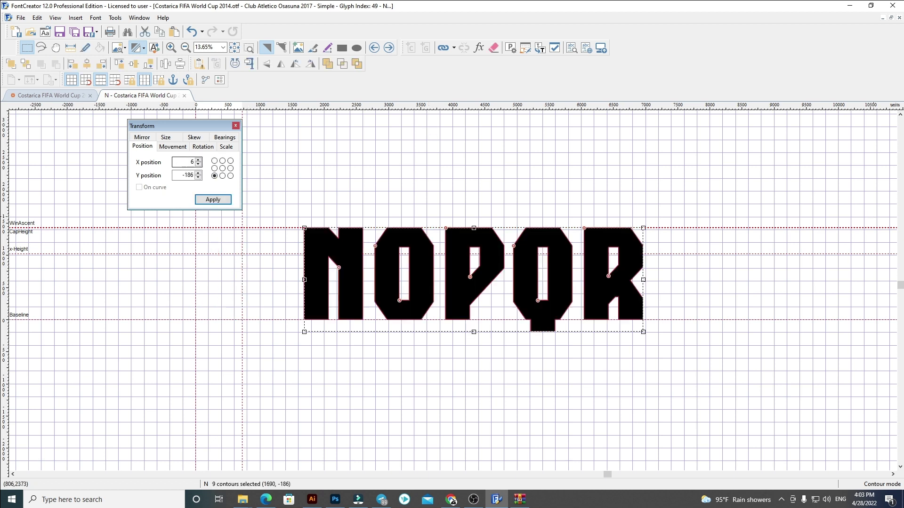
pyautogui.press('Return')
pyautogui.press('Escape')
# Widen the N glyph's advance width to about 1000 units and cut the letters O–R out of it.
pyautogui.moveTo(241, 221); pyautogui.dragTo(261, 215)
pyautogui.moveTo(645, 373); pyautogui.dragTo(261, 195)
pyautogui.press('Delete')
# Go to the O glyph, replace its outline with the cut letters O–R, and place them at X position 60.
pyautogui.click(390, 47)
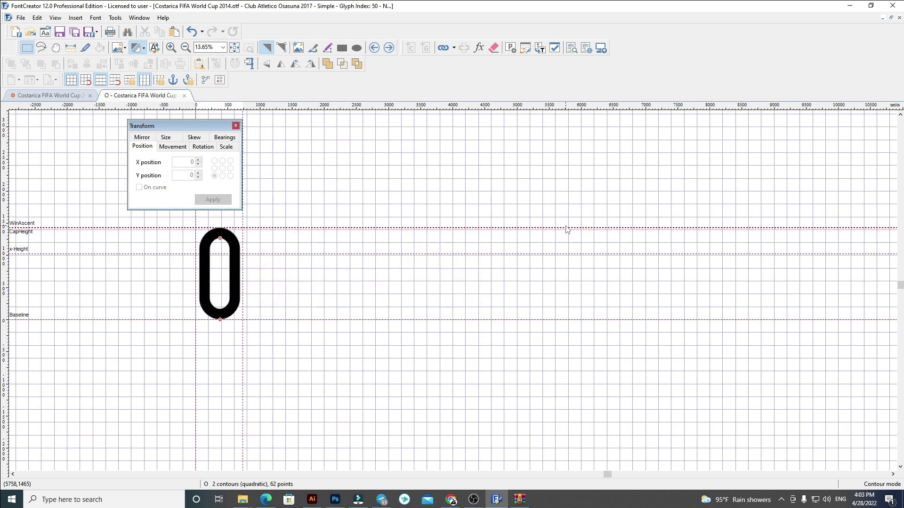
pyautogui.hotkey('ctrl', 'a')
pyautogui.press('Delete')
pyautogui.hotkey('ctrl', 'v')
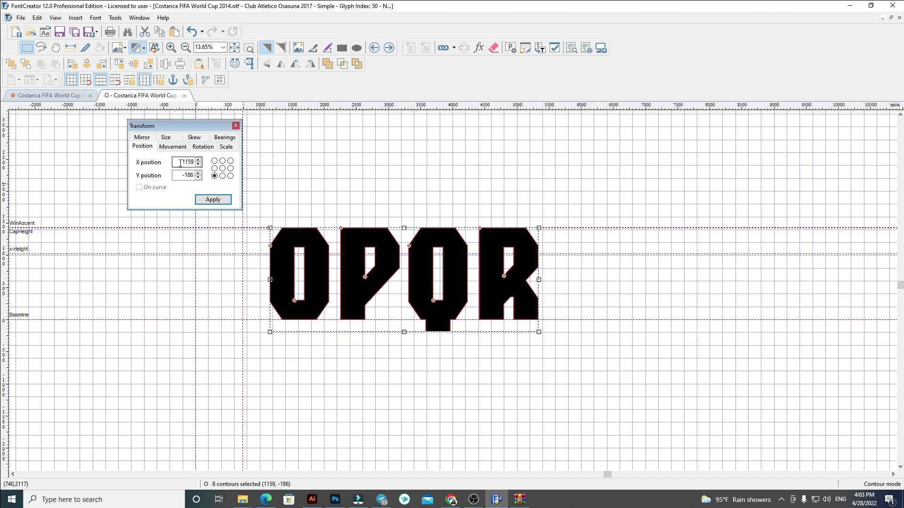
pyautogui.write('60')
pyautogui.press('Return')
pyautogui.click(573, 237)
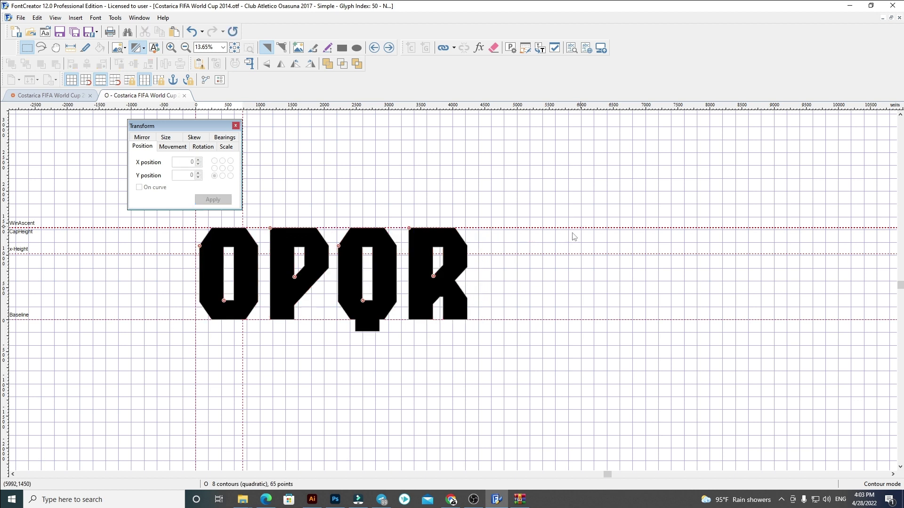
# Widen the O glyph's advance width to about 1000 units and cut the letters P–R out of it.
pyautogui.scroll(2, 171, 334)
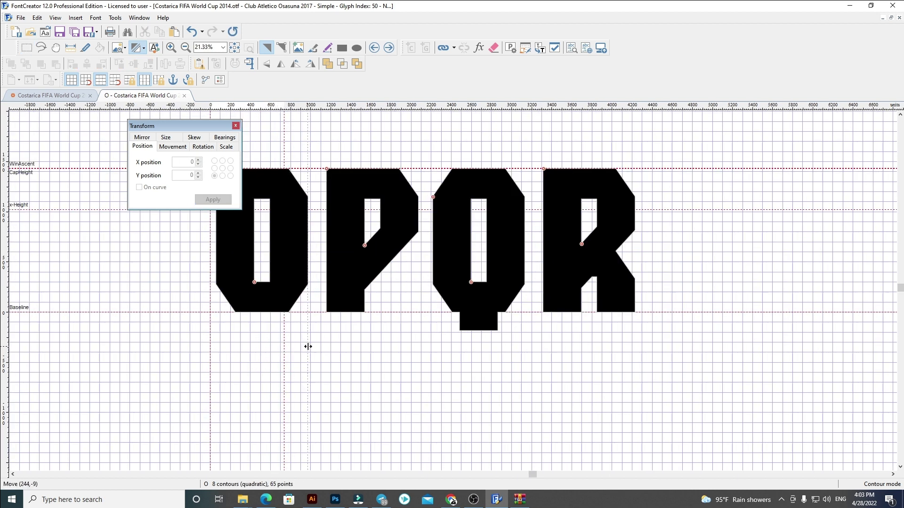
pyautogui.scroll(-1, 308, 347)
pyautogui.moveTo(710, 414); pyautogui.dragTo(339, 201)
pyautogui.press('Delete')
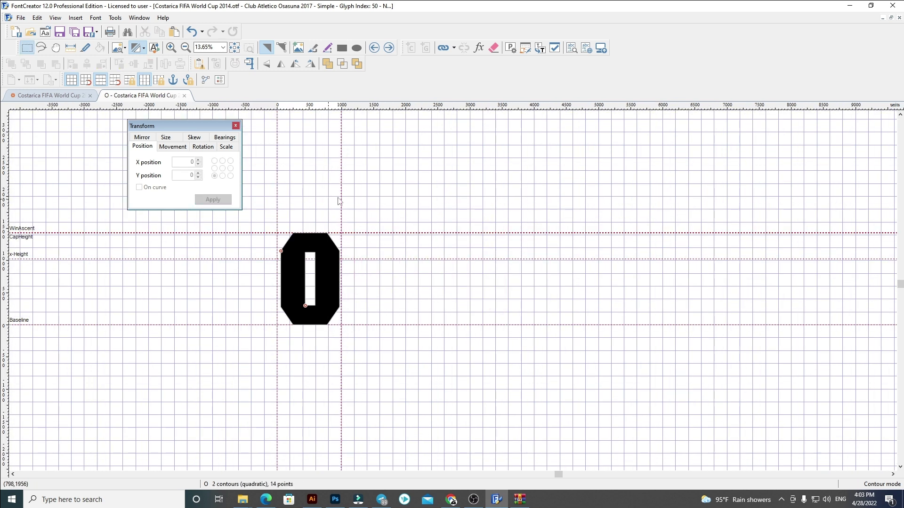
# Go to the P glyph, replace its outline with the cut letters P–R, and place them at X position 60.
pyautogui.click(389, 48)
pyautogui.hotkey('ctrl', 'a')
pyautogui.press('Delete')
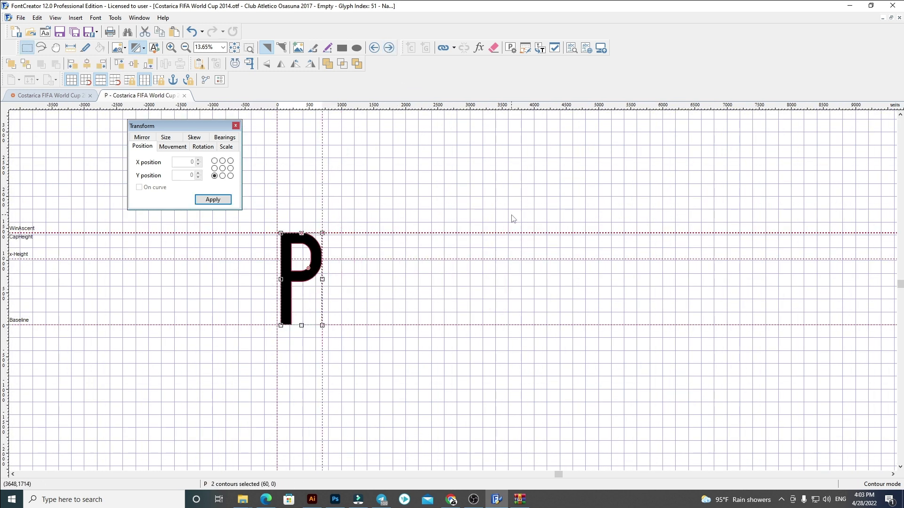
pyautogui.hotkey('ctrl', 'v')
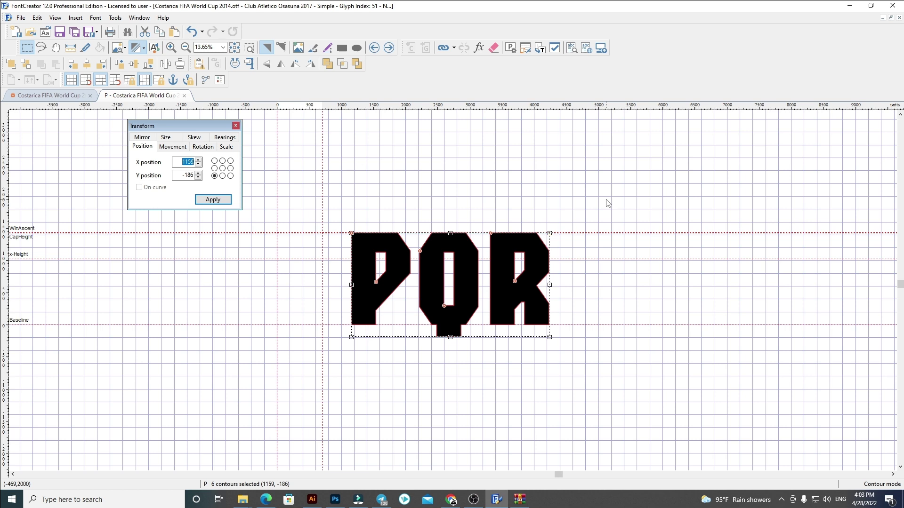
pyautogui.press('Return')
# Widen the P glyph's advance width to about 1000 units and cut the letters Q and R out of it.
pyautogui.scroll(2, 301, 358)
pyautogui.click(326, 347)
pyautogui.moveTo(337, 342); pyautogui.dragTo(366, 343)
pyautogui.scroll(-1, 387, 340)
pyautogui.moveTo(688, 404); pyautogui.dragTo(356, 151)
pyautogui.press('Delete')
# Go to the Q glyph, replace its outline with the cut letters Q and R, and place them at X position 60.
pyautogui.click(389, 48)
pyautogui.hotkey('ctrl', 'a')
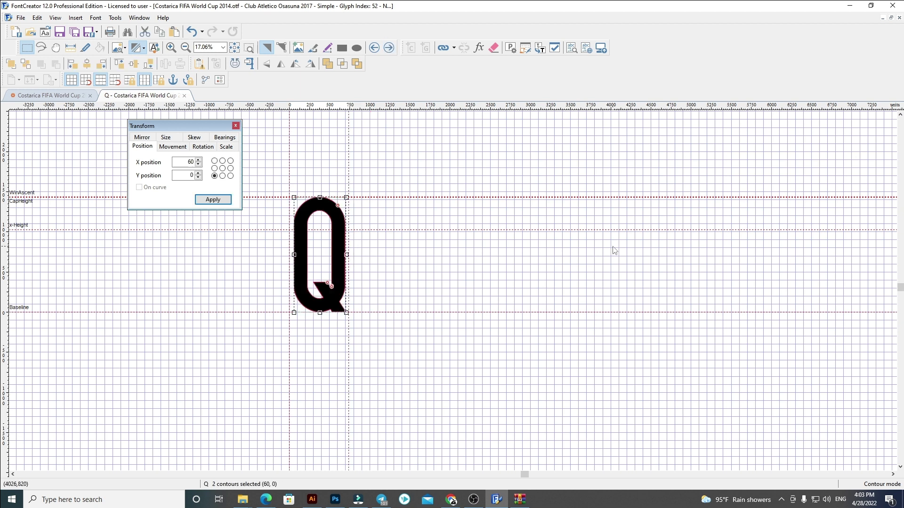
pyautogui.press('Delete')
pyautogui.hotkey('ctrl', 'v')
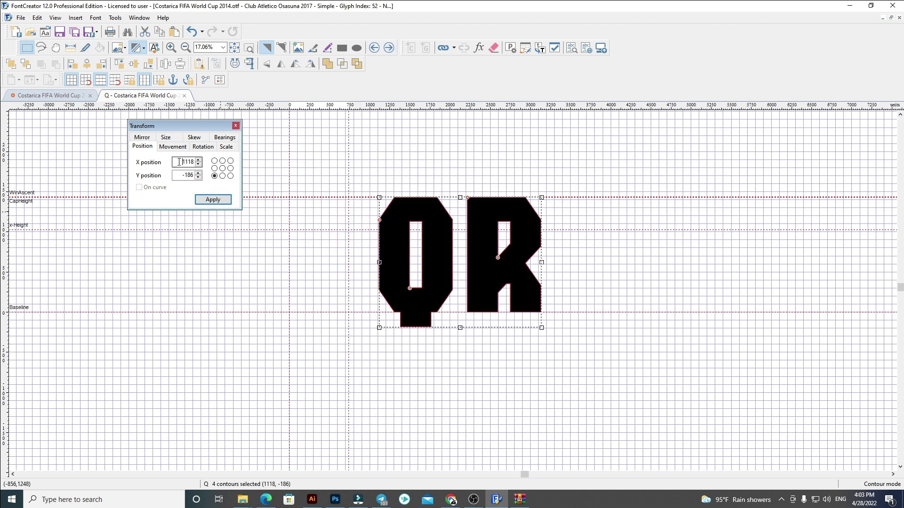
pyautogui.write('0')
pyautogui.press('Return')
pyautogui.click(821, 236)
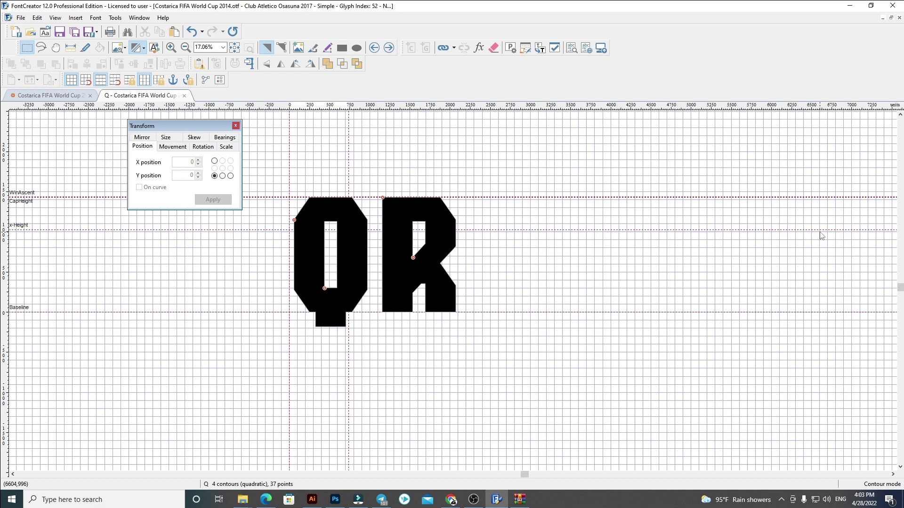
# Widen the Q glyph's advance width to about 1000 units and cut the letter R out of it.
pyautogui.scroll(2, 387, 186)
pyautogui.moveTo(317, 203); pyautogui.dragTo(348, 203)
pyautogui.scroll(-1, 395, 235)
pyautogui.moveTo(616, 406)
pyautogui.mouseDown()
pyautogui.moveTo(296, 169)
pyautogui.moveTo(619, 399)
pyautogui.mouseUp()
pyautogui.click(346, 171)
pyautogui.hotkey('ctrl', 'x')
# Go to the R glyph, replace its outline with the cut letter R, and place it at X position 60.
pyautogui.click(389, 47)
pyautogui.hotkey('ctrl', 'a')
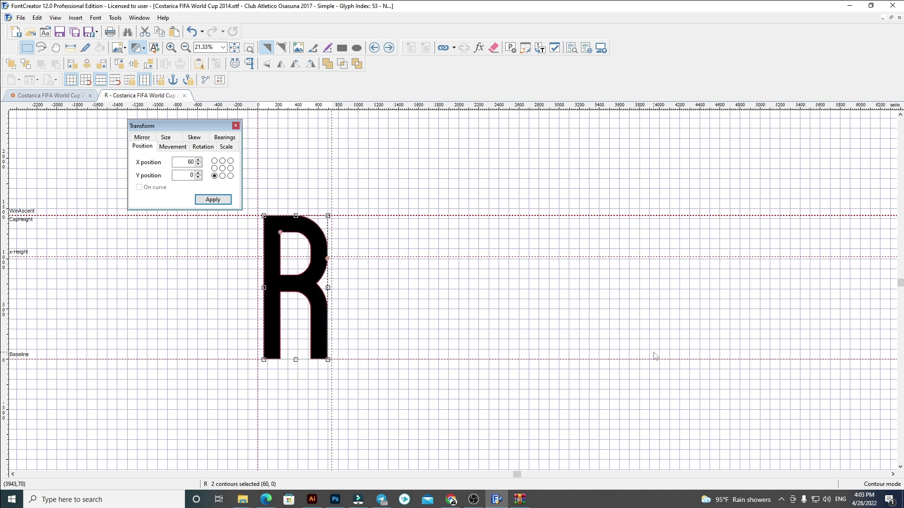
pyautogui.press('Delete')
pyautogui.hotkey('ctrl', 'v')
pyautogui.click(184, 162)
pyautogui.press('Return')
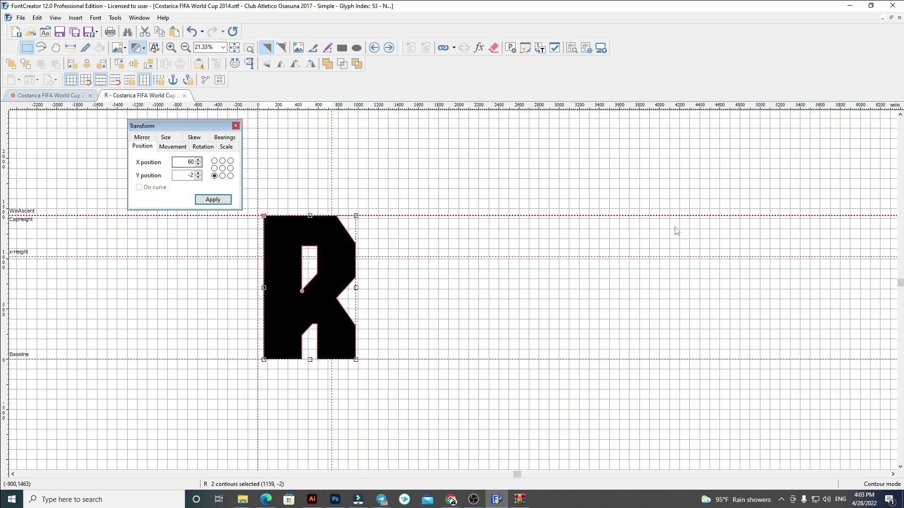
pyautogui.click(676, 230)
# Widen the R glyph's advance width to about 1000 units.
pyautogui.scroll(2, 306, 244)
pyautogui.moveTo(348, 172); pyautogui.dragTo(370, 170)
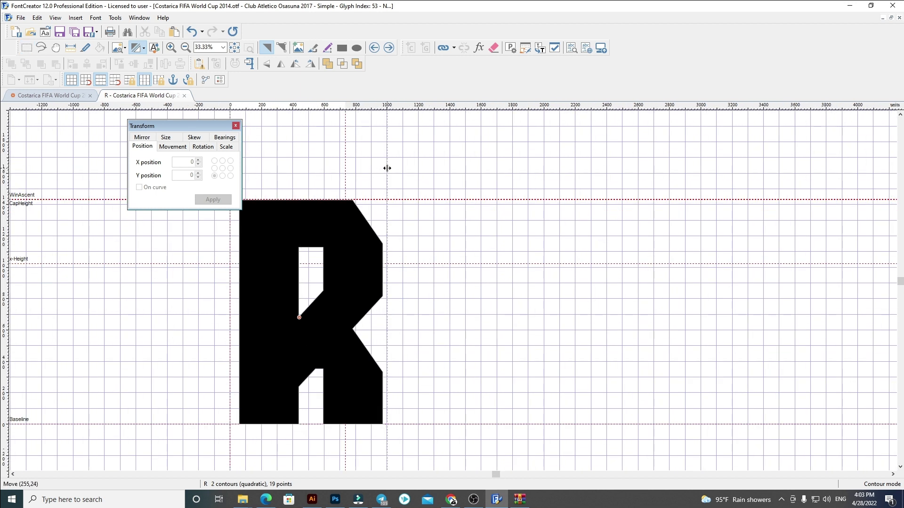
pyautogui.scroll(-2, 387, 168)
# Go to the S glyph, replace its outline with the letter R from the clipboard, and place it at X position 60.
pyautogui.click(389, 49)
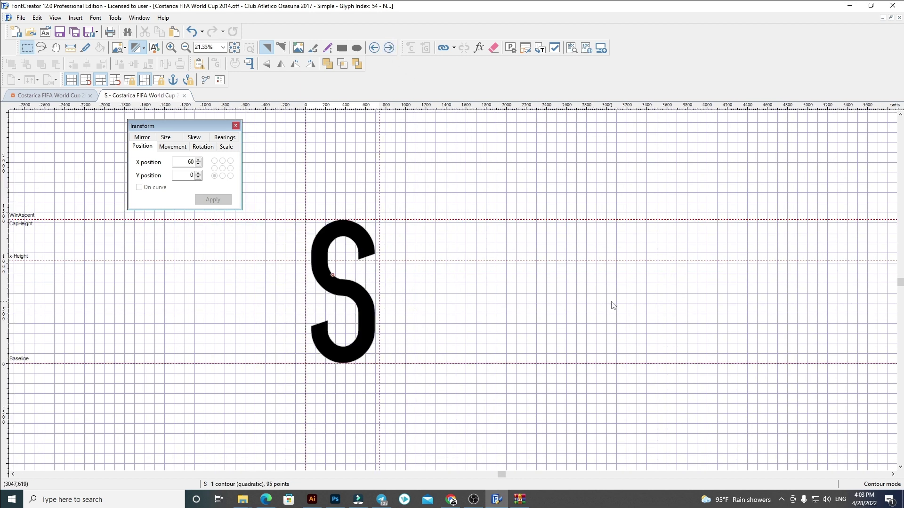
pyautogui.hotkey('ctrl', 'a')
pyautogui.press('Delete')
pyautogui.hotkey('ctrl', 'v')
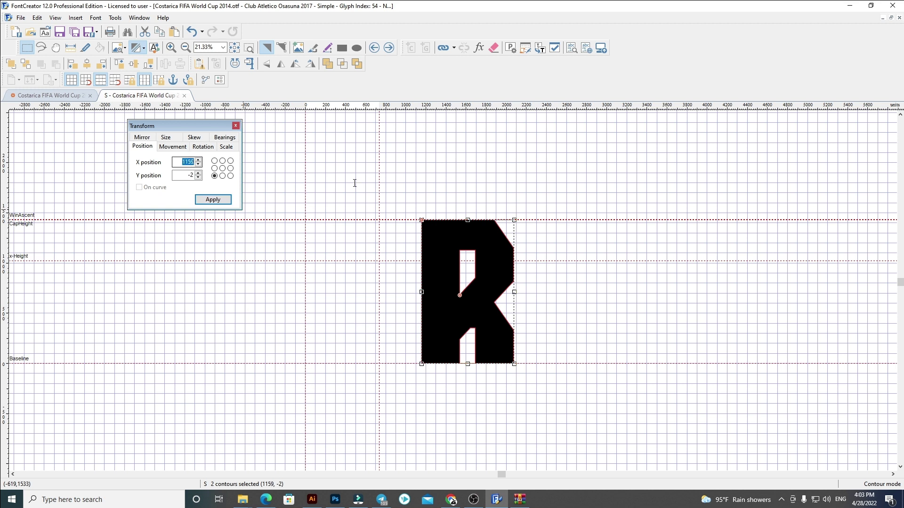
pyautogui.press('Return')
pyautogui.click(519, 215)
pyautogui.scroll(2, 376, 221)
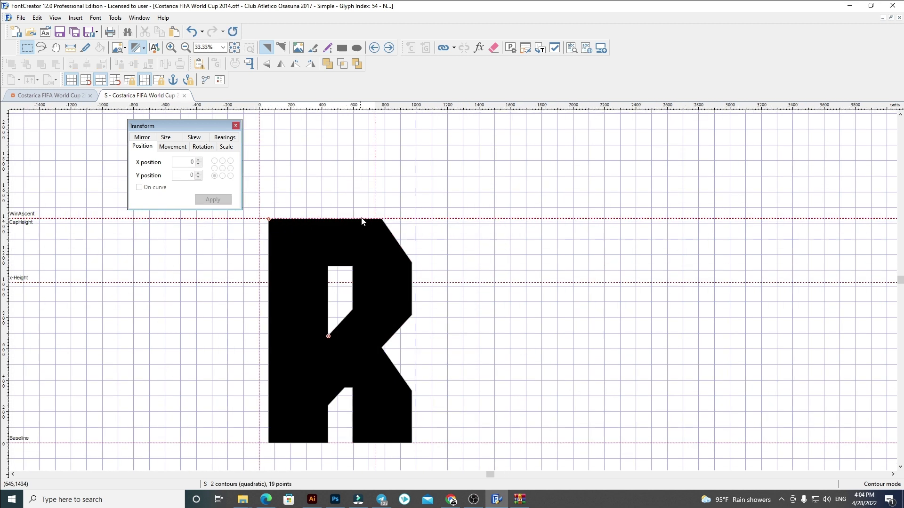
# Widen the S glyph's advance width to about 1000 units, then go to the T glyph and delete its outline.
pyautogui.scroll(-2, 415, 200)
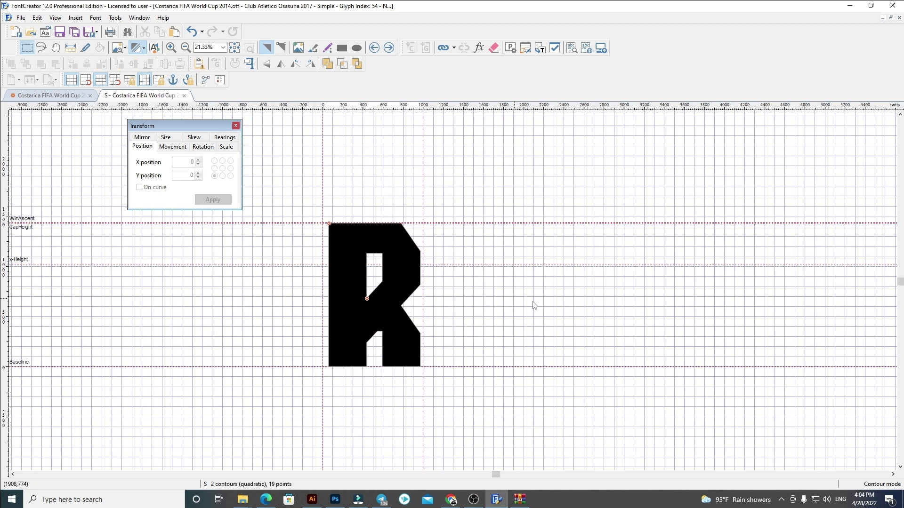
pyautogui.click(389, 47)
pyautogui.hotkey('ctrl', 'a')
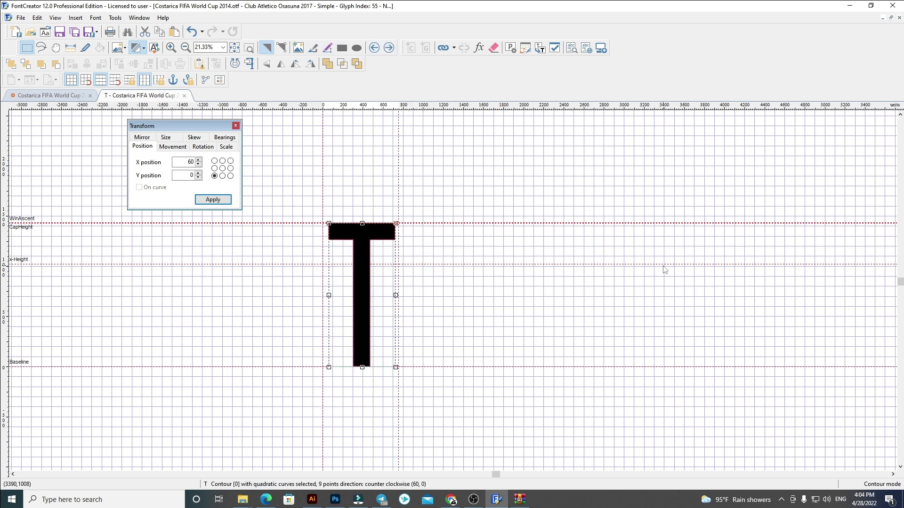
pyautogui.press('Delete')
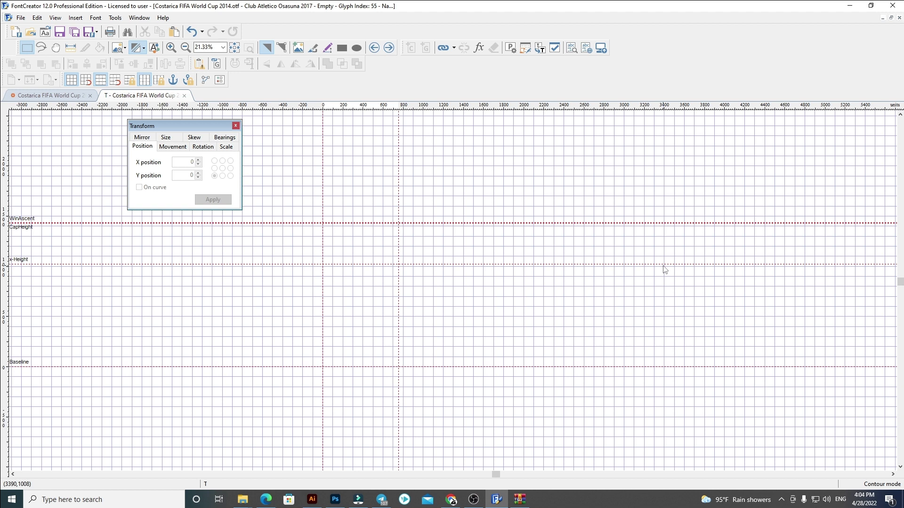
# Switch to Illustrator and copy the letters T to Z from the alphabet row.
pyautogui.click(312, 499)
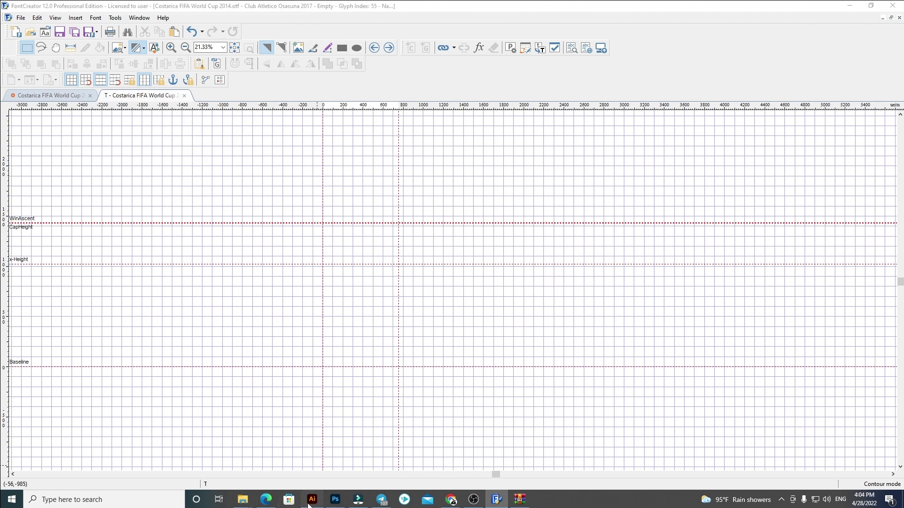
pyautogui.moveTo(739, 346); pyautogui.dragTo(400, 340)
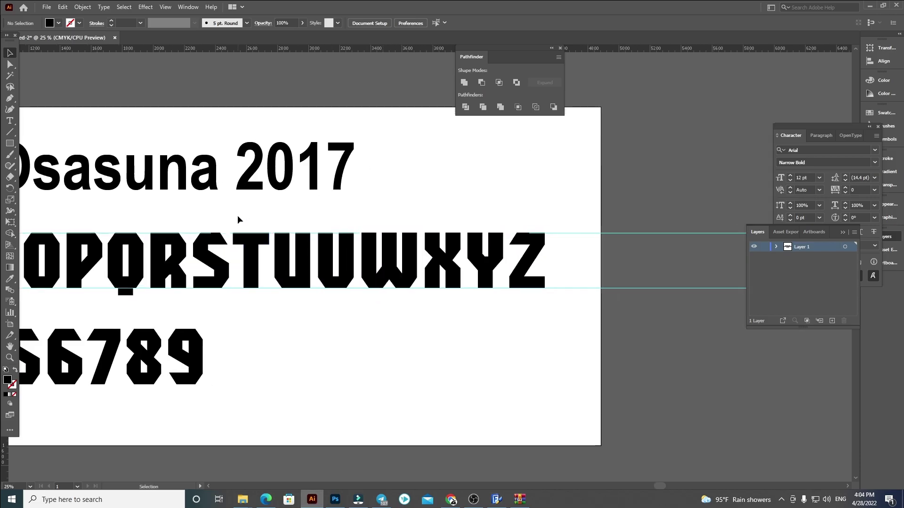
pyautogui.moveTo(237, 216); pyautogui.dragTo(640, 365)
pyautogui.hotkey('ctrl', 'x')
pyautogui.hotkey('ctrl', 'f')
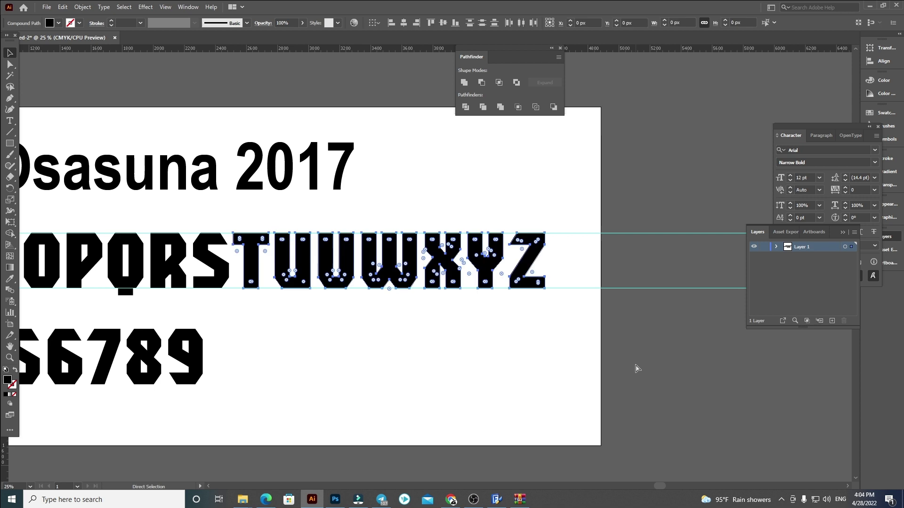
pyautogui.click(479, 387)
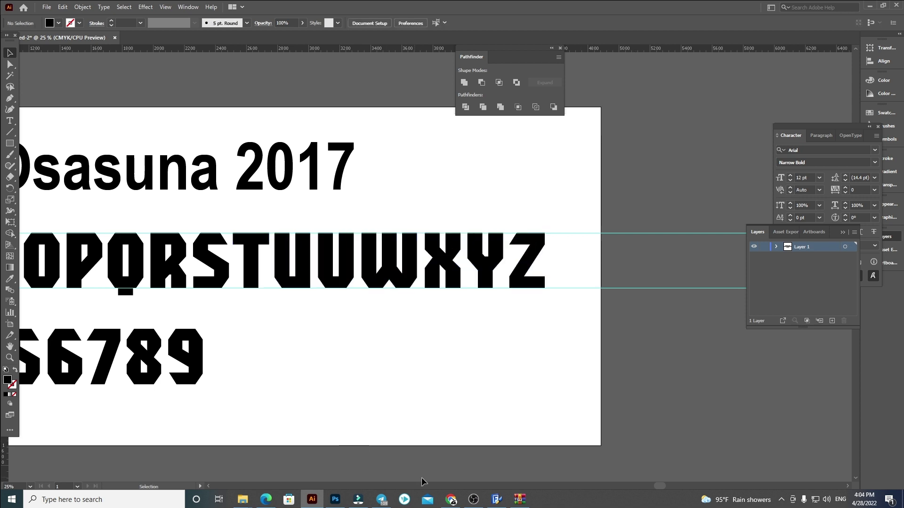
# Switch back to FontCreator, paste the copied letters into the T glyph, and place them at X position 60, Y position 0.
pyautogui.click(496, 499)
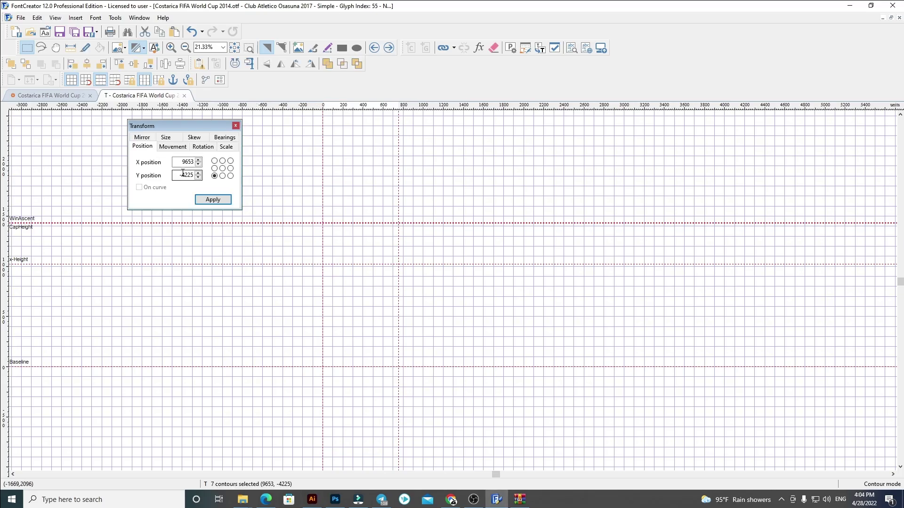
pyautogui.moveTo(178, 162); pyautogui.dragTo(824, 196)
pyautogui.write('60')
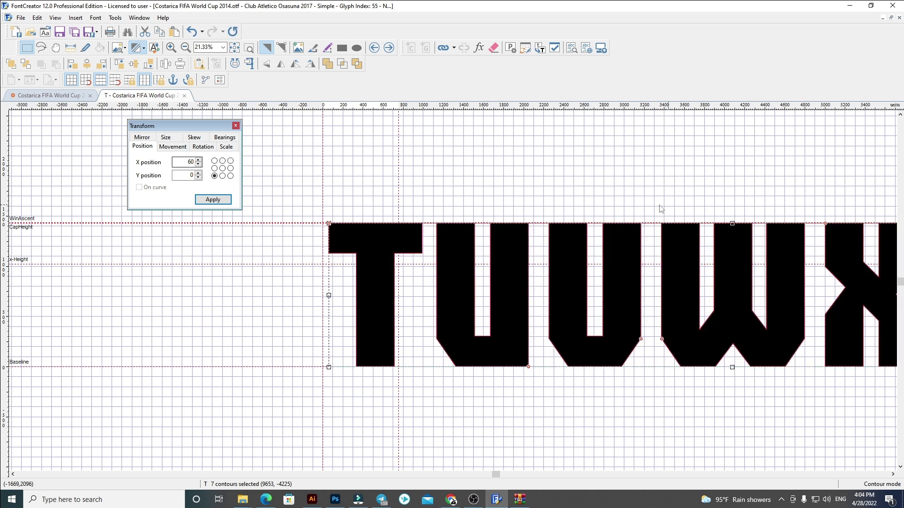
pyautogui.click(414, 215)
# Widen the T glyph's advance width to about 1000 units and cut the letters U to Z out of it.
pyautogui.moveTo(398, 207); pyautogui.dragTo(425, 209)
pyautogui.scroll(-3, 304, 257)
pyautogui.moveTo(633, 367); pyautogui.dragTo(598, 379)
pyautogui.moveTo(805, 374); pyautogui.dragTo(318, 220)
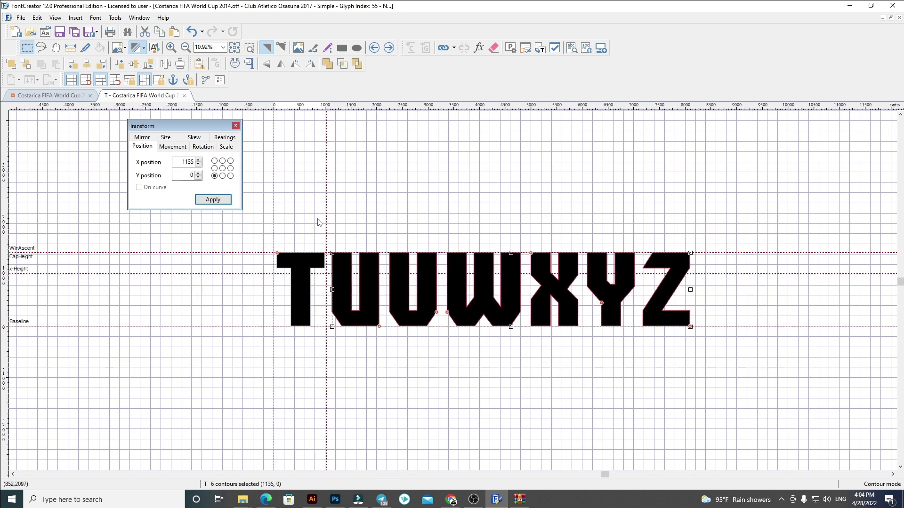
pyautogui.hotkey('ctrl', 'x')
# Go to the U glyph, replace its outline with the cut letters U to Z, and place them at X position 60.
pyautogui.click(388, 48)
pyautogui.hotkey('ctrl', 'a')
pyautogui.press('Delete')
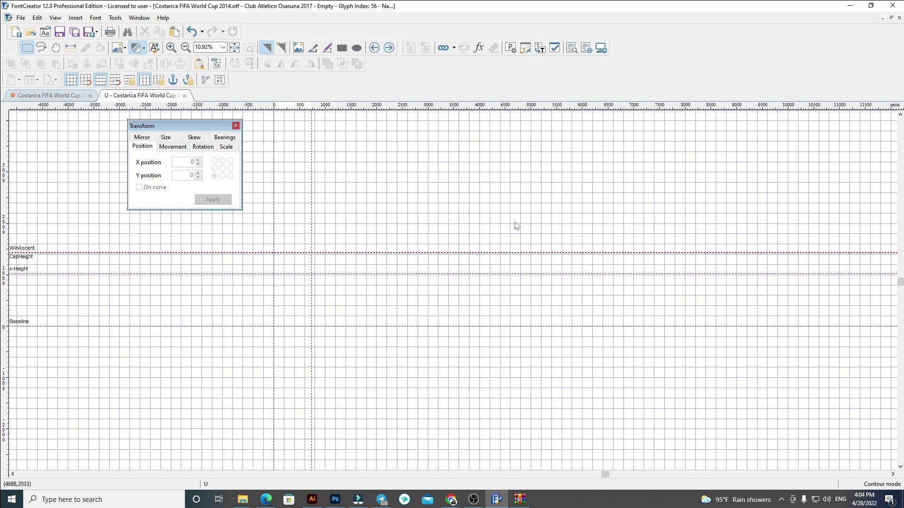
pyautogui.hotkey('ctrl', 'v')
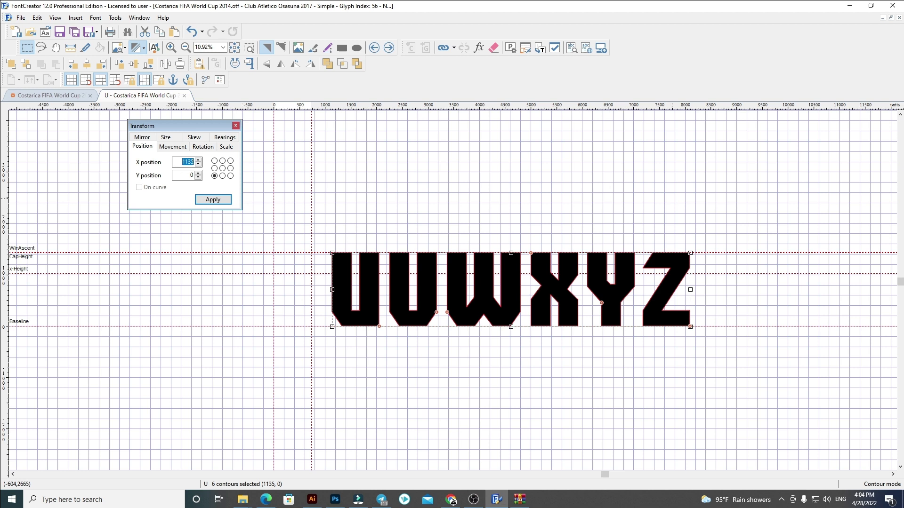
pyautogui.write('60')
pyautogui.press('Return')
pyautogui.click(672, 199)
# Widen the U glyph's advance width to fit the new letter and cut the letters V to Z out of it.
pyautogui.scroll(2, 336, 255)
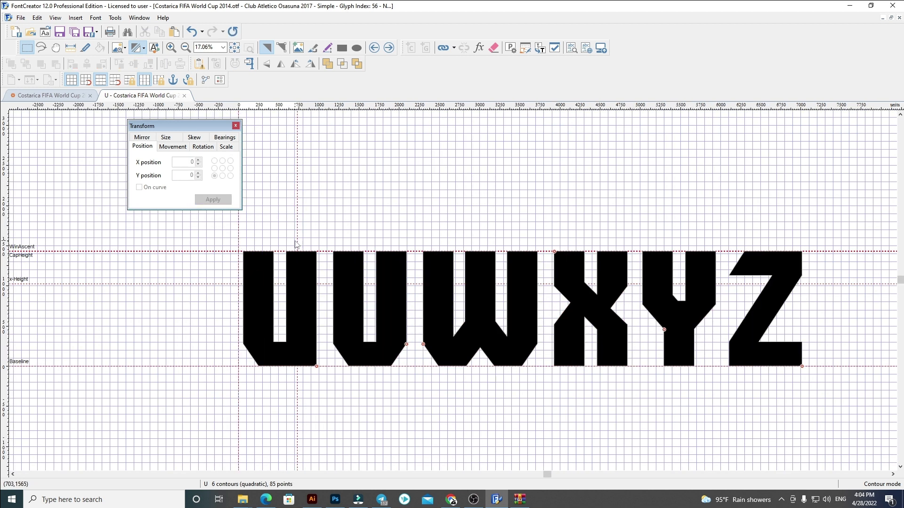
pyautogui.moveTo(298, 239); pyautogui.dragTo(736, 383)
pyautogui.scroll(-1, 321, 240)
pyautogui.press('Delete')
# Go to the V glyph, replace its outline with the cut letters V to Z, and place them at X position 60.
pyautogui.click(389, 47)
pyautogui.hotkey('ctrl', 'a')
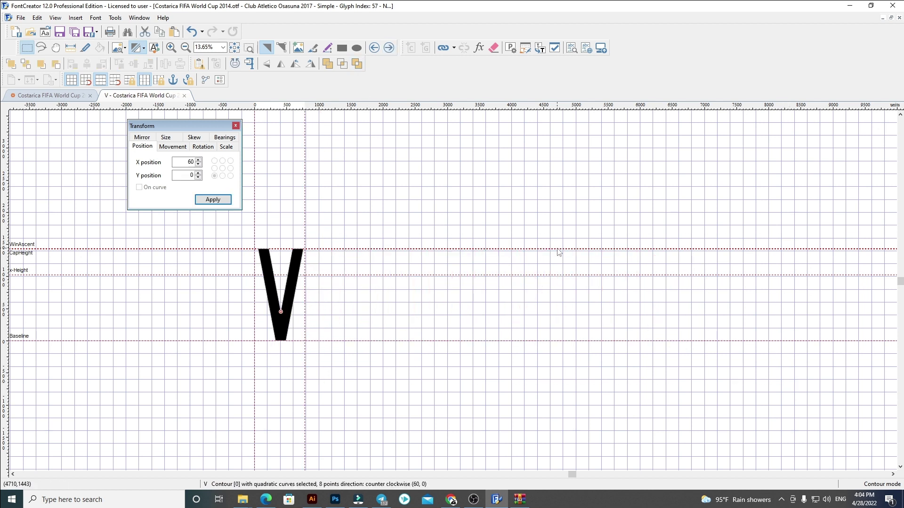
pyautogui.press('Delete')
pyautogui.hotkey('ctrl', 'v')
pyautogui.click(177, 161)
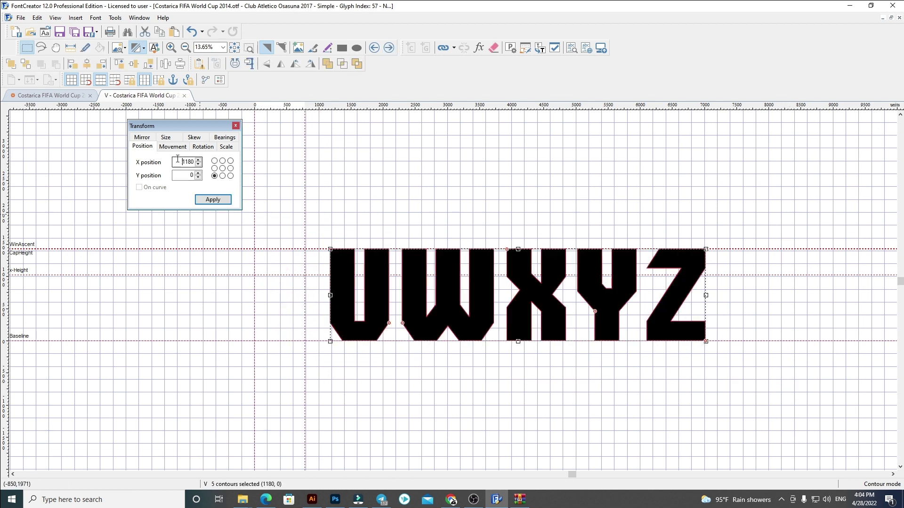
pyautogui.press('Return')
pyautogui.click(858, 243)
# Widen the V glyph's advance width to fit the new letter and cut the letters W to Z out of it.
pyautogui.scroll(2, 306, 250)
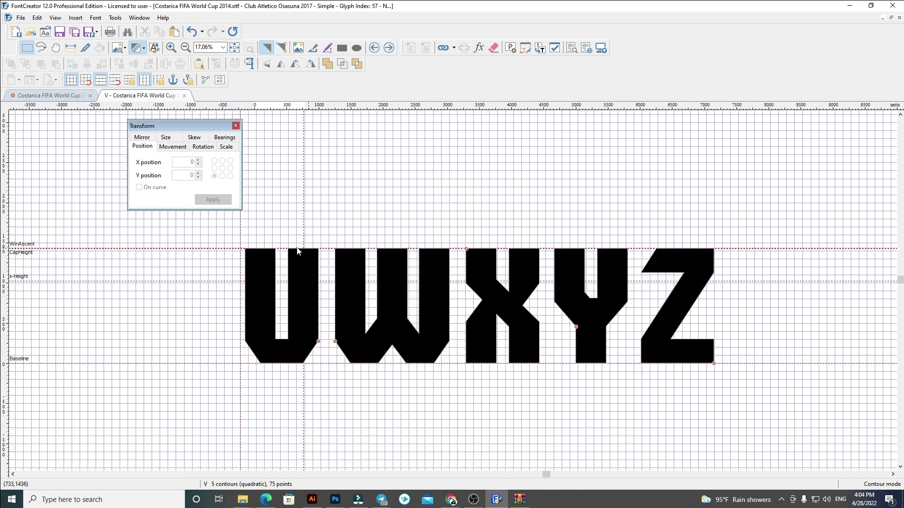
pyautogui.moveTo(306, 223); pyautogui.dragTo(760, 368)
pyautogui.scroll(-2, 329, 223)
pyautogui.press('Delete')
# Go to the W glyph, replace its outline with the cut letters W to Z, and place them at X position 60.
pyautogui.click(389, 50)
pyautogui.hotkey('ctrl', 'a')
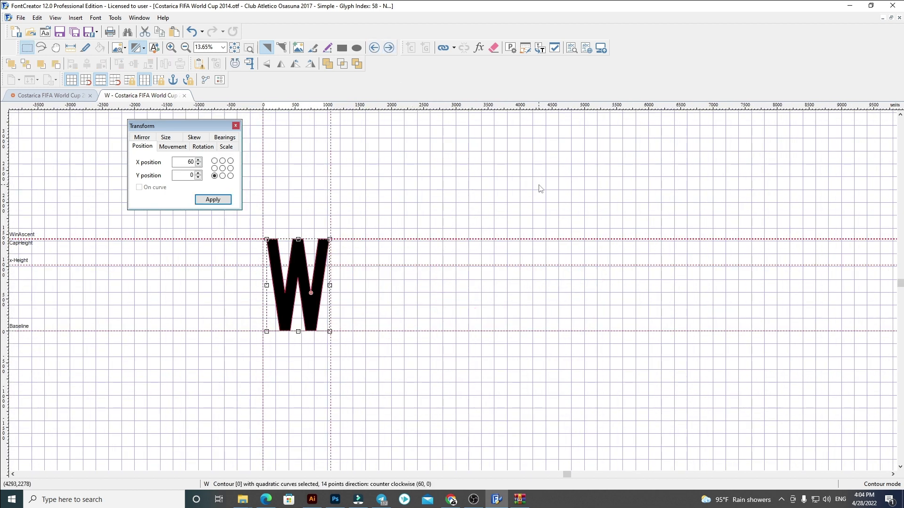
pyautogui.press('Delete')
pyautogui.hotkey('ctrl', 'v')
pyautogui.write('60')
pyautogui.press('Return')
pyautogui.click(601, 184)
# Widen the W glyph's advance width to fit the new letter and cut the letters X, Y and Z out of it.
pyautogui.scroll(2, 273, 253)
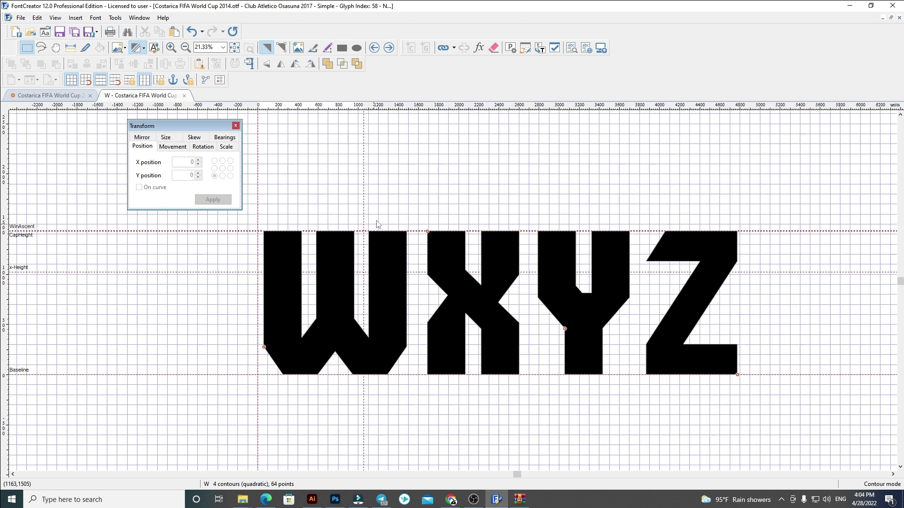
pyautogui.moveTo(362, 212); pyautogui.dragTo(785, 375)
pyautogui.scroll(-1, 383, 212)
pyautogui.press('Delete')
# Go to the X glyph, replace its outline with the cut letters X, Y and Z, and place them at X position 60.
pyautogui.click(389, 48)
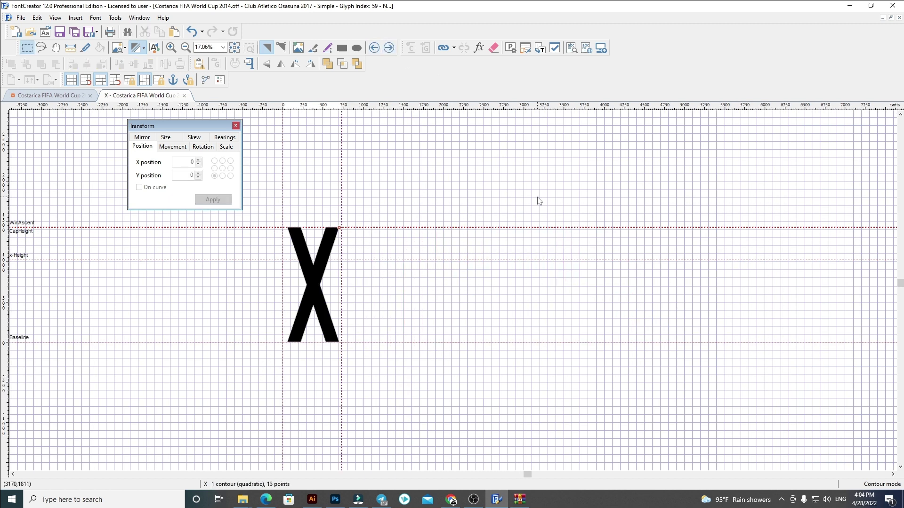
pyautogui.hotkey('ctrl', 'a')
pyautogui.hotkey('ctrl', 'v')
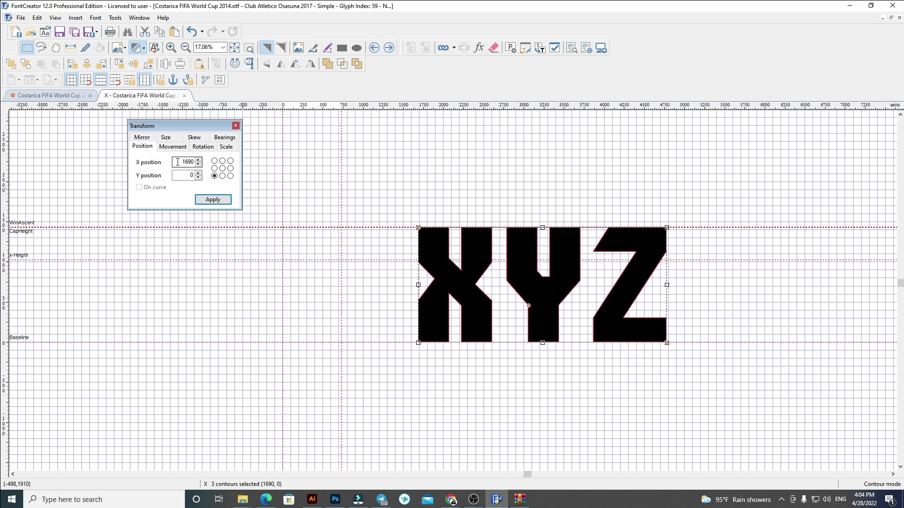
pyautogui.write('60')
pyautogui.press('Return')
# Widen the X glyph's advance width to fit the new letter and cut the letters Y and Z out of it.
pyautogui.click(633, 218)
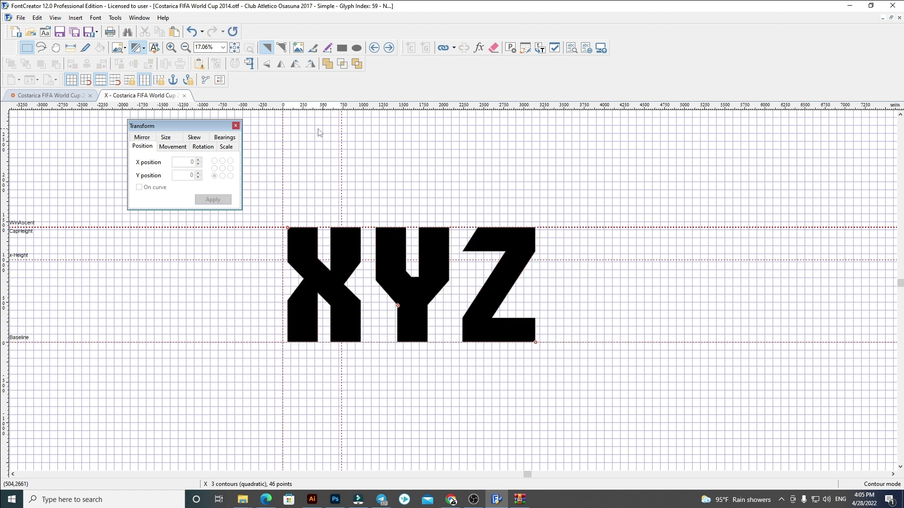
pyautogui.moveTo(343, 211); pyautogui.dragTo(613, 352)
pyautogui.press('Delete')
# Go to the Y glyph, replace its outline with the cut letters Y and Z, and place them at X position 60.
pyautogui.click(389, 48)
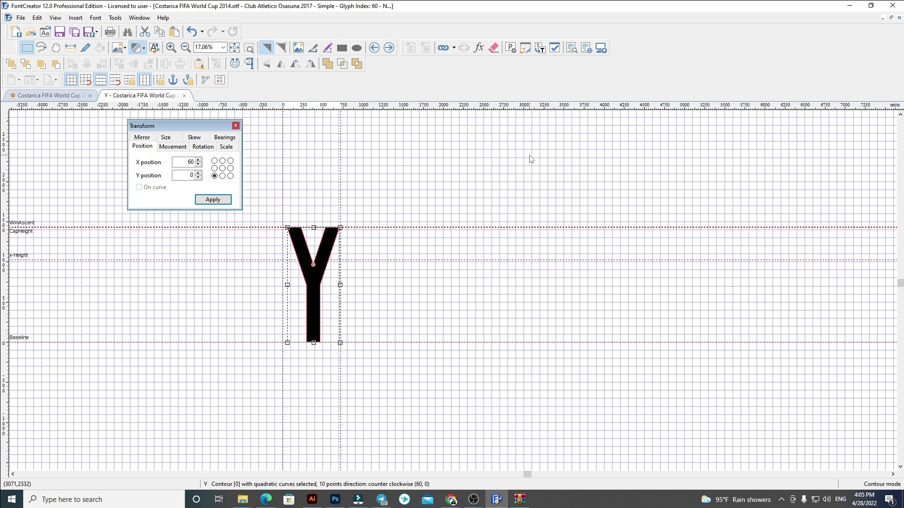
pyautogui.hotkey('ctrl', 'a')
pyautogui.press('Delete')
pyautogui.hotkey('ctrl', 'v')
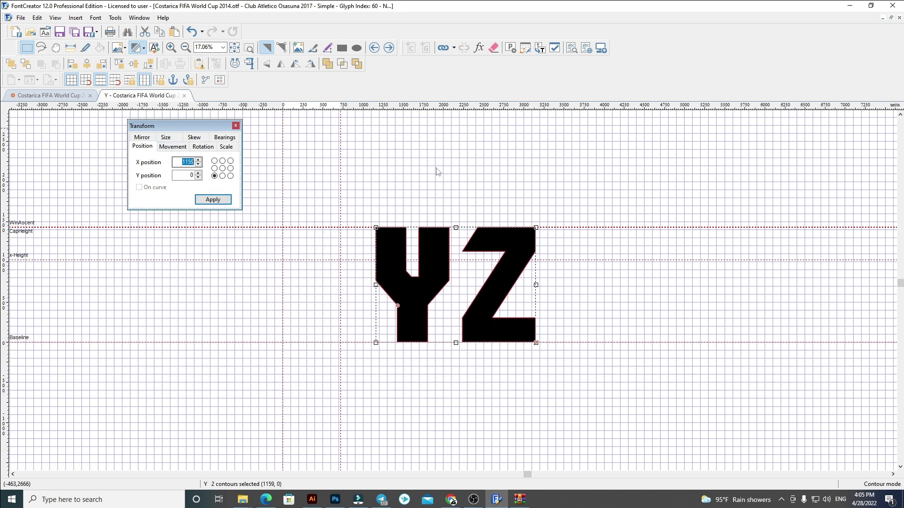
pyautogui.press('Return')
pyautogui.click(436, 168)
# Widen the Y glyph's advance width to about 1000 units and cut the letter Z out of it.
pyautogui.scroll(2, 352, 235)
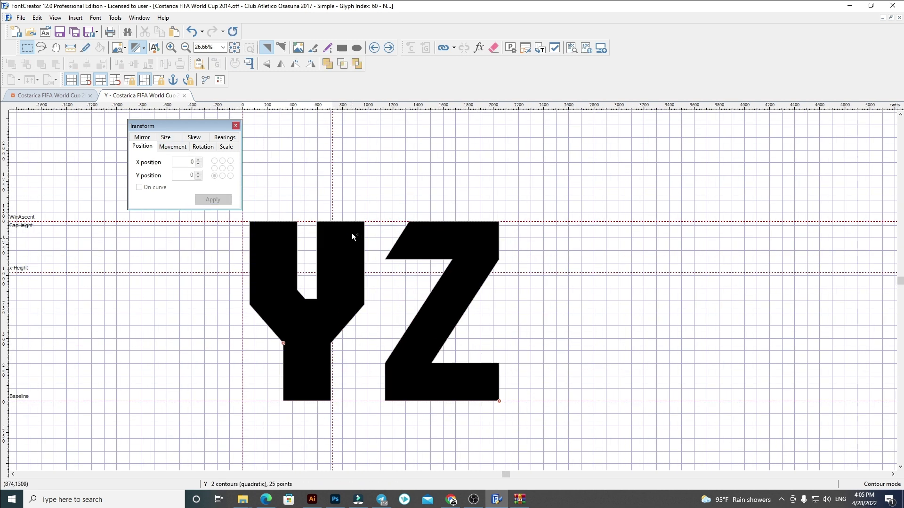
pyautogui.moveTo(333, 205); pyautogui.dragTo(614, 453)
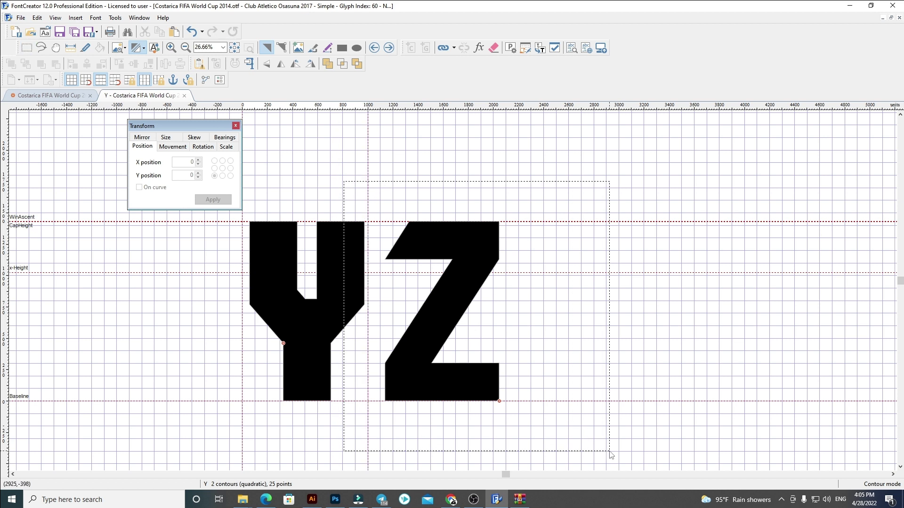
pyautogui.press('Delete')
# Go to the Z glyph, replace its outline with the cut letter Z, and place it at X position 60.
pyautogui.click(389, 47)
pyautogui.hotkey('ctrl', 'a')
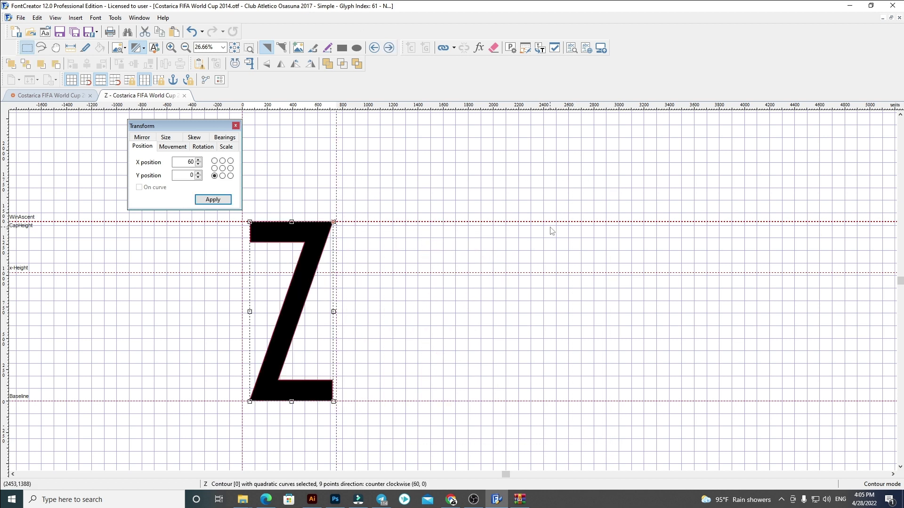
pyautogui.press('Delete')
pyautogui.hotkey('ctrl', 'v')
pyautogui.write('60')
pyautogui.press('Return')
pyautogui.click(706, 230)
# Widen the Z glyph's advance width to about 1000 units and close the glyph editor.
pyautogui.scroll(1, 358, 215)
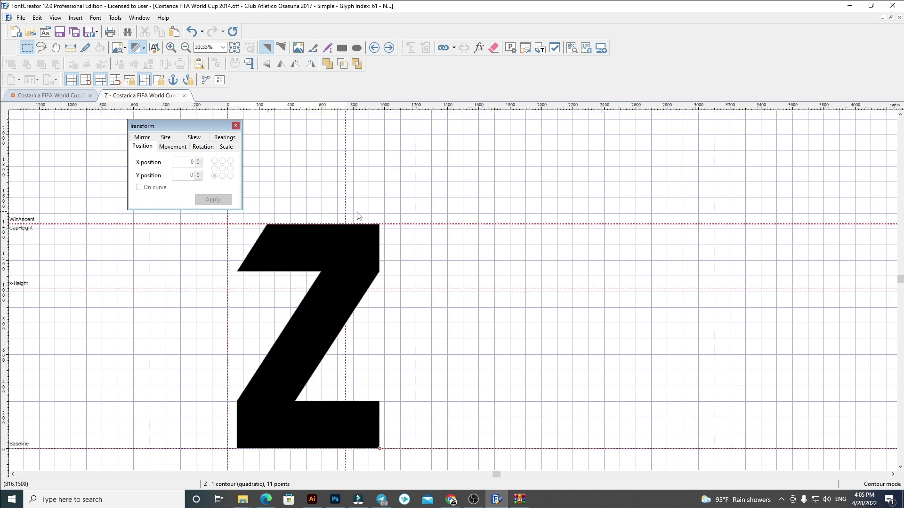
pyautogui.moveTo(348, 216); pyautogui.dragTo(384, 211)
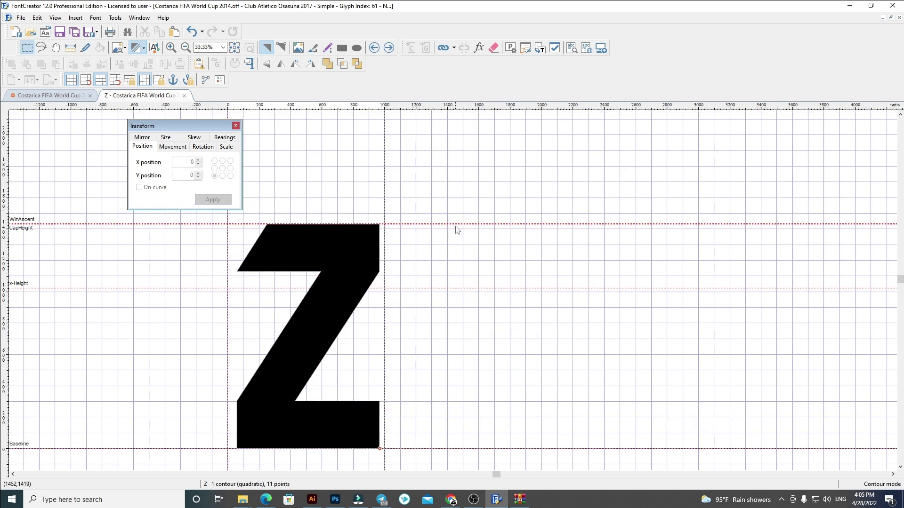
pyautogui.scroll(-2, 351, 178)
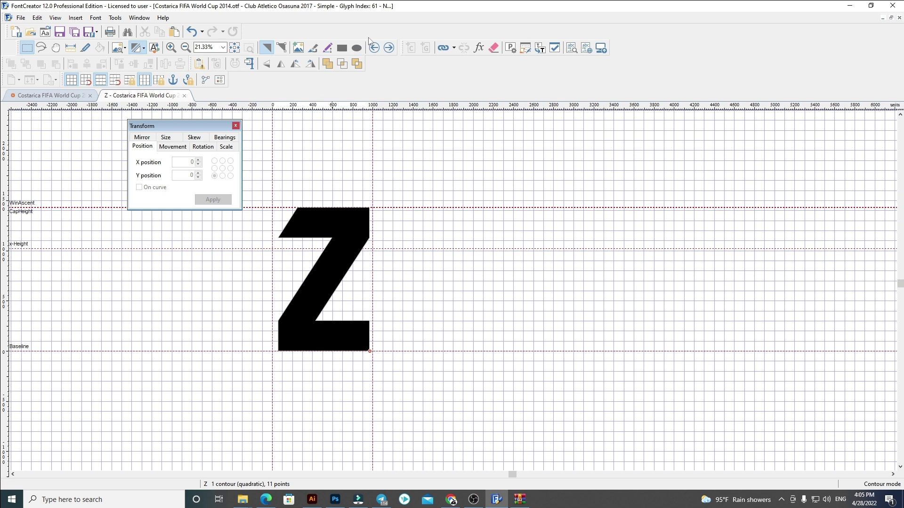
pyautogui.click(184, 96)
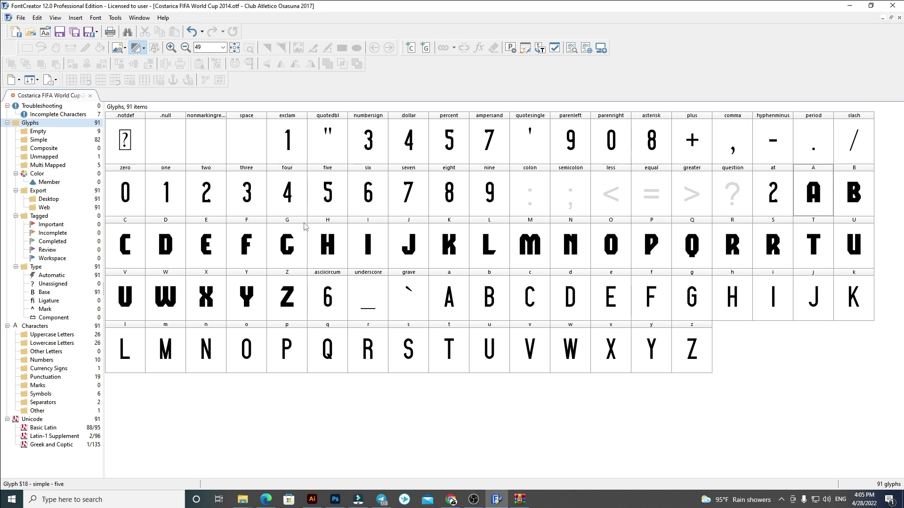
# Open the zero glyph from the glyph overview and delete its outline.
pyautogui.doubleClick(118, 194)
pyautogui.scroll(5, 537, 144)
pyautogui.moveTo(485, 149); pyautogui.dragTo(532, 309)
pyautogui.hotkey('ctrl', 'a')
pyautogui.press('Delete')
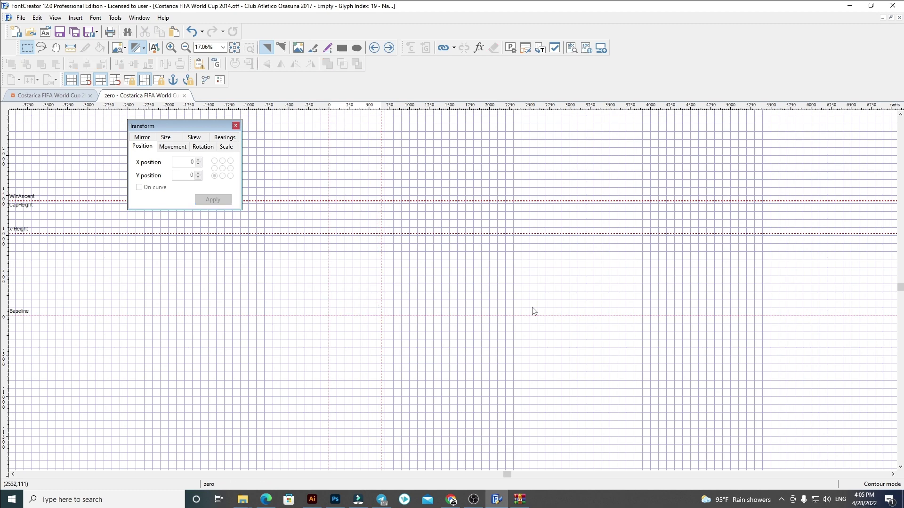
# Switch to Illustrator and copy the row of digits 0 to 9.
pyautogui.click(312, 499)
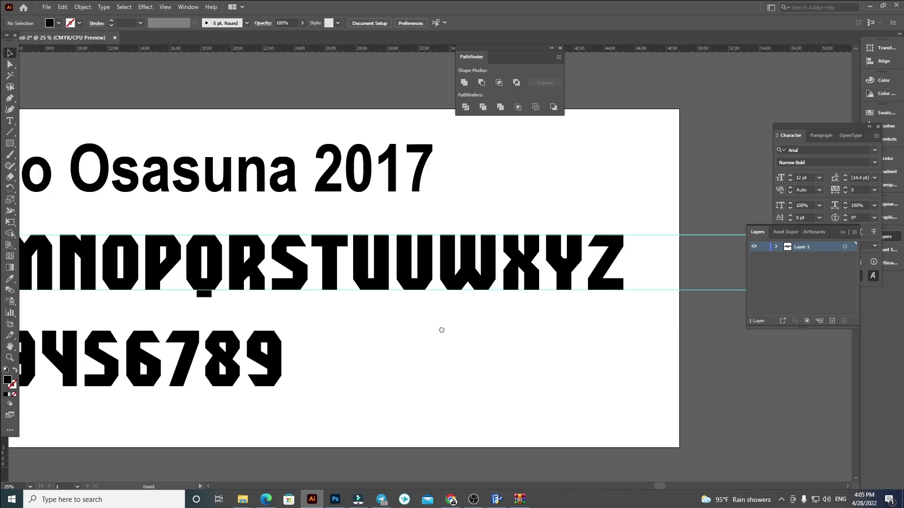
pyautogui.moveTo(480, 336); pyautogui.dragTo(145, 248)
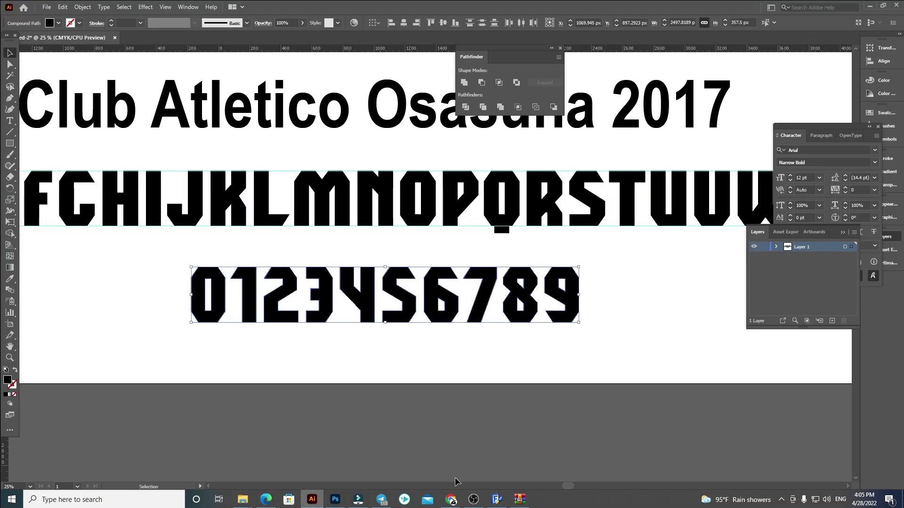
pyautogui.click(499, 461)
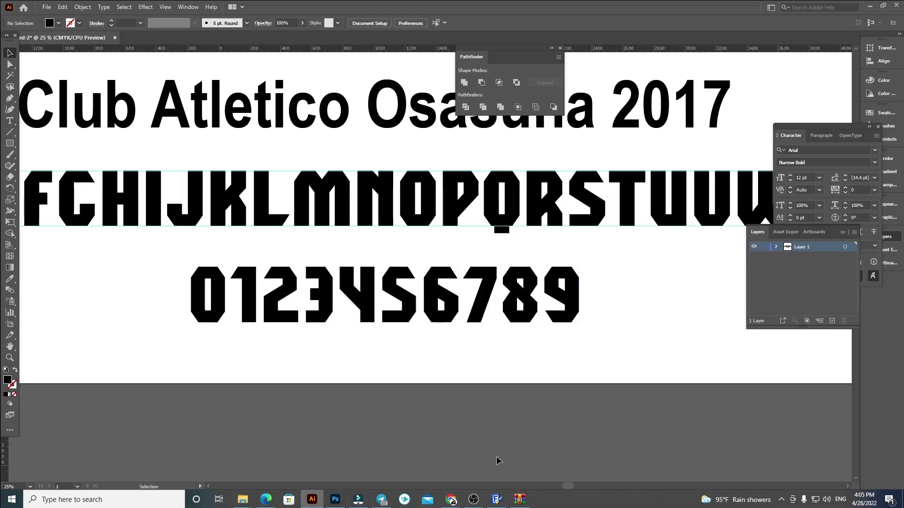
# Switch back to FontCreator, paste the digit row into the zero glyph, and set its Y position to 0 and X position to 60.
pyautogui.click(493, 497)
pyautogui.hotkey('ctrl', 'v')
pyautogui.moveTo(177, 175); pyautogui.dragTo(649, 235)
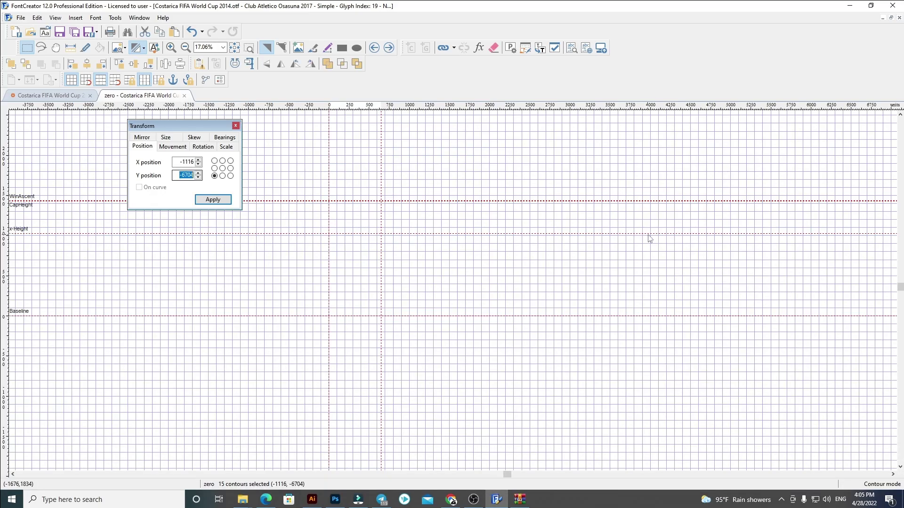
pyautogui.press('Return')
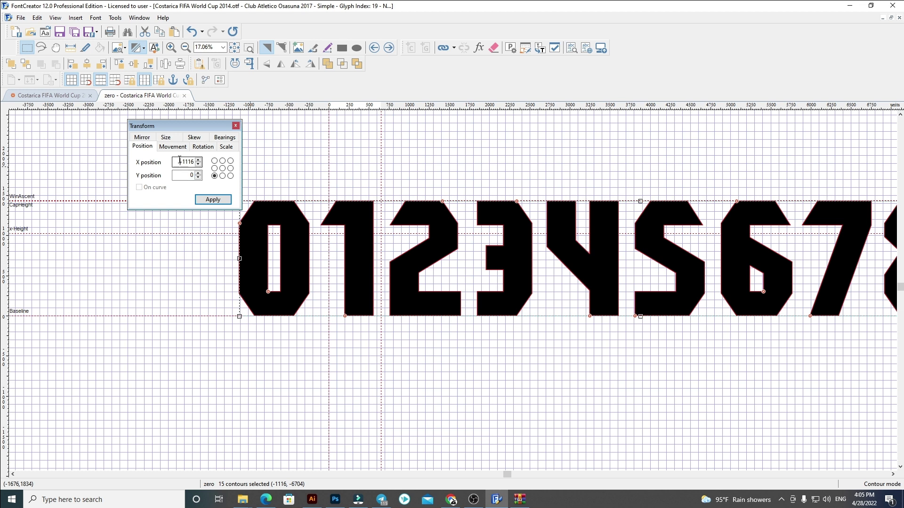
pyautogui.write('60')
pyautogui.press('Return')
# Widen the zero glyph's advance width to about 970 units and cut digits 1 to 9 out of it.
pyautogui.click(539, 353)
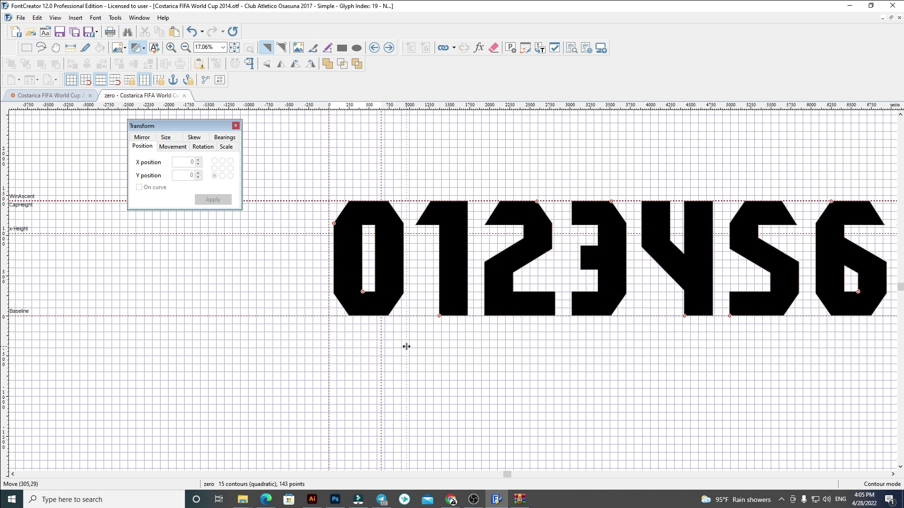
pyautogui.moveTo(407, 347); pyautogui.dragTo(407, 346)
pyautogui.scroll(-2, 375, 332)
pyautogui.moveTo(321, 225); pyautogui.dragTo(259, 217)
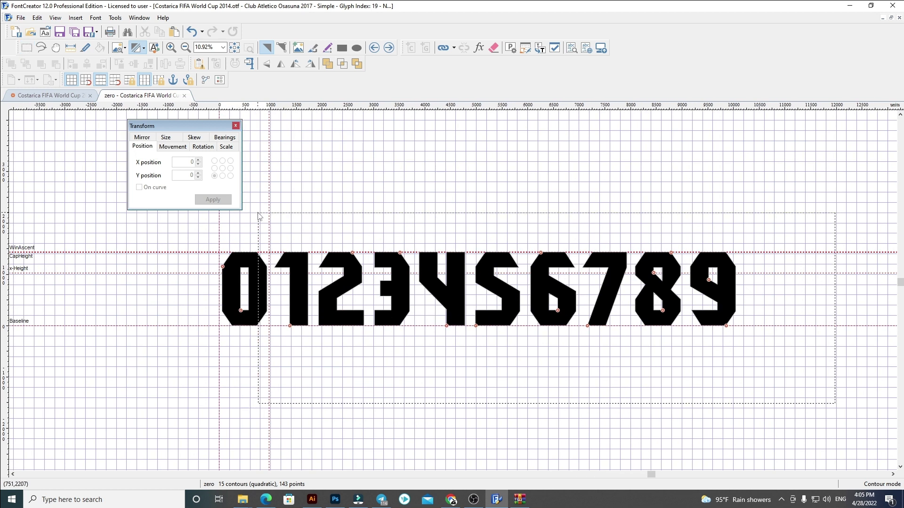
pyautogui.press('Delete')
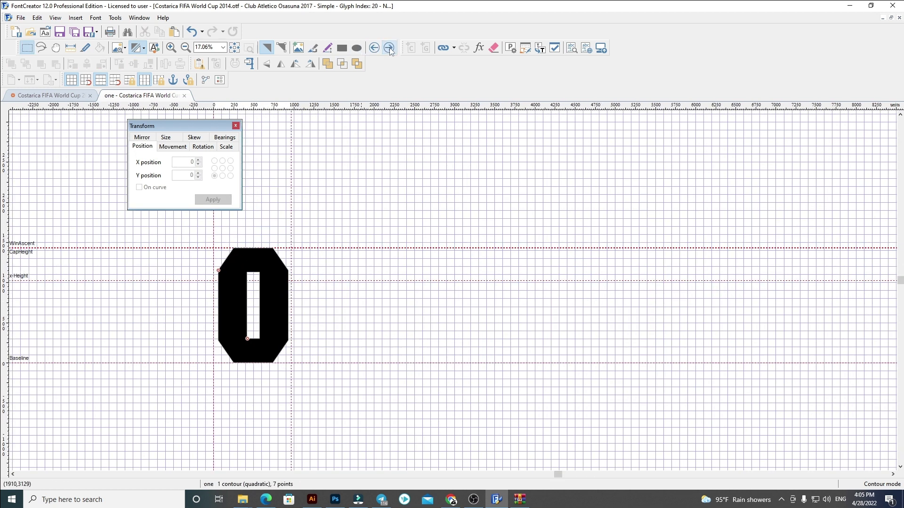
# Go to the one glyph, replace its outline with the cut digits 1 to 9, and place them at X position 60.
pyautogui.click(389, 47)
pyautogui.hotkey('ctrl', 'a')
pyautogui.press('Delete')
pyautogui.hotkey('ctrl', 'v')
pyautogui.doubleClick(188, 162)
pyautogui.write('60')
pyautogui.press('Return')
# Set the one glyph's advance width to about 730 units and cut digits 2 to 9 out of it.
pyautogui.click(458, 150)
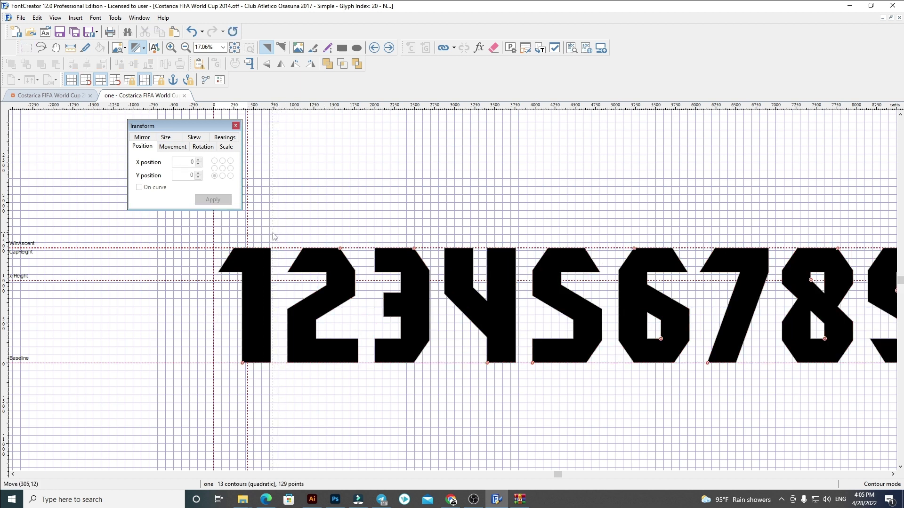
pyautogui.scroll(-3, 229, 252)
pyautogui.moveTo(687, 374); pyautogui.dragTo(245, 227)
pyautogui.press('Delete')
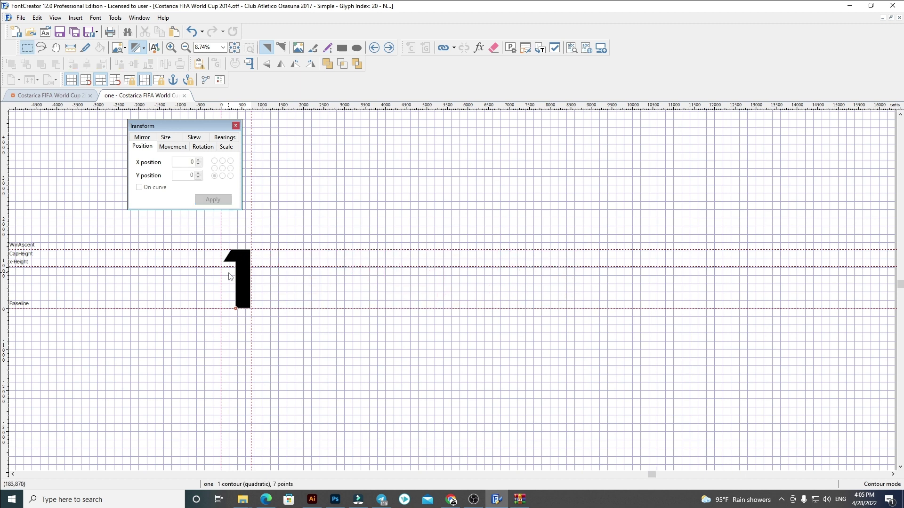
# Go to the two glyph, replace its outline with the cut digits 2 to 9, and place them at X position 60.
pyautogui.click(391, 50)
pyautogui.press('Delete')
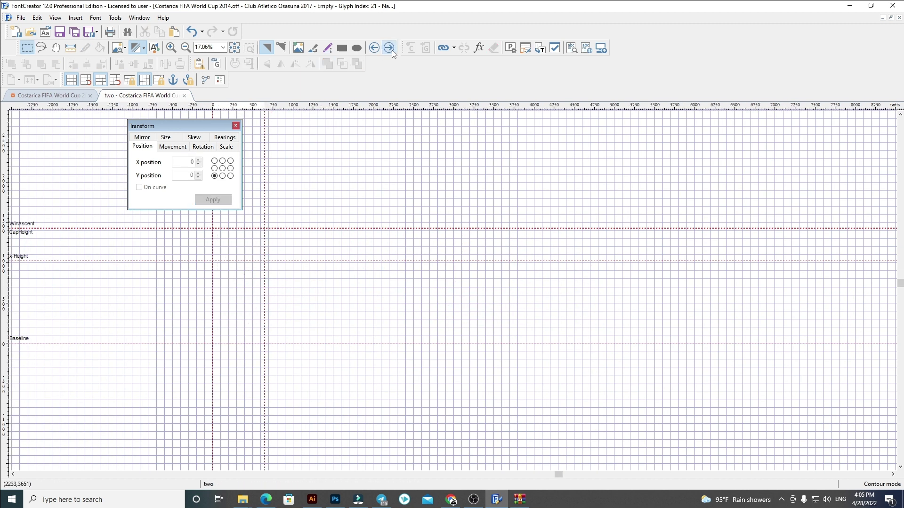
pyautogui.hotkey('ctrl', 'v')
pyautogui.doubleClick(183, 163)
pyautogui.write('0')
pyautogui.press('Return')
# Widen the two glyph's advance width to about 950 units and cut digits 3 to 9 out of it.
pyautogui.click(387, 211)
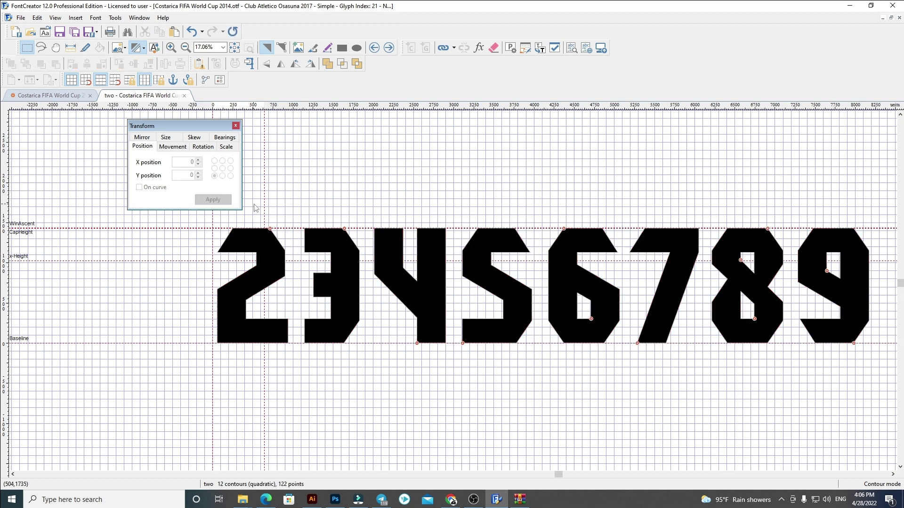
pyautogui.moveTo(264, 202); pyautogui.dragTo(289, 200)
pyautogui.scroll(-2, 289, 200)
pyautogui.moveTo(766, 350); pyautogui.dragTo(281, 160)
pyautogui.press('Delete')
pyautogui.scroll(3, 278, 218)
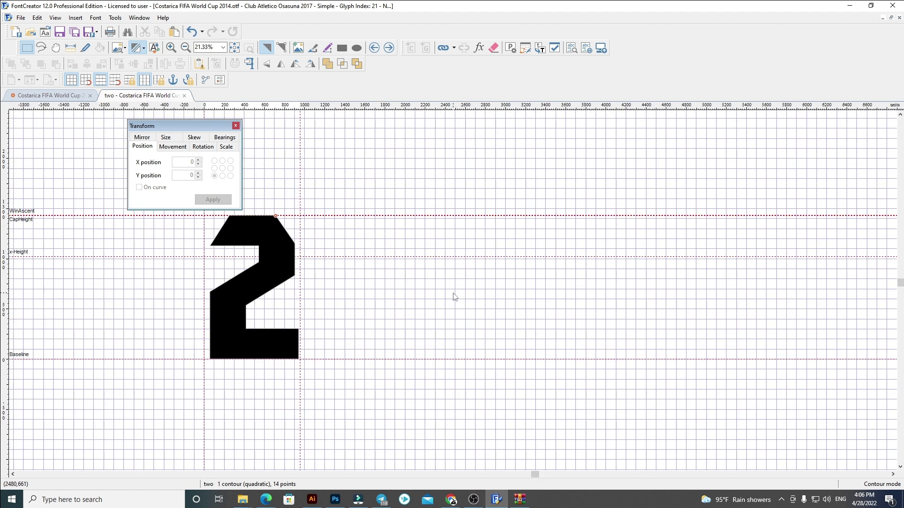
# Go to the three glyph, replace its outline with the cut digits 3 to 9, and place them at X position 60.
pyautogui.click(388, 48)
pyautogui.hotkey('ctrl', 'a')
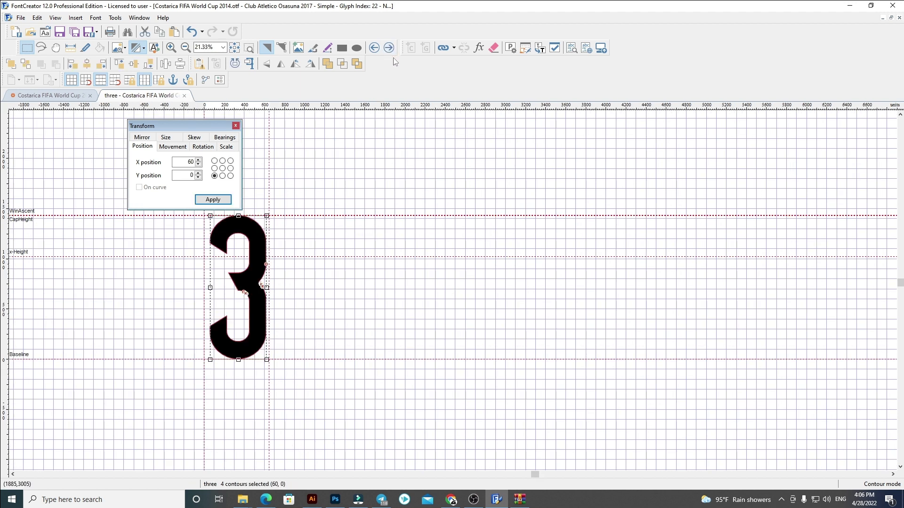
pyautogui.press('Delete')
pyautogui.hotkey('ctrl', 'v')
pyautogui.write('0')
pyautogui.press('Return')
# Cut digits 4 to 9 out of the three glyph, leaving only the digit 3.
pyautogui.click(601, 169)
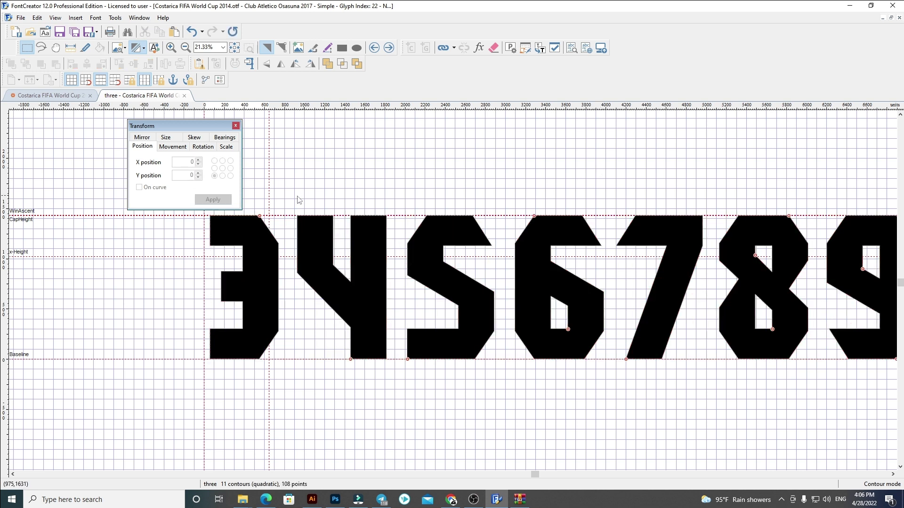
pyautogui.scroll(-3, 283, 196)
pyautogui.moveTo(751, 369); pyautogui.dragTo(266, 186)
pyautogui.press('Delete')
pyautogui.scroll(2, 255, 245)
# Go to the four glyph, replace its outline with the cut digits 4 to 9, and place them at X position 60.
pyautogui.click(388, 47)
pyautogui.hotkey('ctrl', 'a')
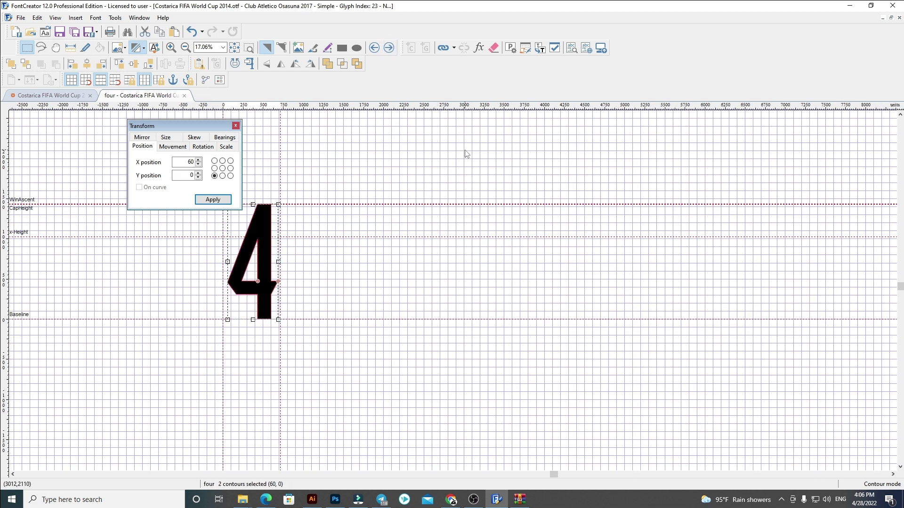
pyautogui.press('Delete')
pyautogui.hotkey('ctrl', 'v')
pyautogui.write('60')
pyautogui.press('Return')
# Widen the four glyph's advance width to about 970 units and cut digits 5 to 9 out of it.
pyautogui.click(428, 165)
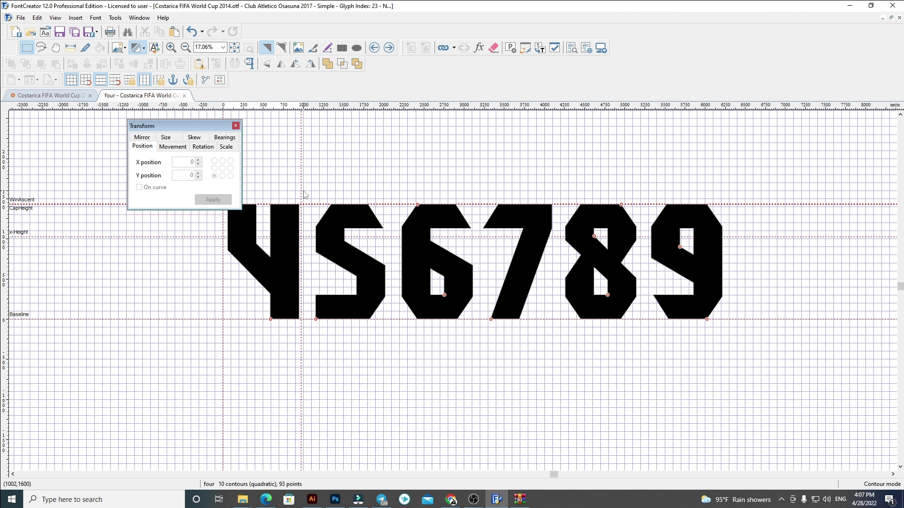
pyautogui.moveTo(865, 377); pyautogui.dragTo(340, 220)
pyautogui.press('Delete')
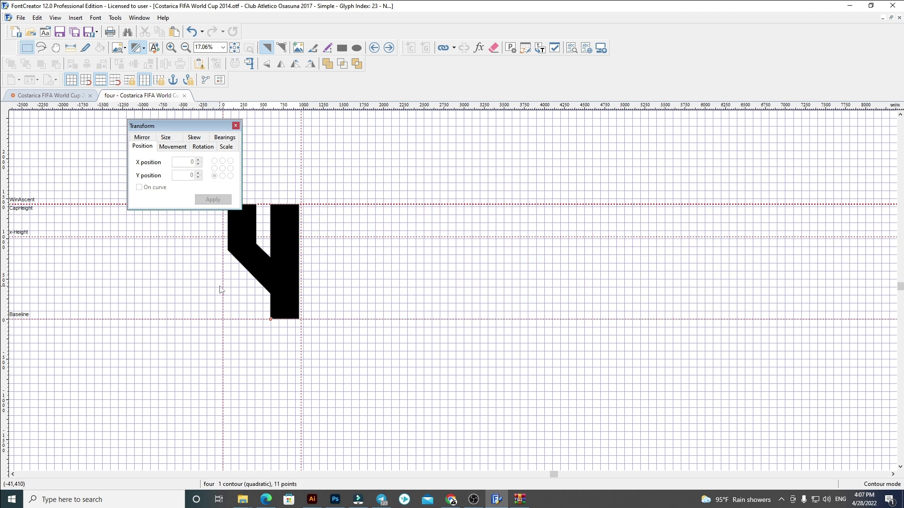
pyautogui.scroll(2, 219, 286)
pyautogui.moveTo(445, 305); pyautogui.dragTo(500, 304)
# Go to the five glyph, replace its outline with the cut digits 5 to 9, and place them at X position 60.
pyautogui.click(389, 48)
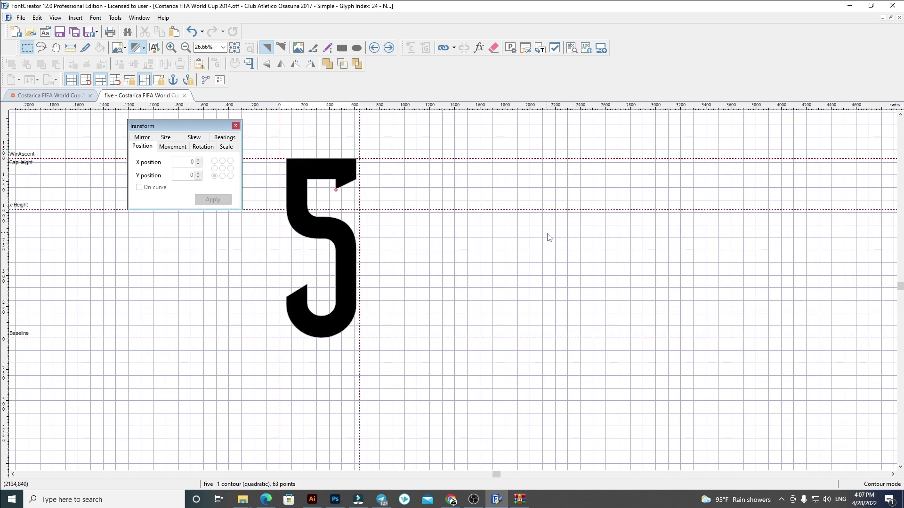
pyautogui.hotkey('ctrl', 'a')
pyautogui.press('Delete')
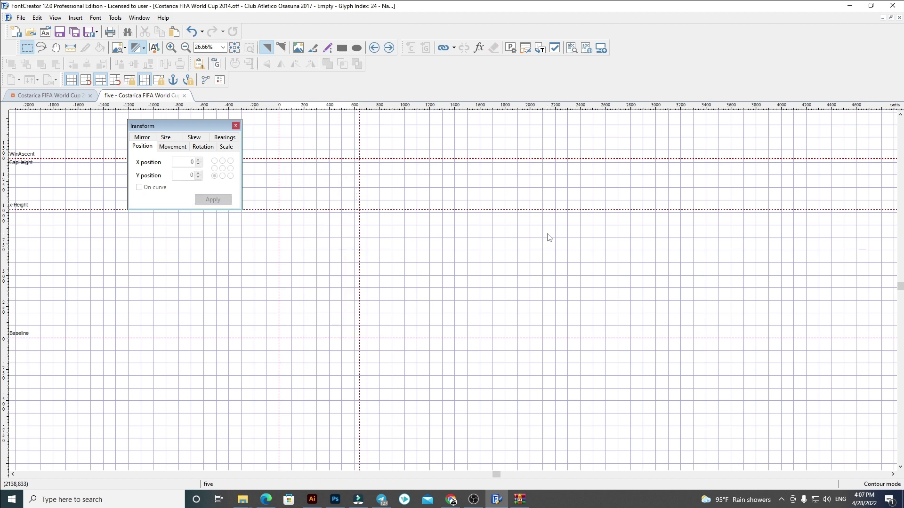
pyautogui.hotkey('ctrl', 'v')
pyautogui.moveTo(195, 162); pyautogui.dragTo(180, 162)
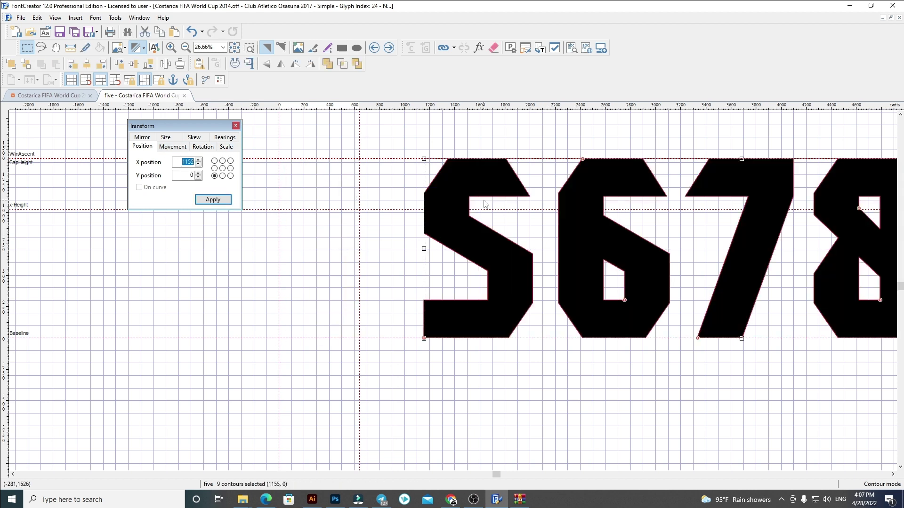
pyautogui.write('0')
pyautogui.press('Return')
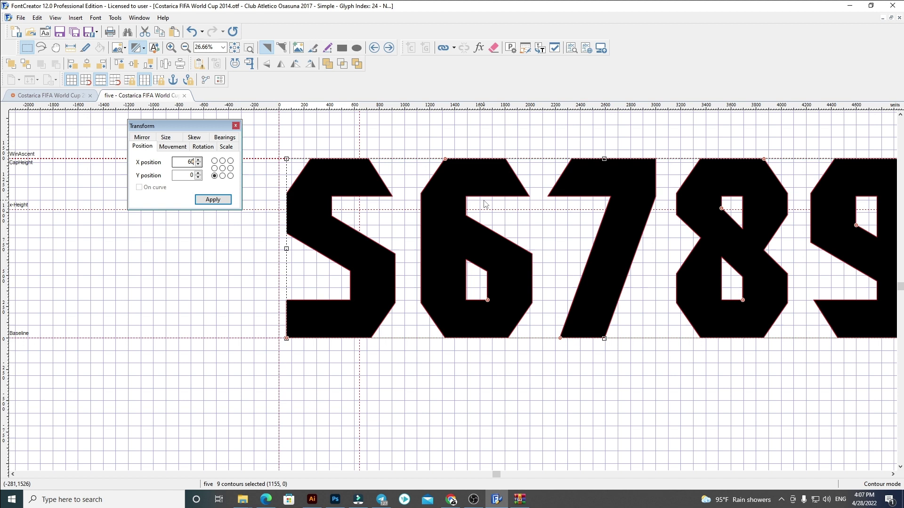
# Widen the five glyph's advance width to about 960 units and cut digits 6 to 9 out of it.
pyautogui.click(367, 145)
pyautogui.moveTo(359, 141); pyautogui.dragTo(399, 145)
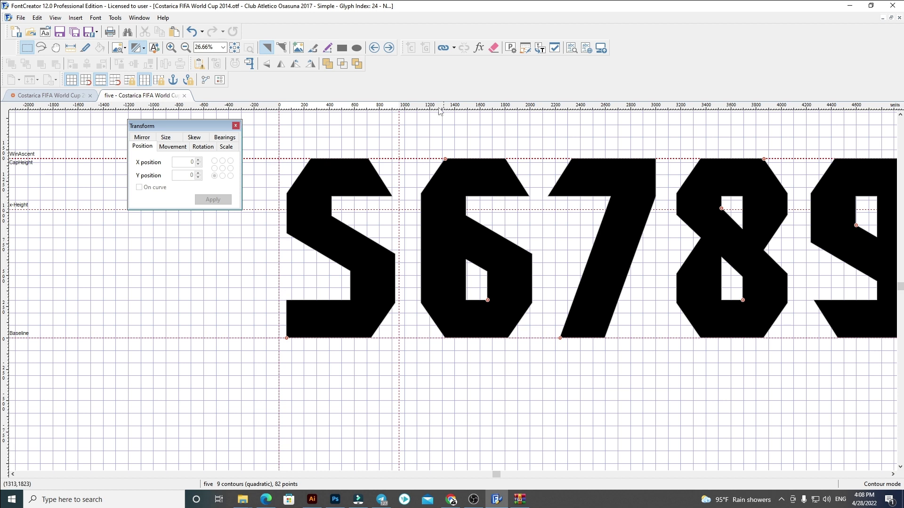
pyautogui.moveTo(491, 147); pyautogui.dragTo(326, 196)
pyautogui.scroll(-2, 332, 191)
pyautogui.moveTo(736, 362); pyautogui.dragTo(269, 168)
pyautogui.press('Delete')
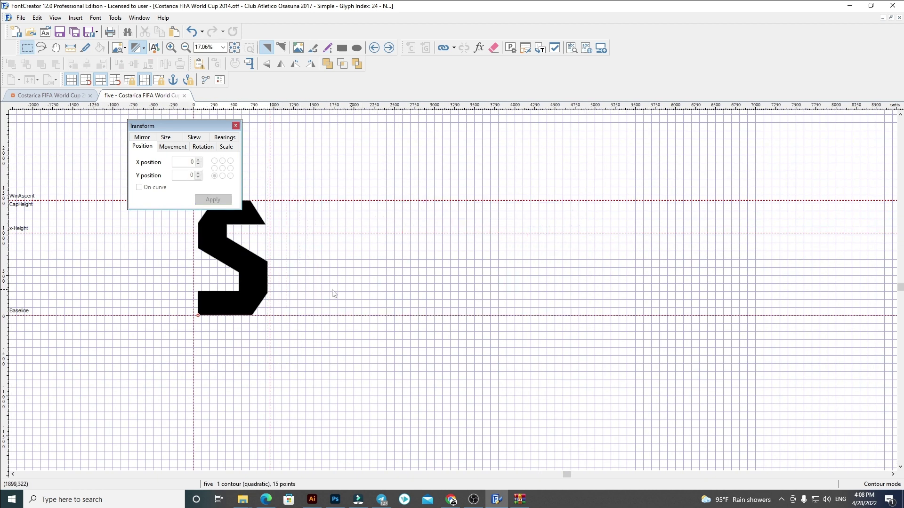
# Go to the six glyph, replace its outline with the cut digits 6 to 9, and place them at X position 60.
pyautogui.click(393, 49)
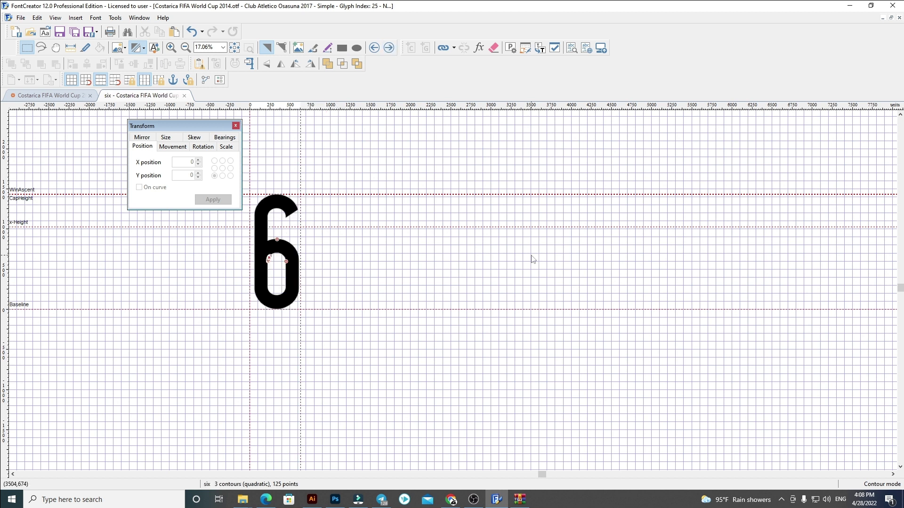
pyautogui.hotkey('ctrl', 'a')
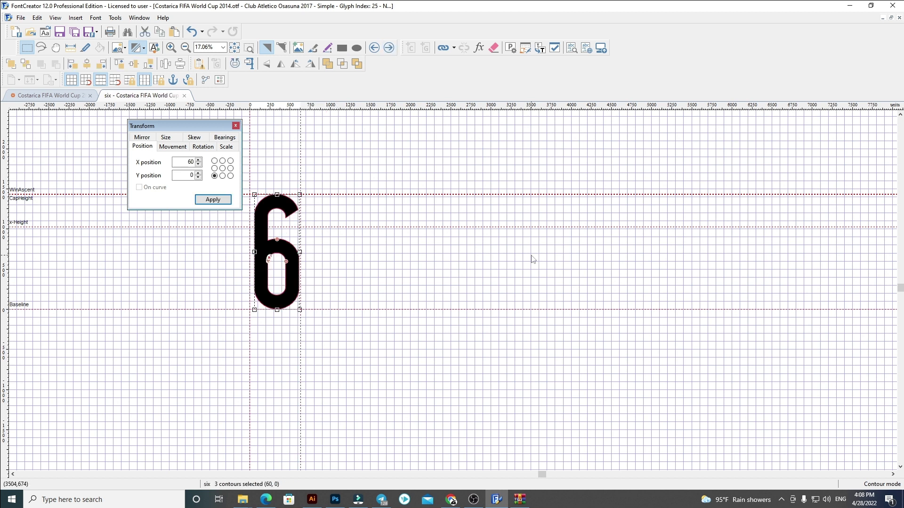
pyautogui.press('Delete')
pyautogui.hotkey('ctrl', 'v')
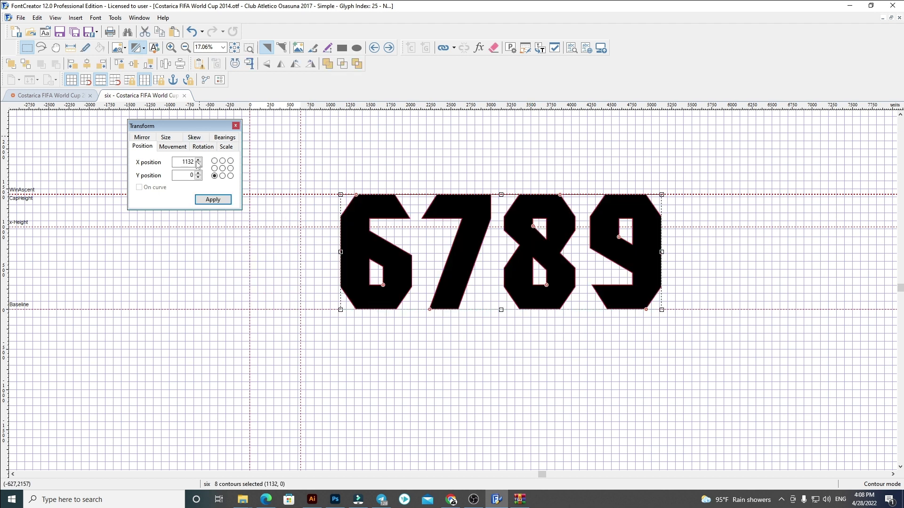
pyautogui.doubleClick(179, 162)
pyautogui.write('60')
pyautogui.press('Return')
# Widen the six glyph's advance width to about 970 units and cut digits 7 to 9 out of it.
pyautogui.click(599, 182)
pyautogui.scroll(2, 295, 168)
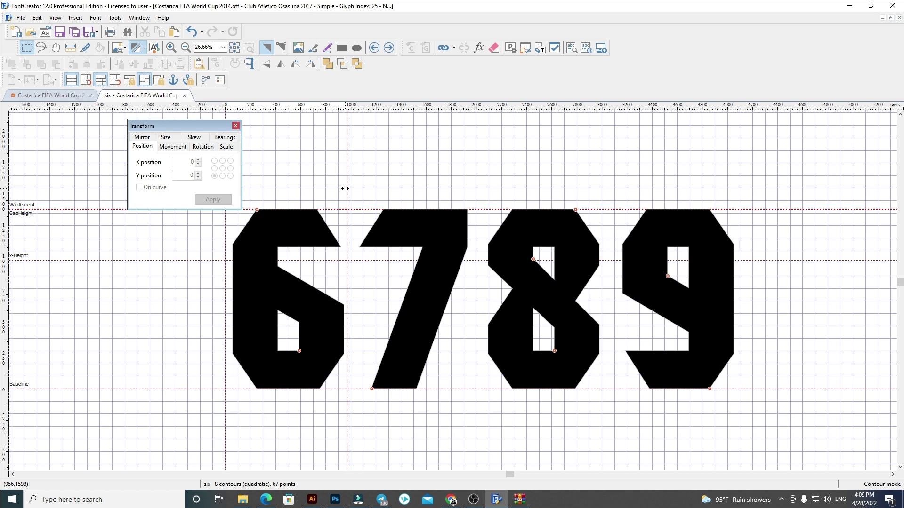
pyautogui.click(321, 223)
pyautogui.moveTo(321, 221); pyautogui.dragTo(311, 185)
pyautogui.press('Delete')
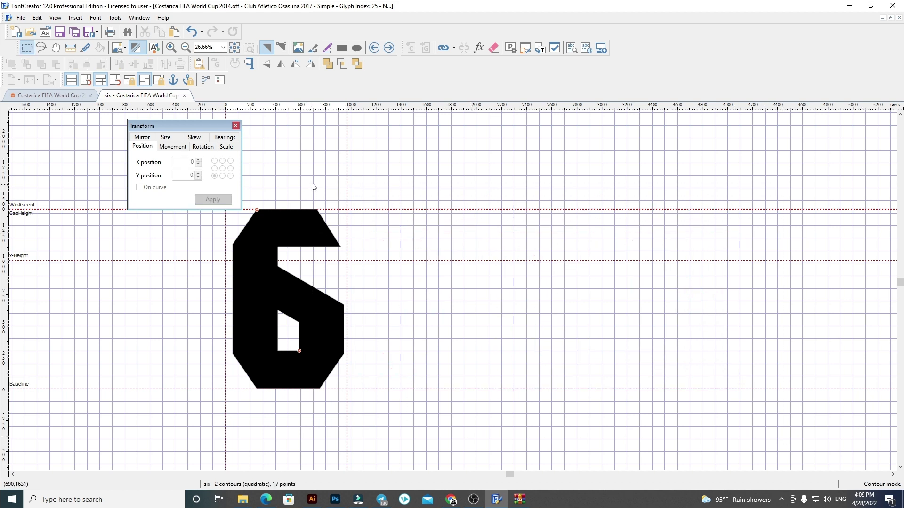
# Go to the seven glyph, replace its outline with the cut digits 7 to 9, and place them at X position 60.
pyautogui.click(388, 48)
pyautogui.hotkey('ctrl', 'a')
pyautogui.press('Delete')
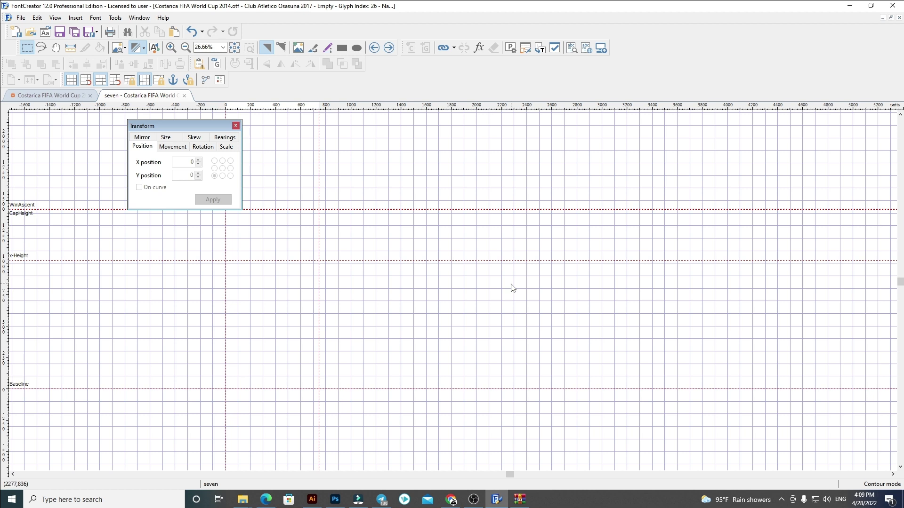
pyautogui.hotkey('ctrl', 'v')
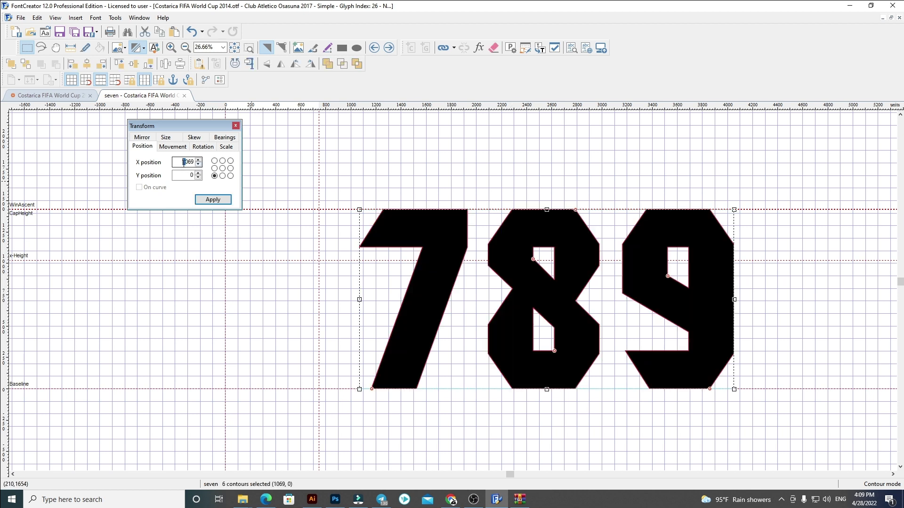
pyautogui.doubleClick(180, 163)
pyautogui.write('60')
pyautogui.press('Return')
# Widen the seven glyph's advance width to about 960 units and cut digits 8 and 9 out of it.
pyautogui.click(464, 190)
pyautogui.moveTo(319, 187); pyautogui.dragTo(697, 417)
pyautogui.press('Delete')
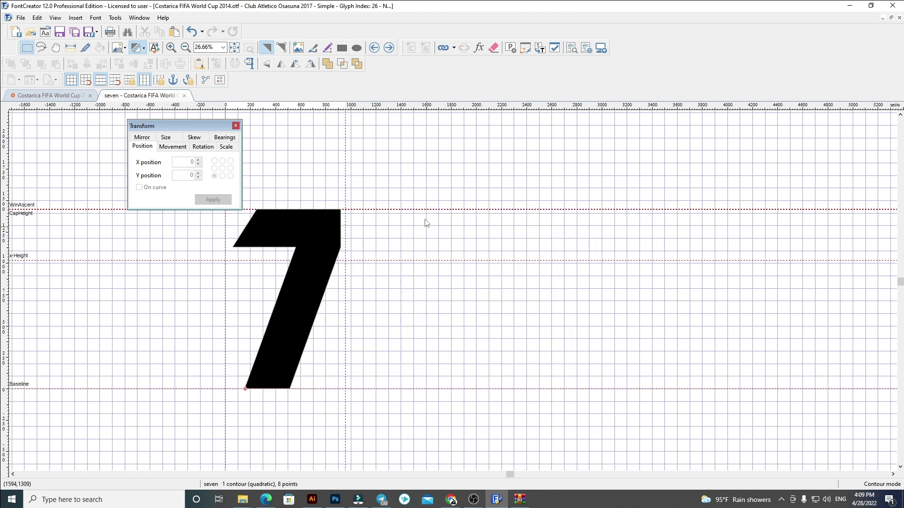
# Go to the eight glyph, replace its outline with the cut digits 8 and 9, and place them at X position 60.
pyautogui.click(375, 48)
pyautogui.click(389, 47)
pyautogui.click(389, 48)
pyautogui.hotkey('ctrl', 'a')
pyautogui.press('Delete')
pyautogui.hotkey('ctrl', 'v')
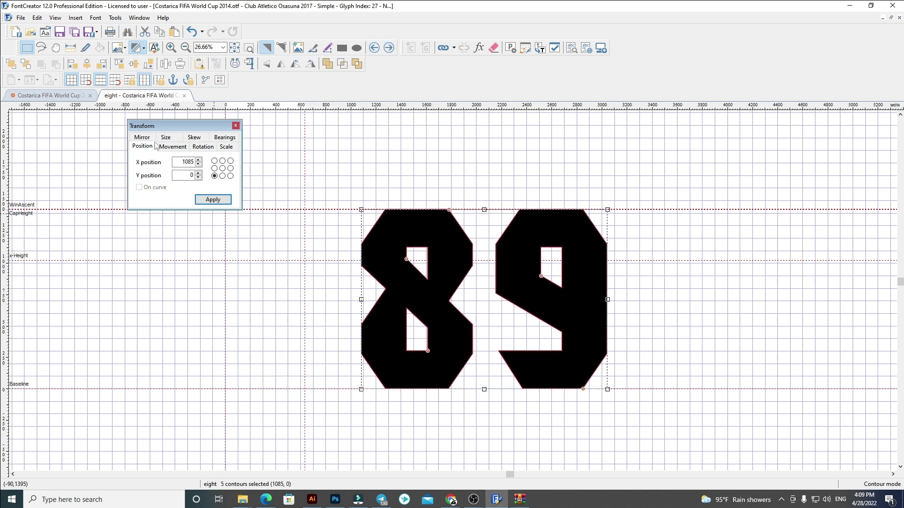
pyautogui.moveTo(182, 162); pyautogui.dragTo(558, 214)
pyautogui.write('60')
pyautogui.press('Return')
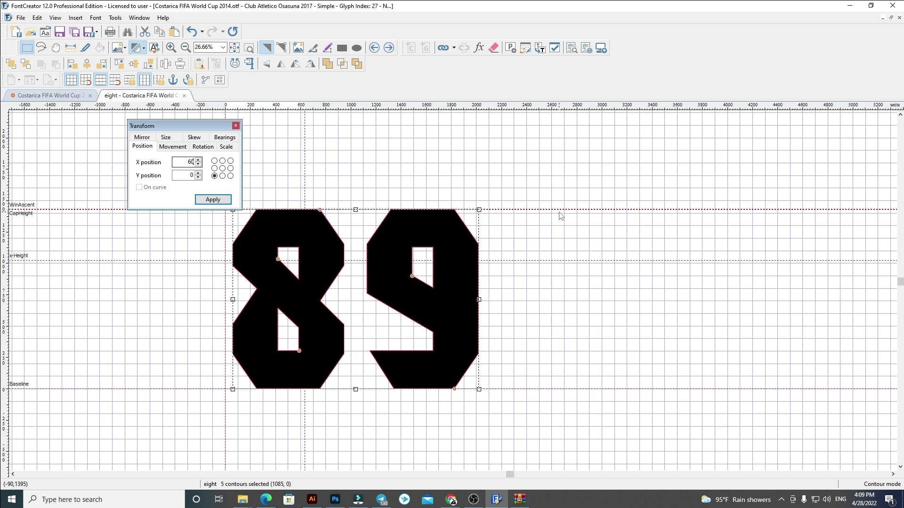
# Widen the eight glyph's advance width to fit the digit 8 and cut the digit 9 out of it.
pyautogui.click(306, 189)
pyautogui.moveTo(304, 187); pyautogui.dragTo(577, 426)
pyautogui.press('Delete')
# Go to the nine glyph, replace its outline with the cut digit 9, and place it at X position 60.
pyautogui.click(389, 48)
pyautogui.hotkey('ctrl', 'a')
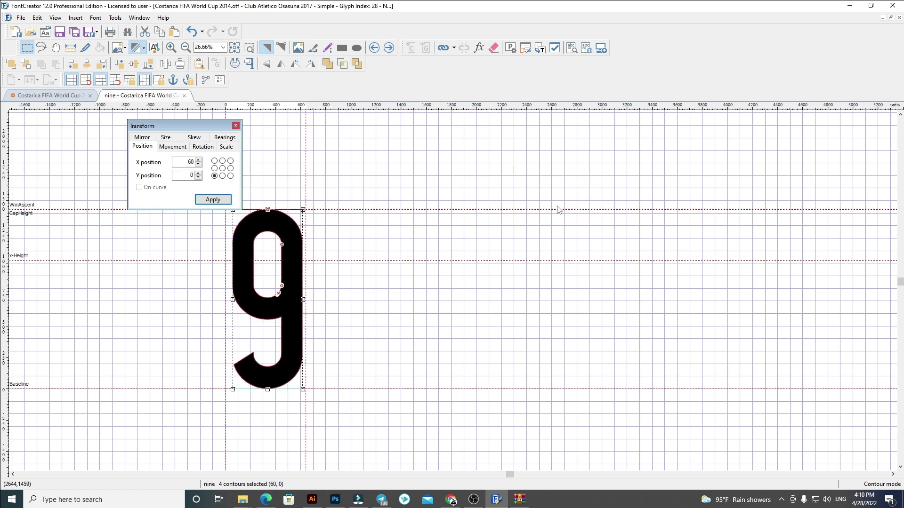
pyautogui.press('Delete')
pyautogui.hotkey('ctrl', 'v')
pyautogui.doubleClick(186, 162)
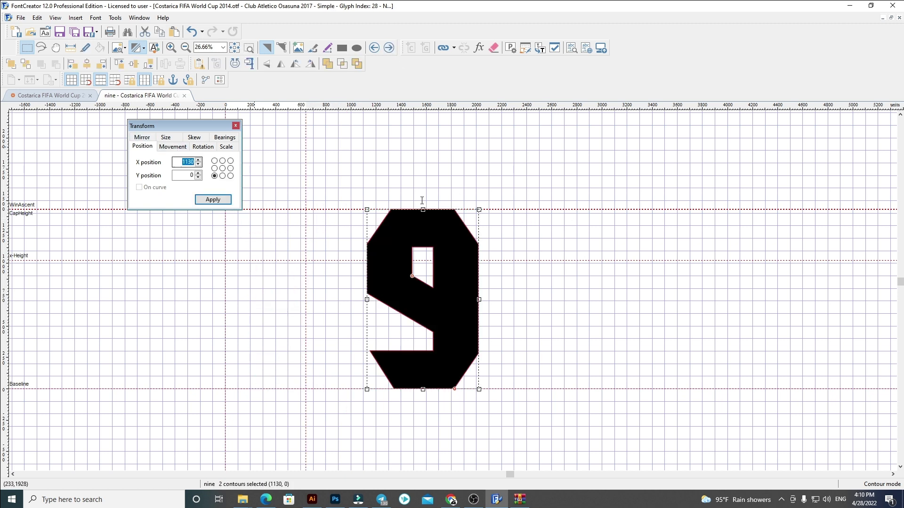
pyautogui.write('60')
pyautogui.press('Return')
# Widen the nine glyph's advance width to about 970 units and go to the colon glyph.
pyautogui.click(610, 215)
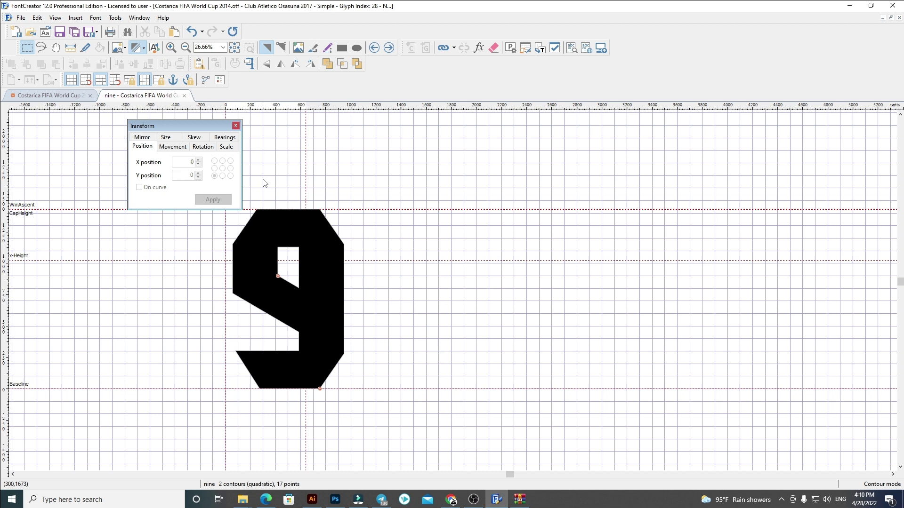
pyautogui.moveTo(305, 189); pyautogui.dragTo(347, 192)
pyautogui.click(389, 47)
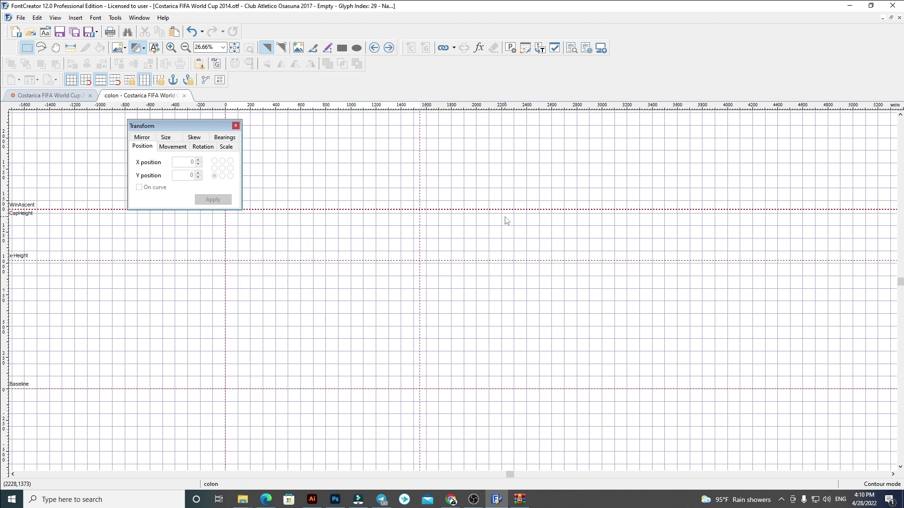
# Close the colon glyph and copy the uppercase A to Z glyphs onto the lowercase a to z glyphs.
pyautogui.click(184, 95)
pyautogui.click(584, 371)
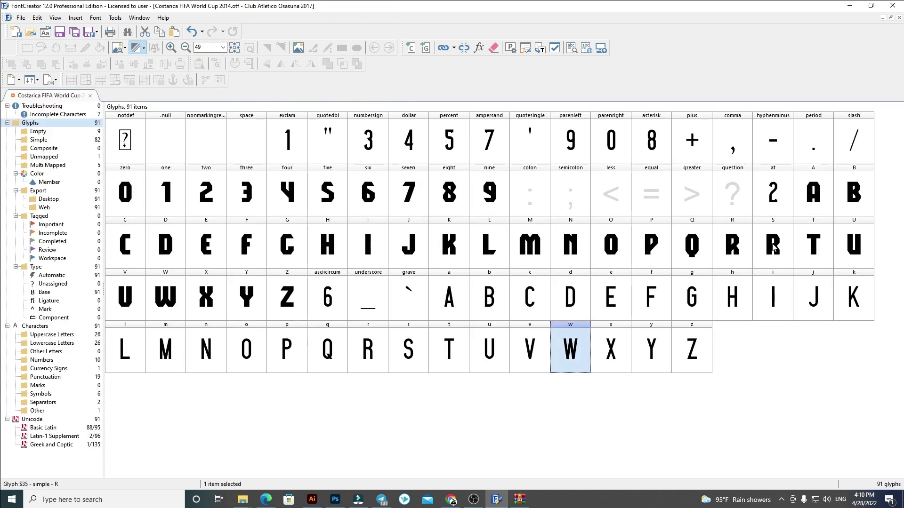
pyautogui.click(816, 199)
pyautogui.keyDown('shift'); pyautogui.click(288, 306); pyautogui.keyUp('shift')
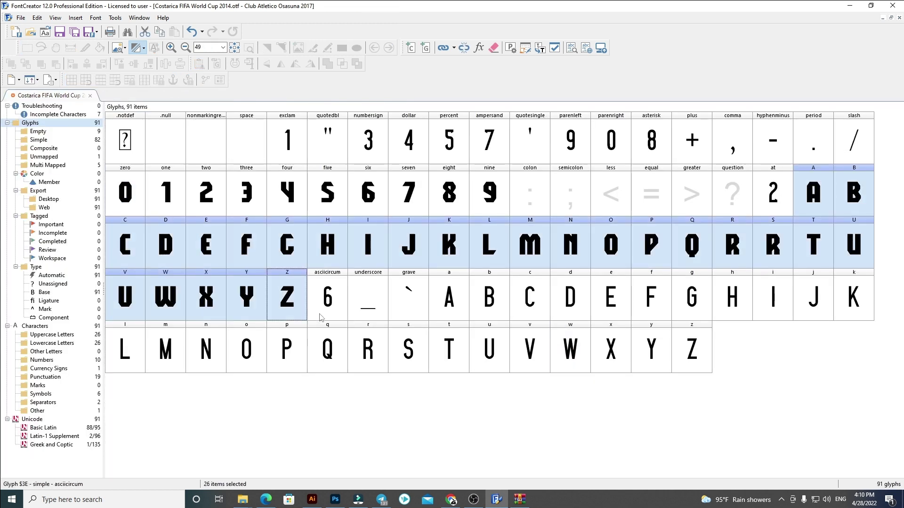
pyautogui.click(442, 306)
pyautogui.keyDown('shift'); pyautogui.click(697, 368); pyautogui.keyUp('shift')
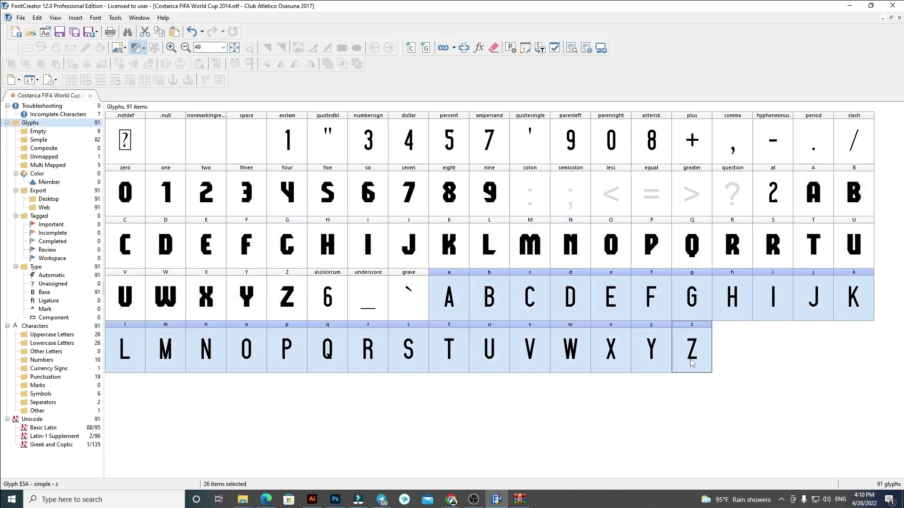
pyautogui.hotkey('ctrl', 'v')
pyautogui.click(626, 393)
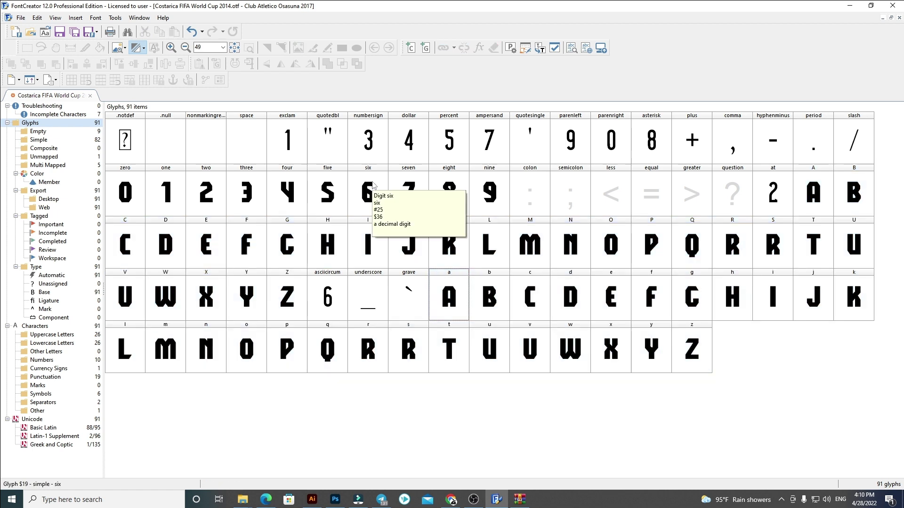
pyautogui.click(372, 189)
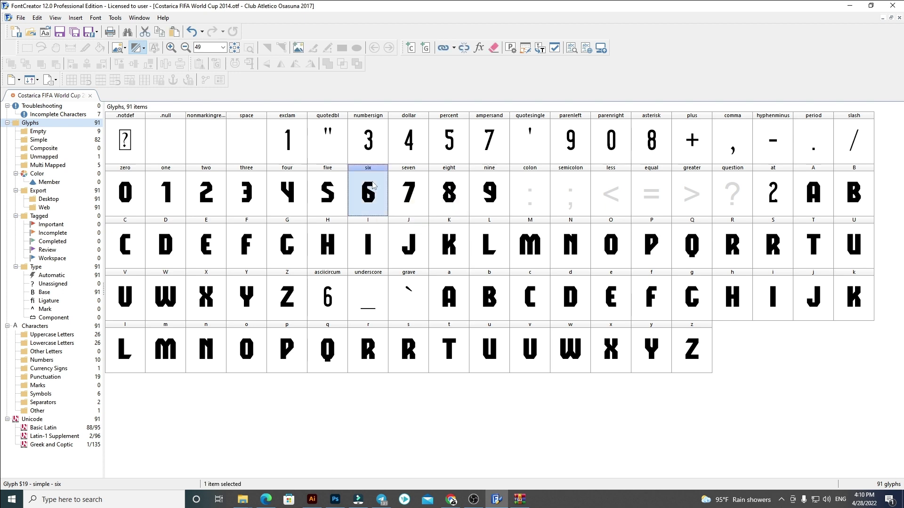
pyautogui.click(448, 195)
pyautogui.click(549, 303)
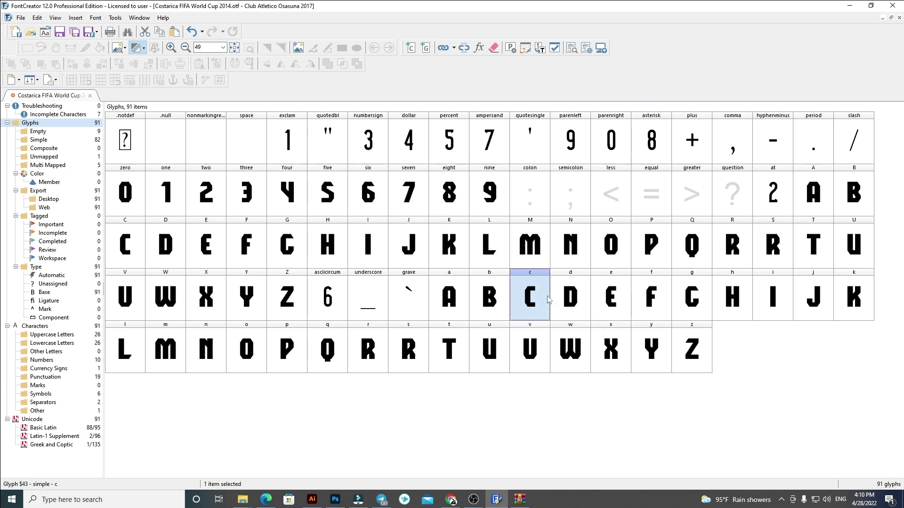
pyautogui.click(572, 262)
pyautogui.click(743, 345)
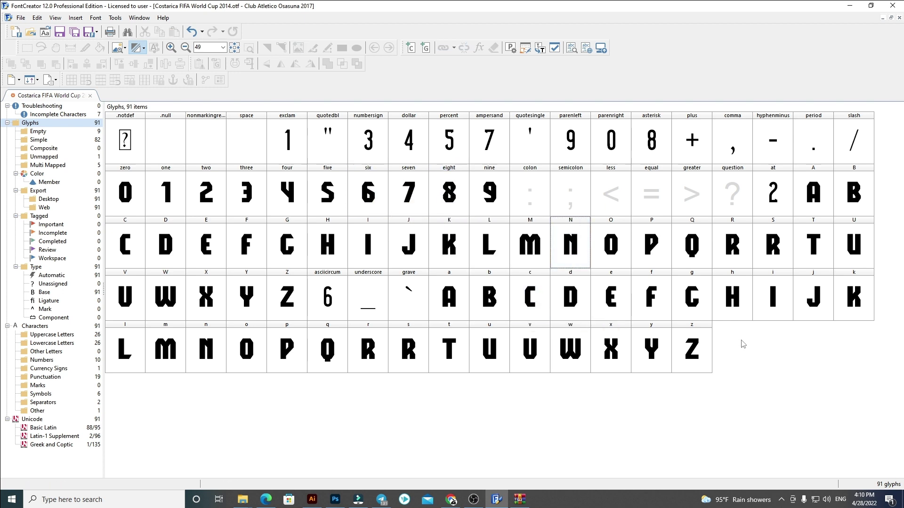
# Copy the zero glyph onto parenright, the one glyph onto exclam, and the two glyph onto at.
pyautogui.click(133, 195)
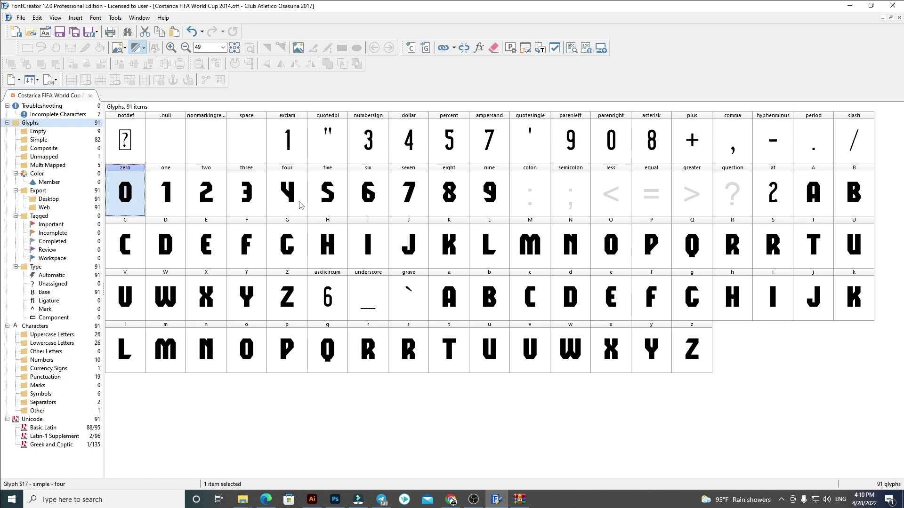
pyautogui.click(621, 136)
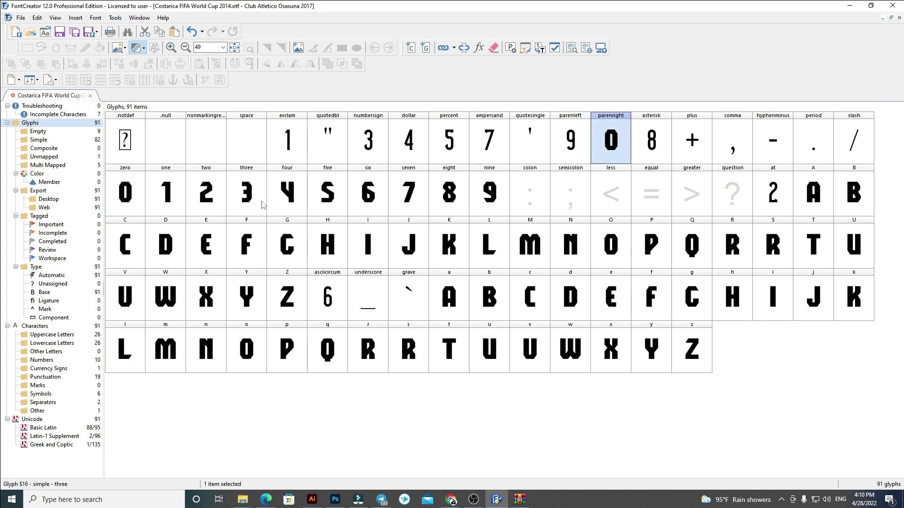
pyautogui.click(155, 200)
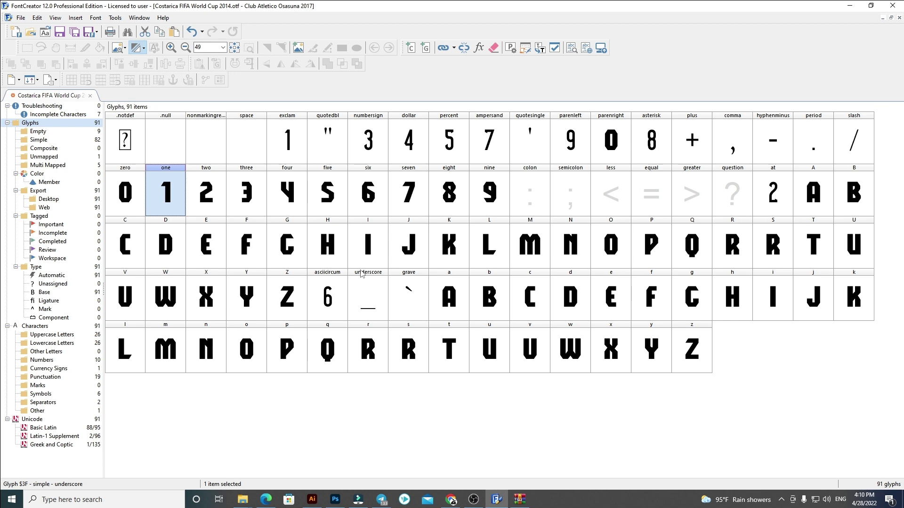
pyautogui.click(287, 146)
pyautogui.hotkey('ctrl', 'v')
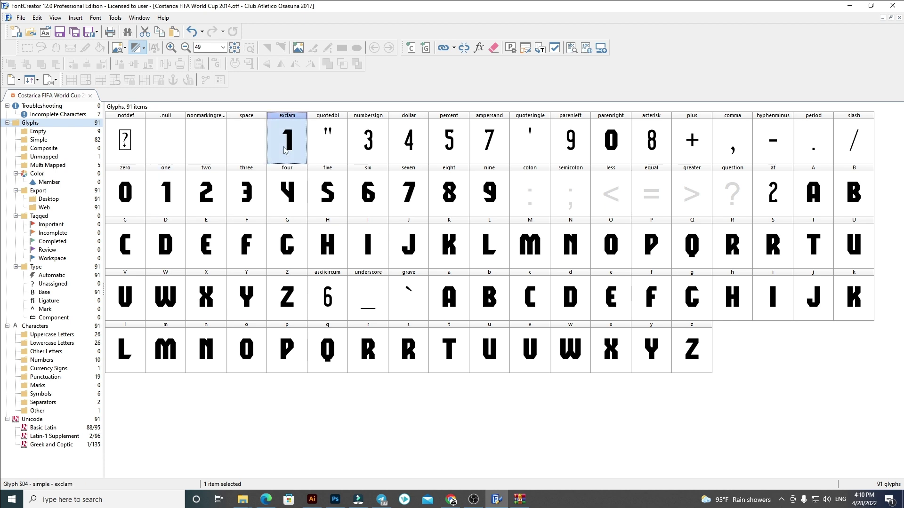
pyautogui.click(221, 197)
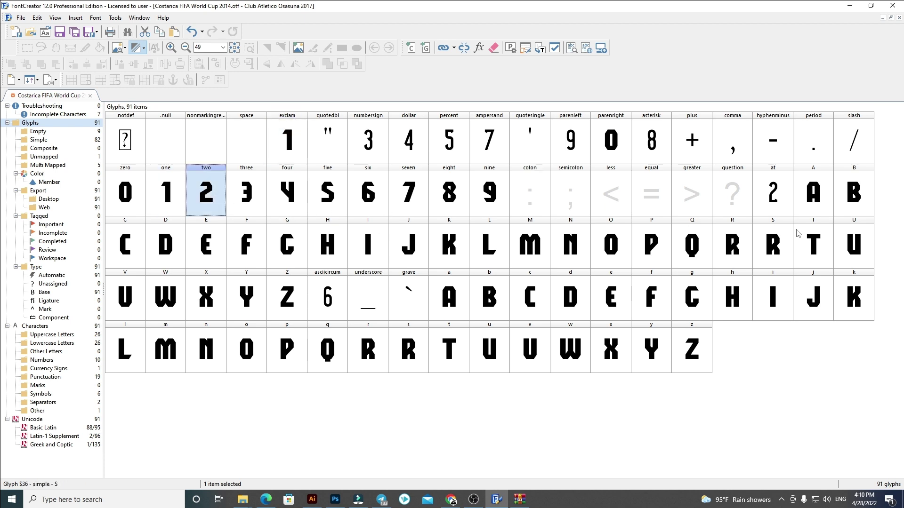
pyautogui.click(772, 202)
pyautogui.hotkey('ctrl', 'v')
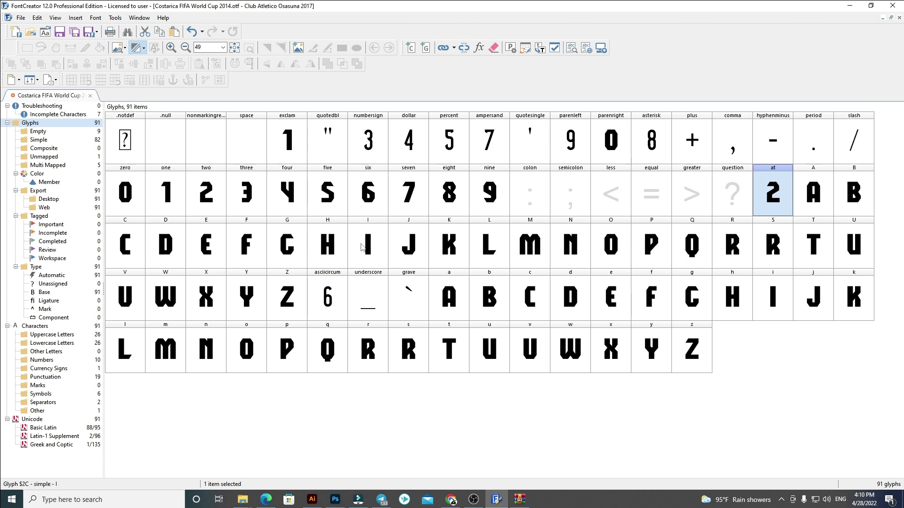
# Copy the three, four and five glyphs together onto numbersign, dollar and percent.
pyautogui.click(257, 200)
pyautogui.keyDown('shift'); pyautogui.click(340, 205); pyautogui.keyUp('shift')
pyautogui.click(360, 143)
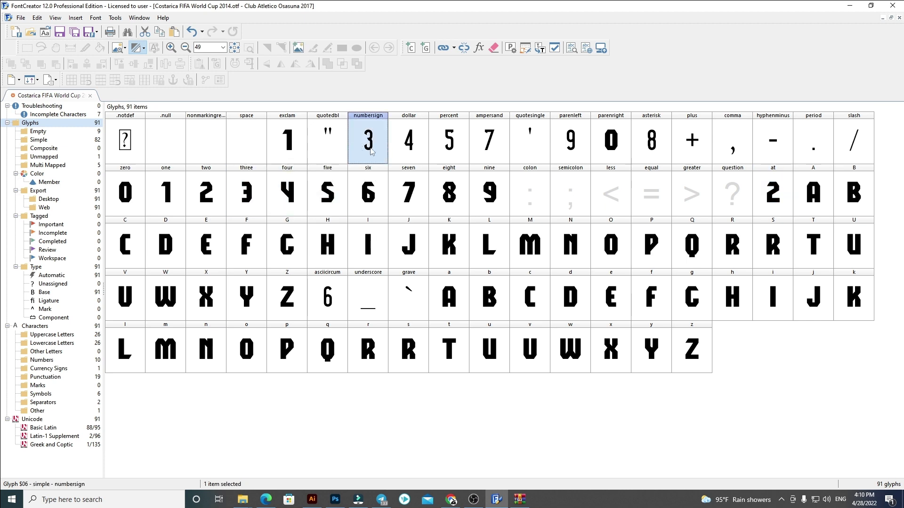
pyautogui.keyDown('shift'); pyautogui.click(436, 150); pyautogui.keyUp('shift')
pyautogui.hotkey('ctrl', 'v')
# Copy the seven glyph onto ampersand, the eight glyph onto asterisk, and the nine glyph onto parenleft.
pyautogui.click(415, 197)
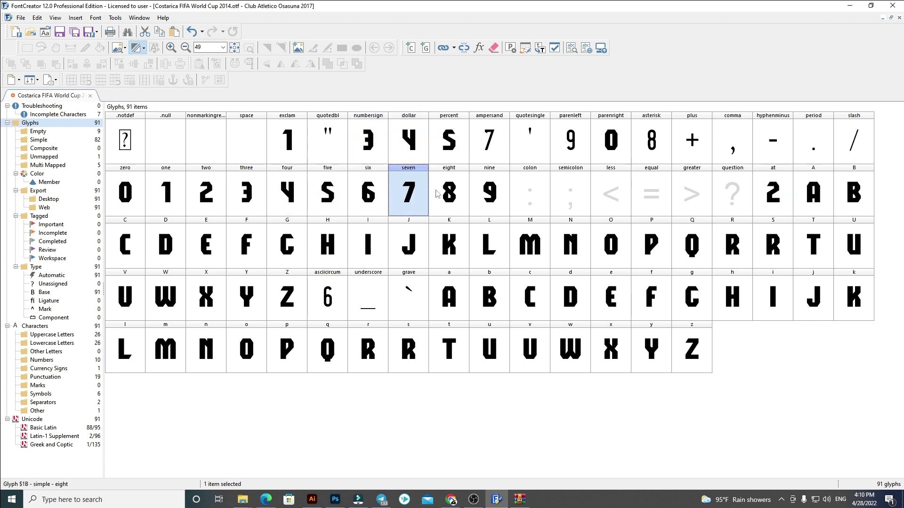
pyautogui.click(501, 150)
pyautogui.hotkey('ctrl', 'v')
pyautogui.click(459, 193)
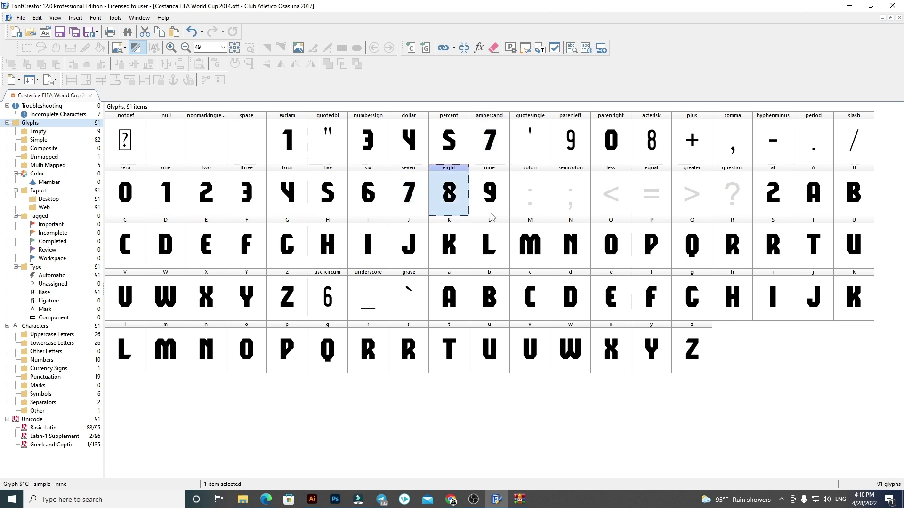
pyautogui.click(653, 154)
pyautogui.hotkey('ctrl', 'v')
pyautogui.click(502, 200)
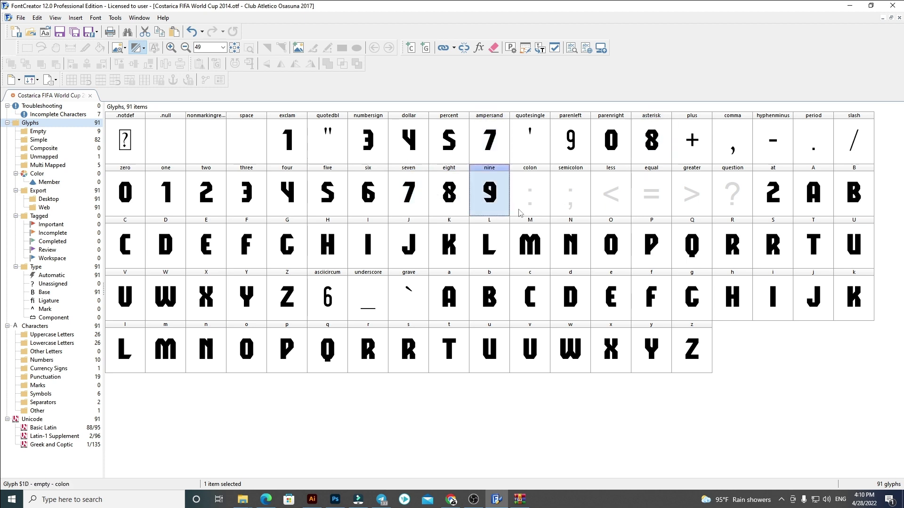
pyautogui.click(579, 143)
pyautogui.hotkey('ctrl', 'v')
# Copy the six glyph onto the asciicircum glyph.
pyautogui.click(583, 314)
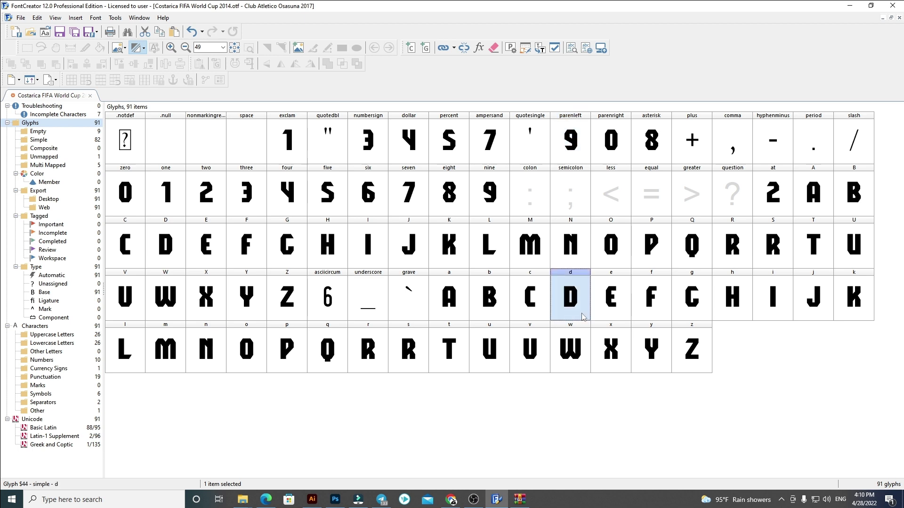
pyautogui.click(365, 198)
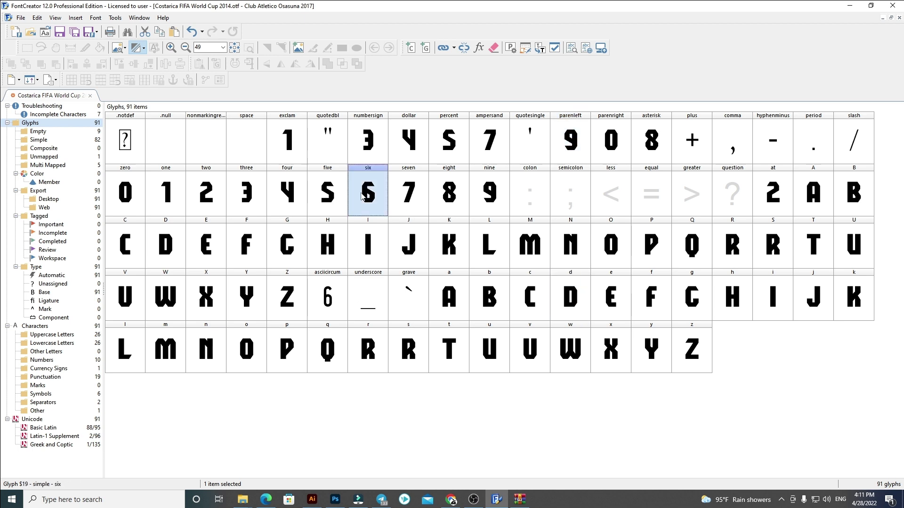
pyautogui.click(330, 298)
pyautogui.hotkey('ctrl', 'v')
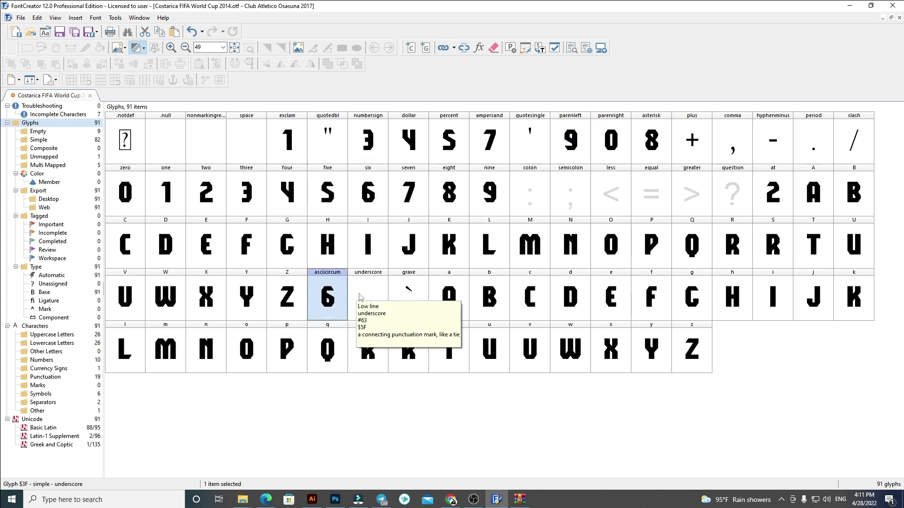
pyautogui.click(424, 398)
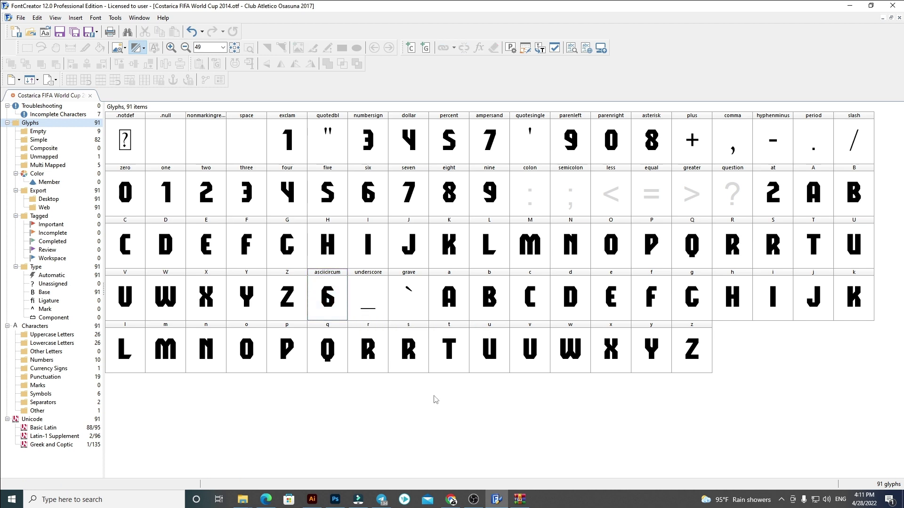
# Open the uppercase S glyph and delete the wrong R outline from it.
pyautogui.click(407, 339)
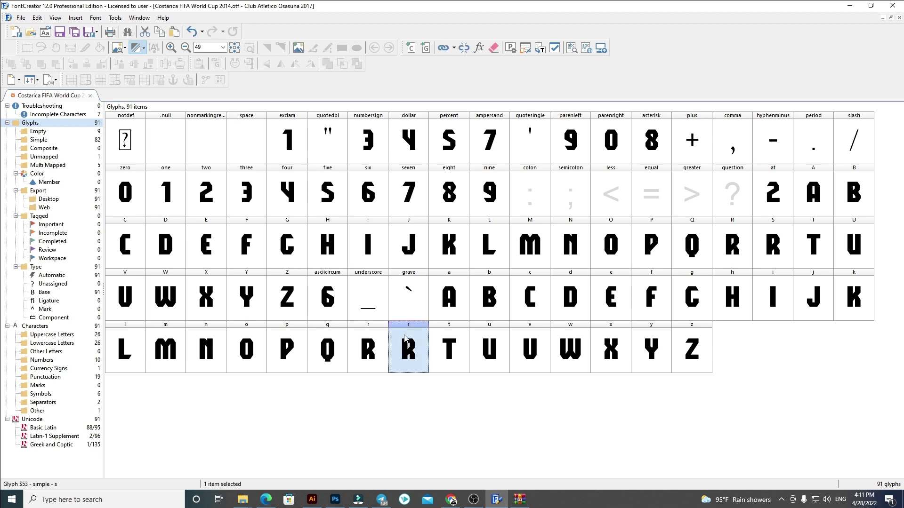
pyautogui.click(731, 244)
pyautogui.doubleClick(772, 243)
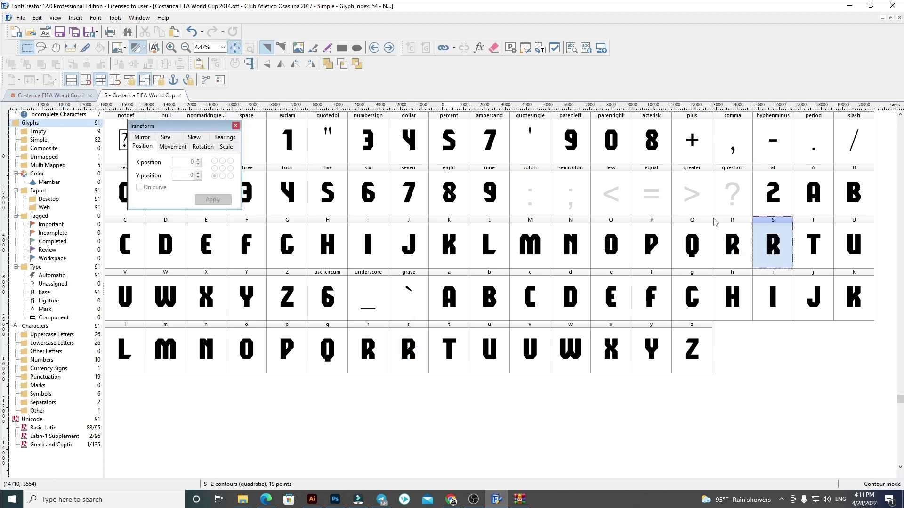
pyautogui.moveTo(560, 199); pyautogui.dragTo(551, 257)
pyautogui.hotkey('ctrl', 'a')
pyautogui.press('Delete')
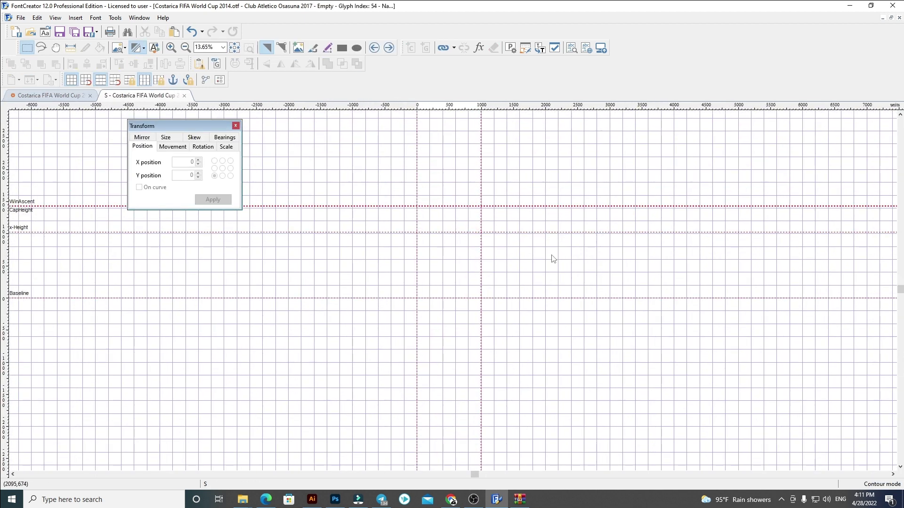
# Copy the letter S from the alphabet row in Illustrator and paste it into the empty S glyph in FontCreator.
pyautogui.click(316, 499)
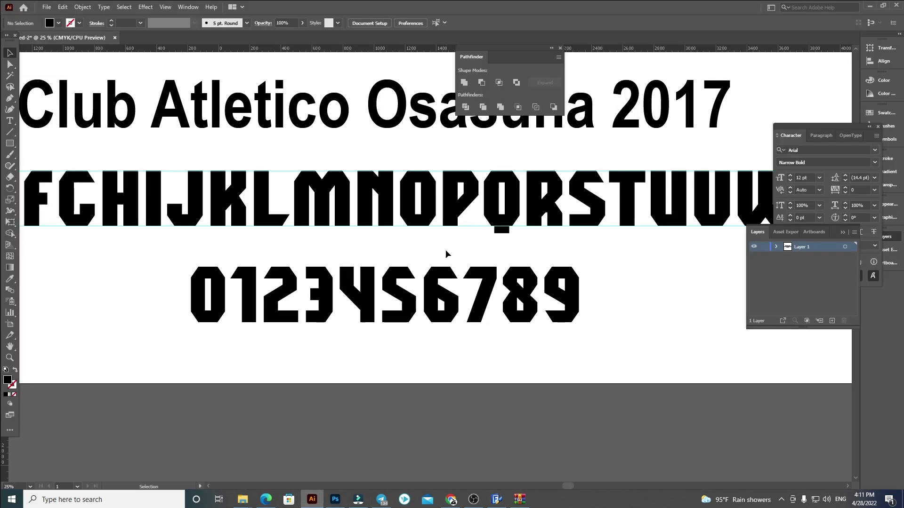
pyautogui.moveTo(593, 199); pyautogui.dragTo(377, 214)
pyautogui.click(379, 212)
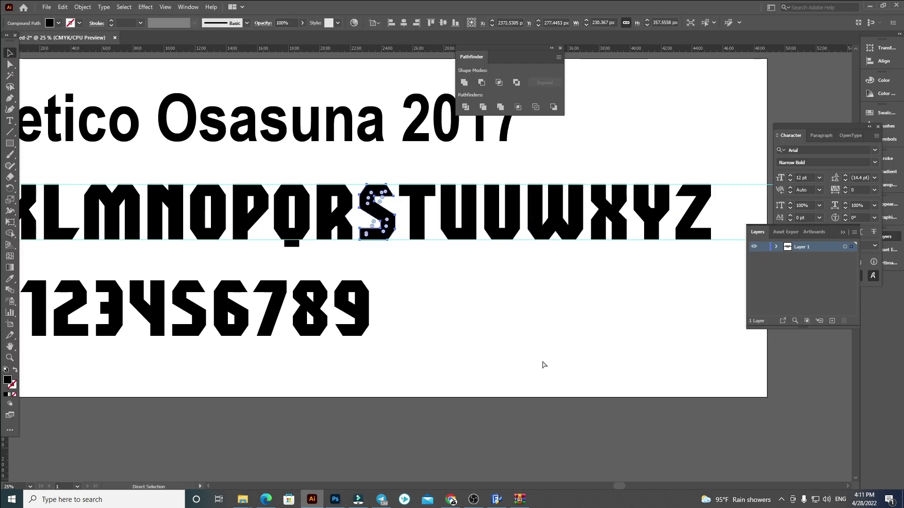
pyautogui.click(503, 497)
pyautogui.hotkey('ctrl', 'v')
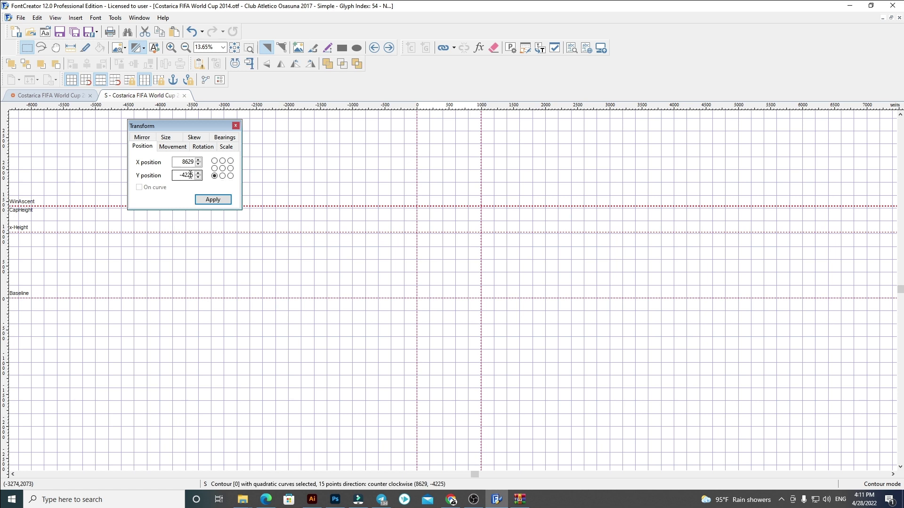
# Place the pasted S outline at X position 60 and Y position 0, and close the glyph.
pyautogui.write('0')
pyautogui.hotkey('shift', 'Tab')
pyautogui.write('60')
pyautogui.press('Return')
pyautogui.click(508, 249)
pyautogui.scroll(2, 497, 246)
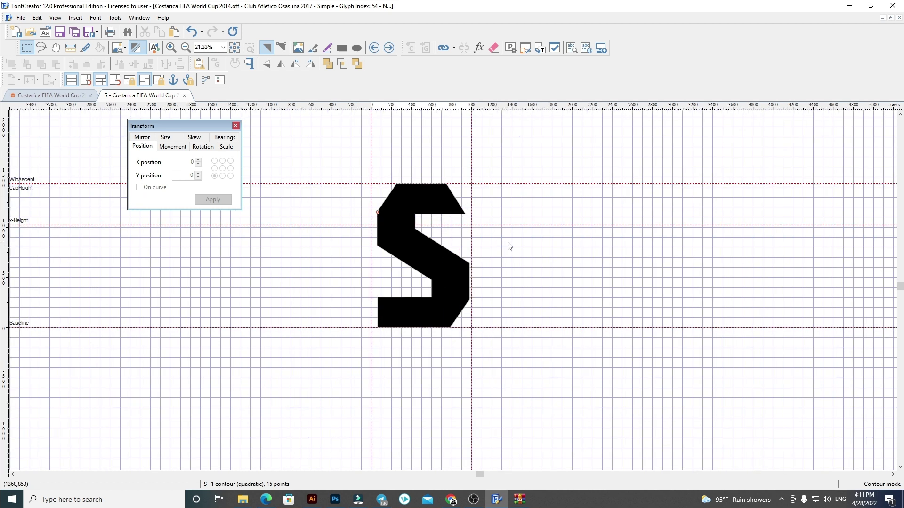
pyautogui.click(184, 95)
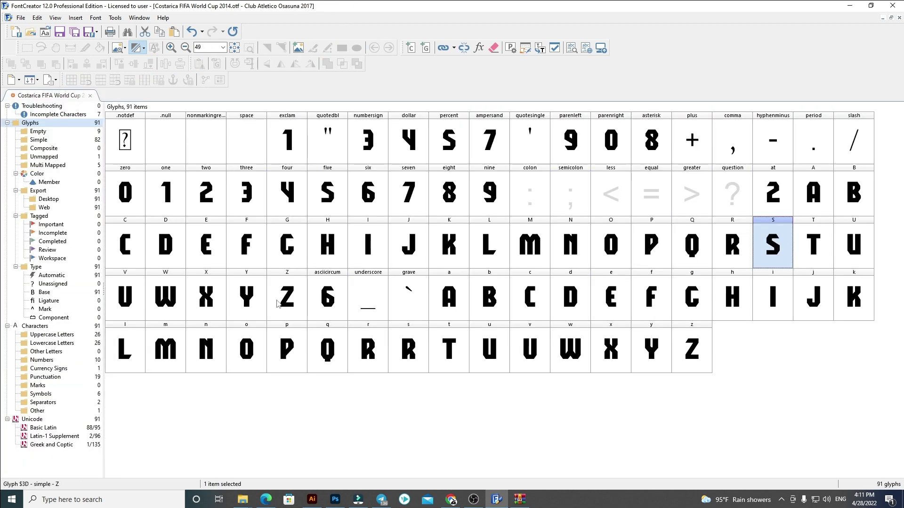
# Copy the corrected uppercase S glyph onto the lowercase s glyph.
pyautogui.click(416, 356)
pyautogui.hotkey('ctrl', 'v')
pyautogui.click(474, 408)
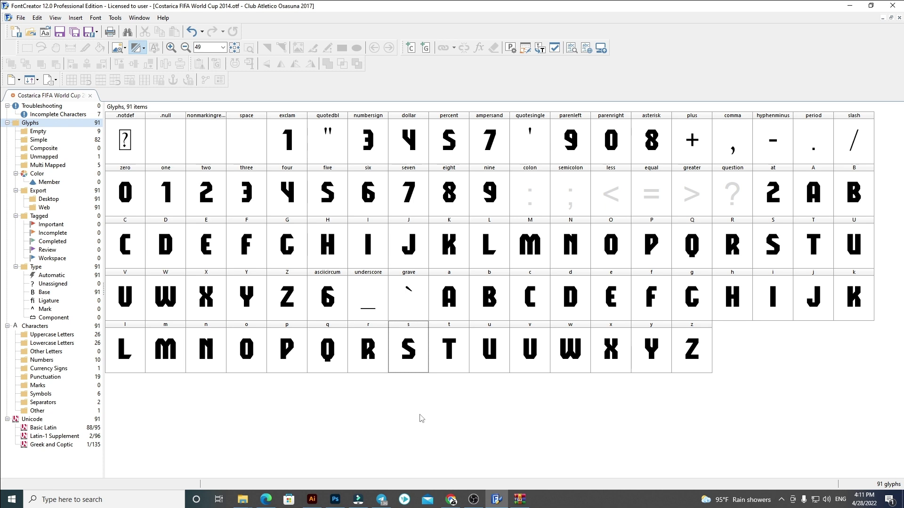
pyautogui.click(473, 499)
pyautogui.click(473, 499)
pyautogui.click(377, 208)
pyautogui.click(740, 230)
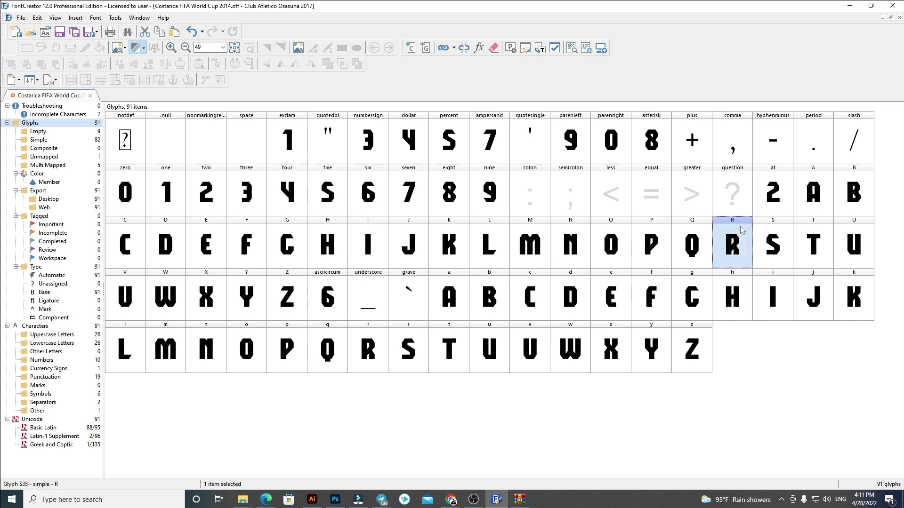
# Open the uppercase A glyph, check the capital letters one after another through Z, and close the glyph view.
pyautogui.click(807, 206)
pyautogui.doubleClick(813, 193)
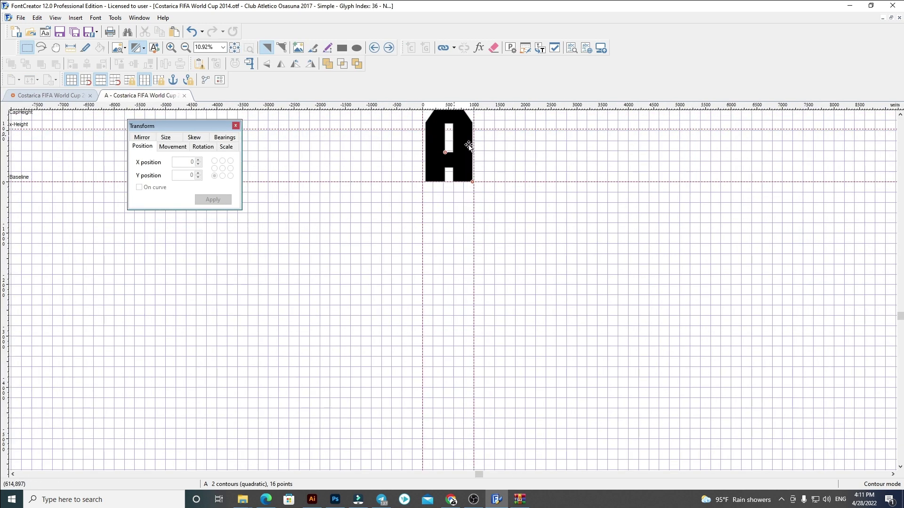
pyautogui.click(390, 47)
pyautogui.click(390, 48)
pyautogui.click(390, 48)
pyautogui.click(389, 48)
pyautogui.click(389, 48)
pyautogui.click(390, 48)
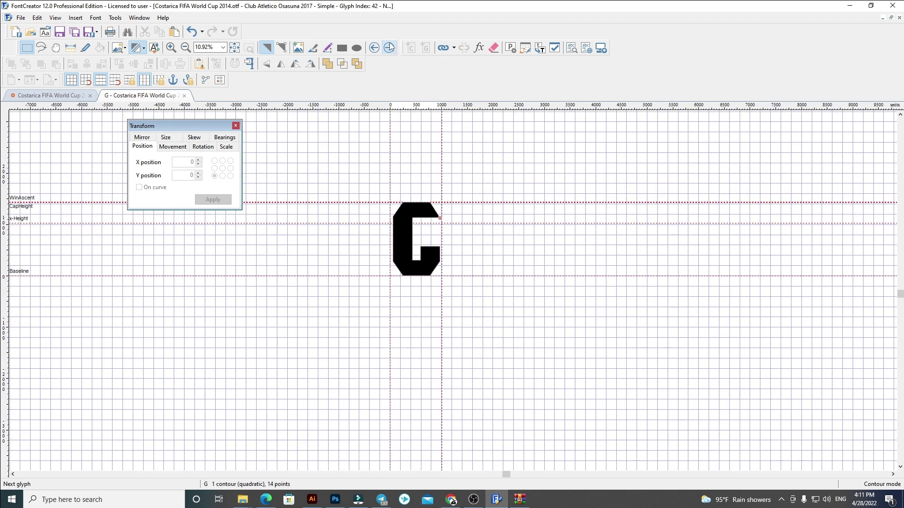
pyautogui.click(389, 47)
pyautogui.click(390, 47)
pyautogui.click(390, 47)
pyautogui.click(390, 47)
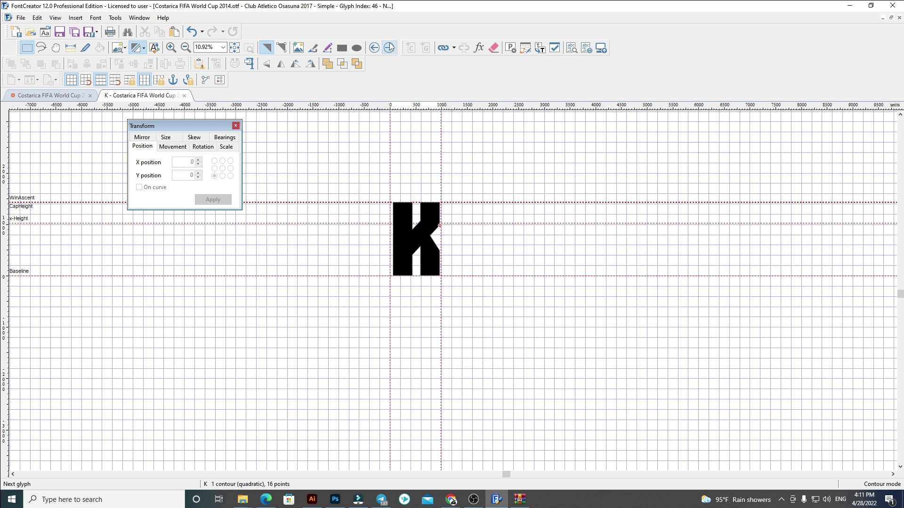
pyautogui.click(389, 48)
pyautogui.click(390, 47)
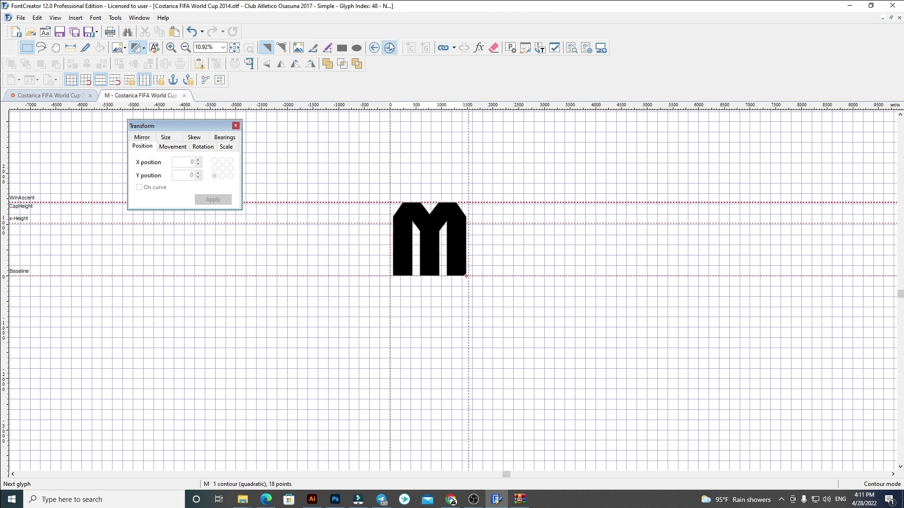
pyautogui.click(390, 47)
pyautogui.click(390, 48)
pyautogui.click(390, 48)
pyautogui.click(390, 48)
pyautogui.click(390, 47)
pyautogui.click(389, 47)
pyautogui.click(390, 47)
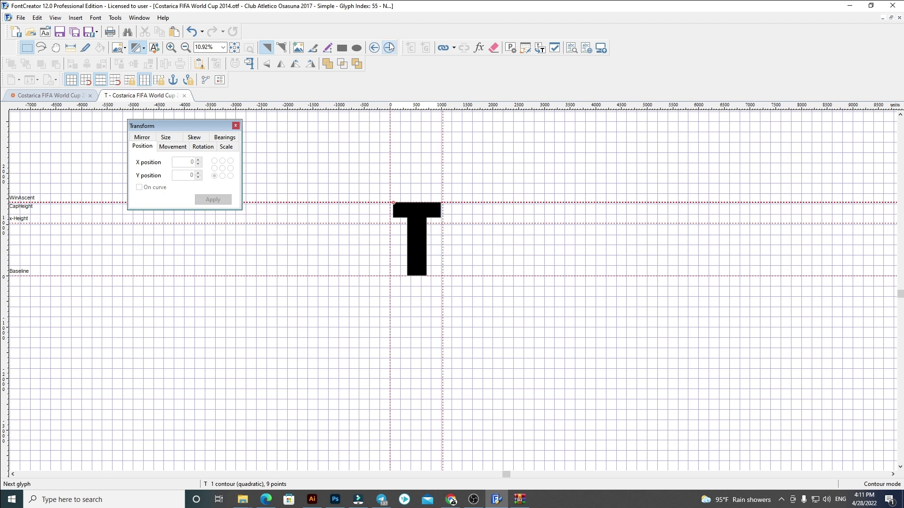
pyautogui.click(390, 47)
pyautogui.click(390, 48)
pyautogui.click(389, 48)
pyautogui.click(390, 48)
pyautogui.click(389, 48)
pyautogui.click(390, 48)
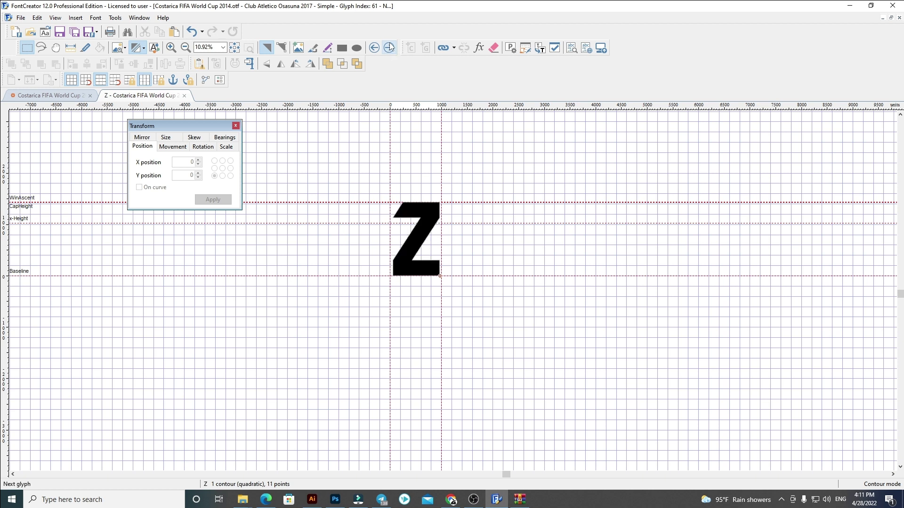
pyautogui.click(185, 96)
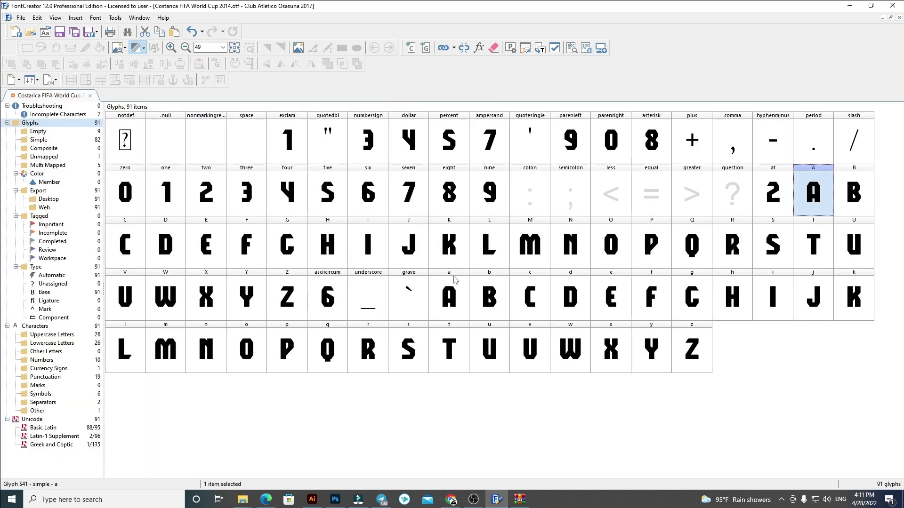
# Switch to Illustrator and copy the title text "Club Atletico Osasuna 2017", leaving nothing selected.
pyautogui.click(477, 208)
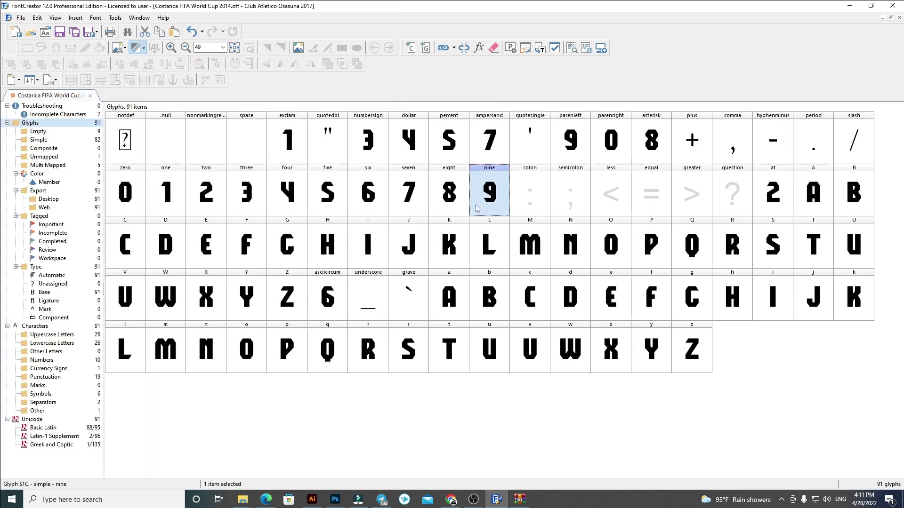
pyautogui.click(421, 432)
pyautogui.click(312, 499)
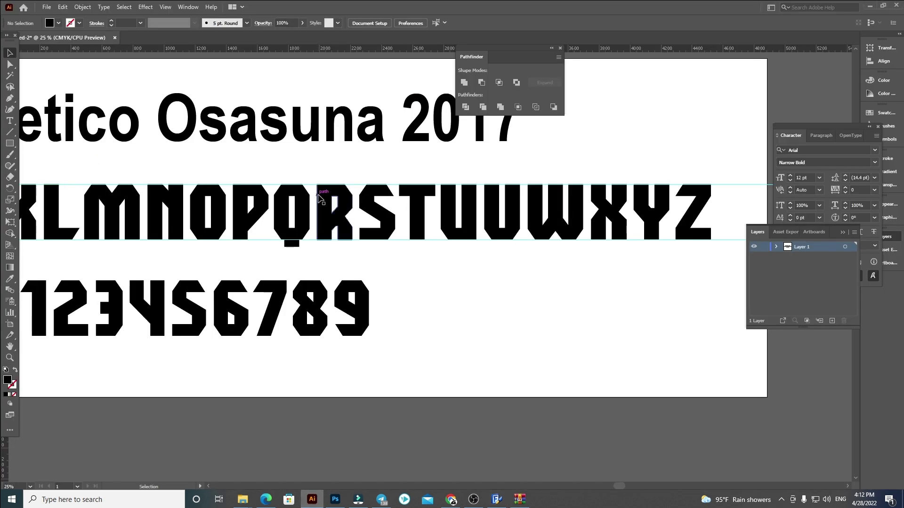
pyautogui.tripleClick(333, 127)
pyautogui.press('Escape')
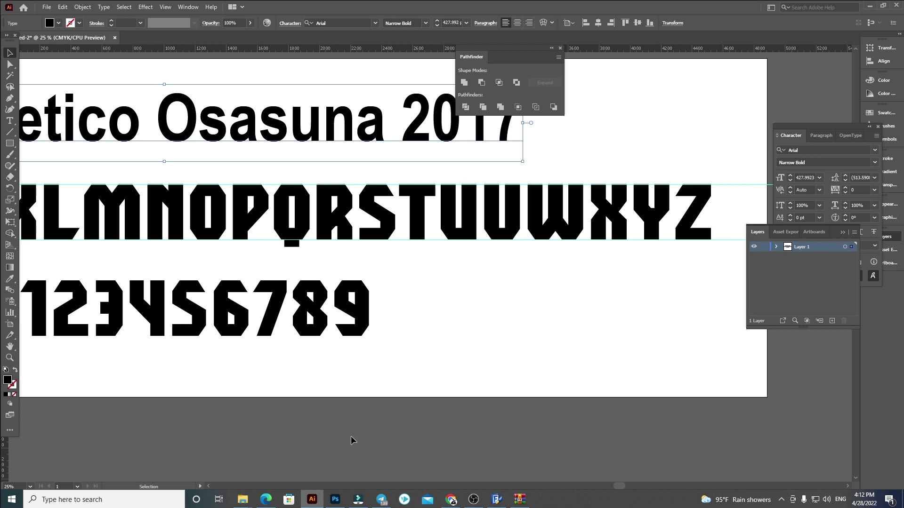
pyautogui.click(353, 442)
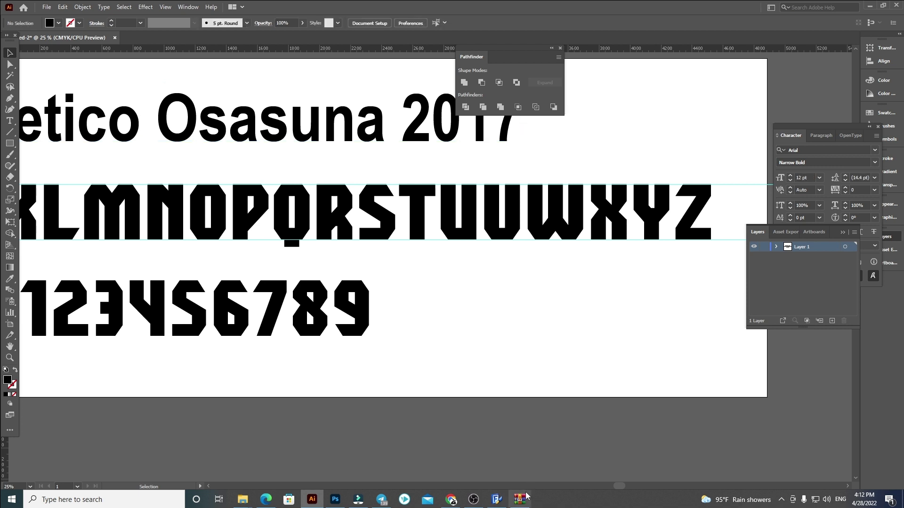
# Switch to FontCreator, start a TrueType desktop font export, and create a folder named "Club Atletico Osasuna 2017" inside Font Design.
pyautogui.click(497, 500)
pyautogui.click(20, 18)
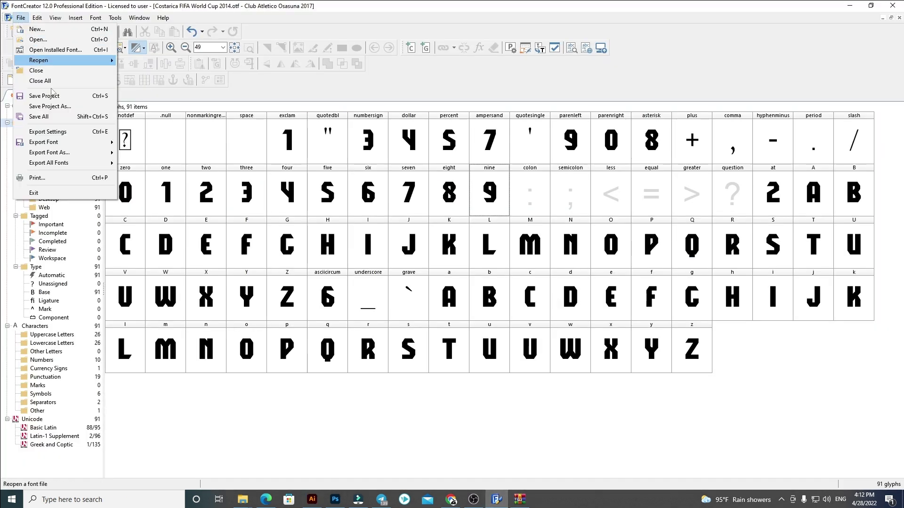
pyautogui.click(169, 153)
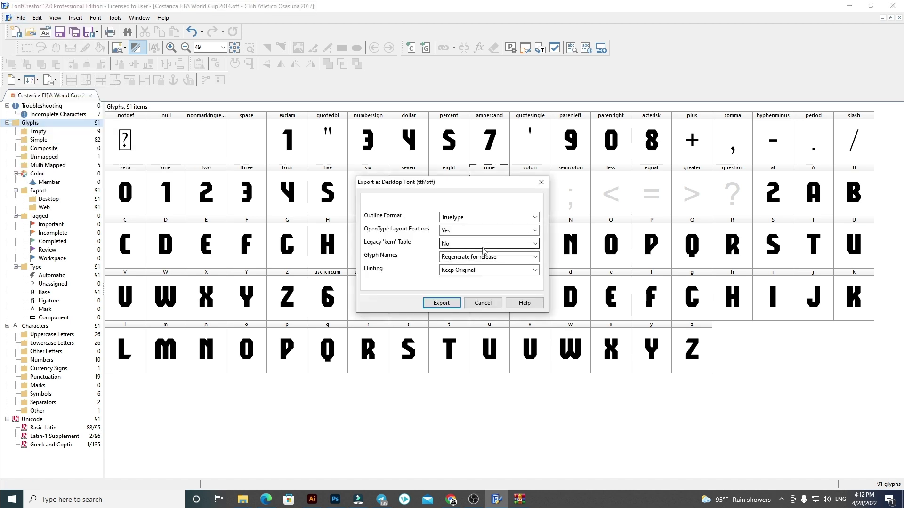
pyautogui.click(442, 302)
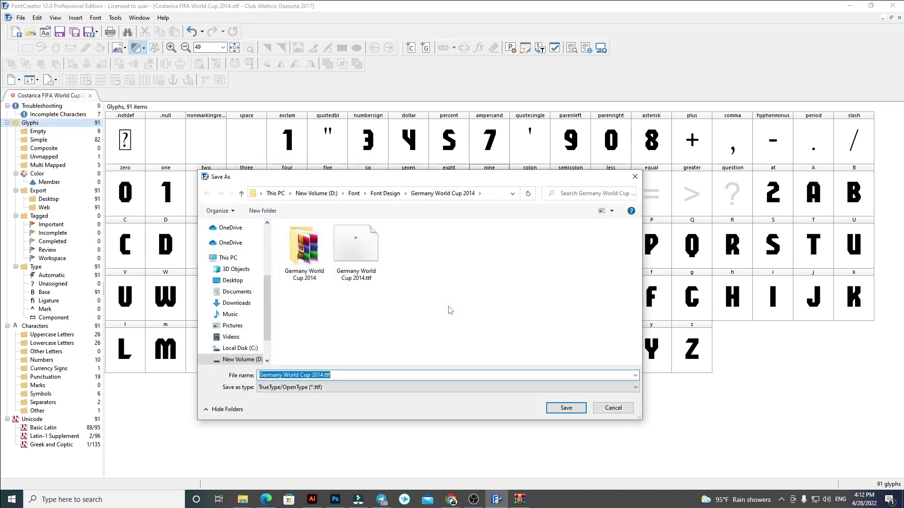
pyautogui.click(385, 193)
pyautogui.click(263, 211)
pyautogui.write('Club Atletico Osasuna 2017')
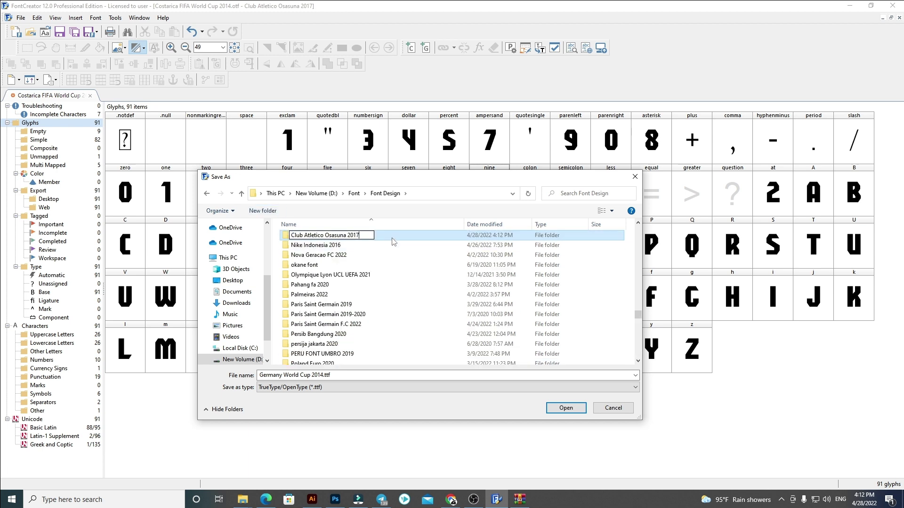
# Save the exported TrueType/OpenType (*.ttf) file in the new folder as "Club Atletico Osasuna 2017".
pyautogui.doubleClick(393, 238)
pyautogui.click(339, 376)
pyautogui.write('Club Atletico Osasuna 2017')
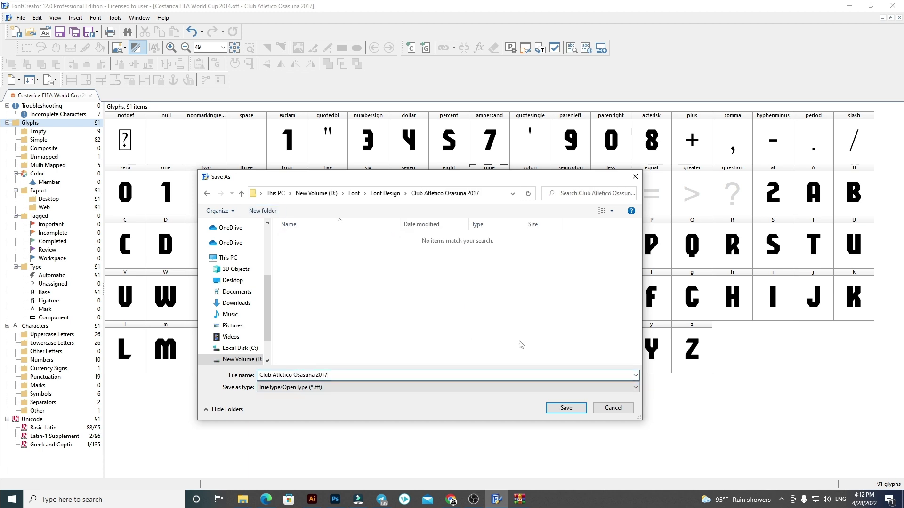
pyautogui.click(566, 408)
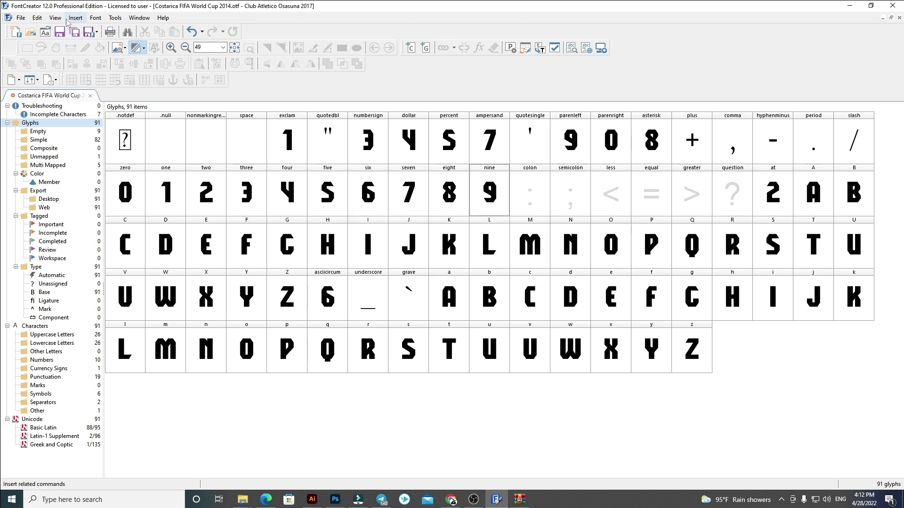
# Enter "Club Atletico Osasuna 2017" as the font's name in the font properties.
pyautogui.click(97, 19)
pyautogui.click(104, 25)
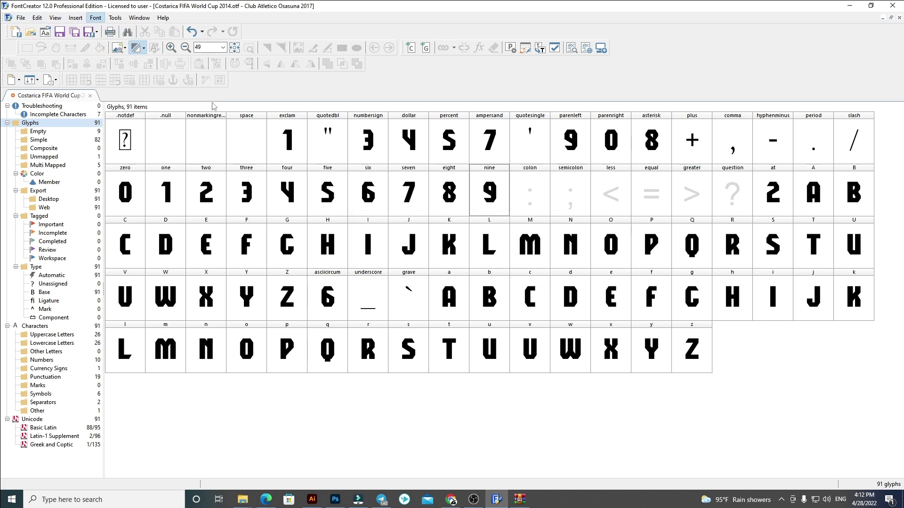
pyautogui.moveTo(493, 159); pyautogui.dragTo(348, 153)
pyautogui.write('Club Atletico Osasuna 2017')
# Export the font as an OpenType file named "Club Atletico Osasuna 2017.otf" in the same folder.
pyautogui.click(21, 18)
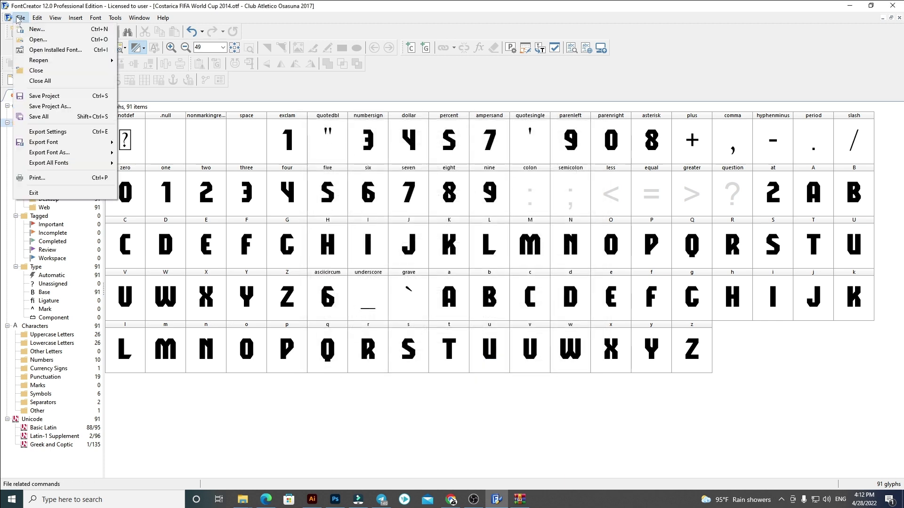
pyautogui.moveTo(66, 144)
pyautogui.click(172, 158)
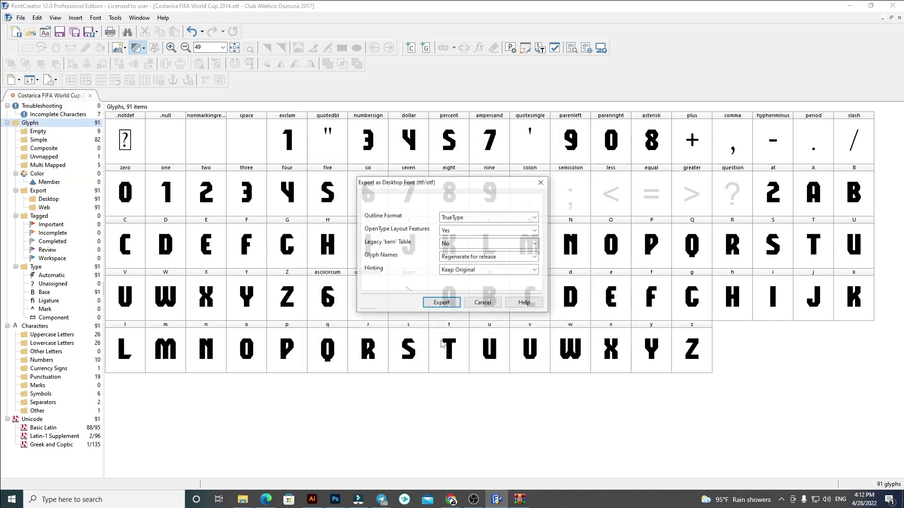
pyautogui.click(465, 357)
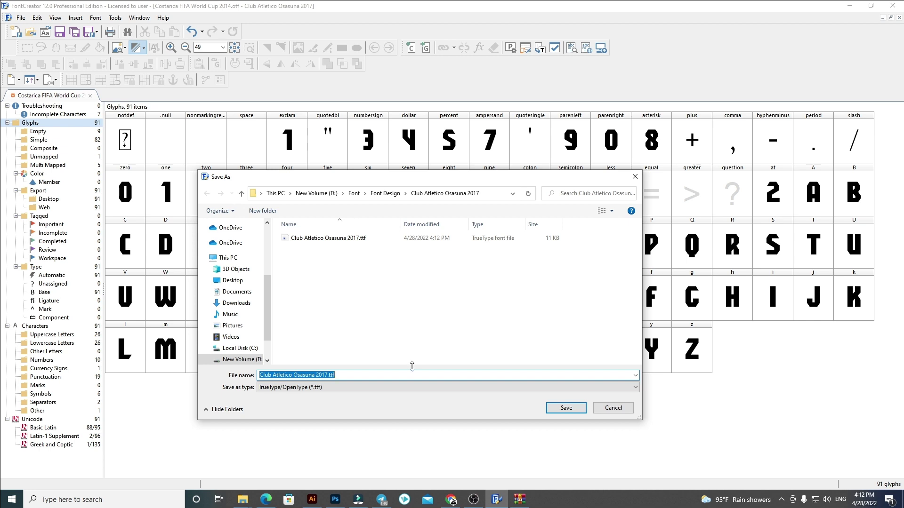
pyautogui.click(384, 388)
pyautogui.click(308, 404)
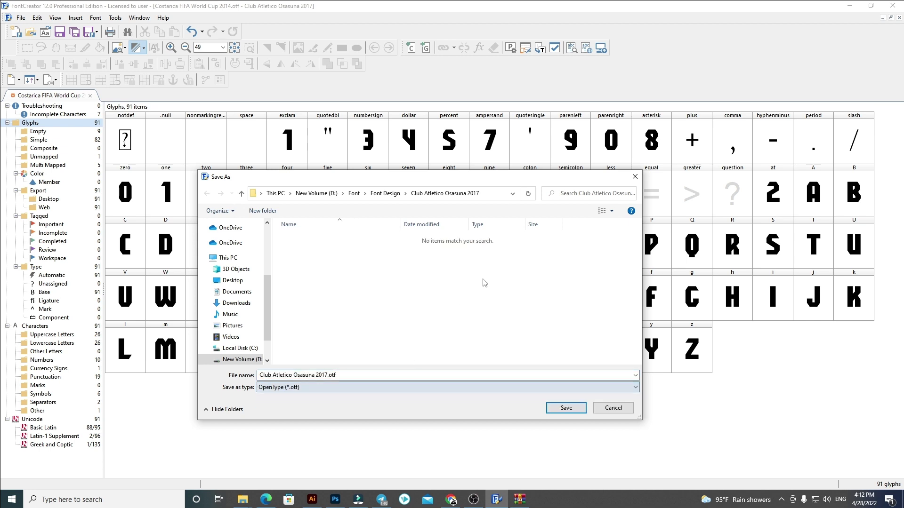
pyautogui.click(561, 406)
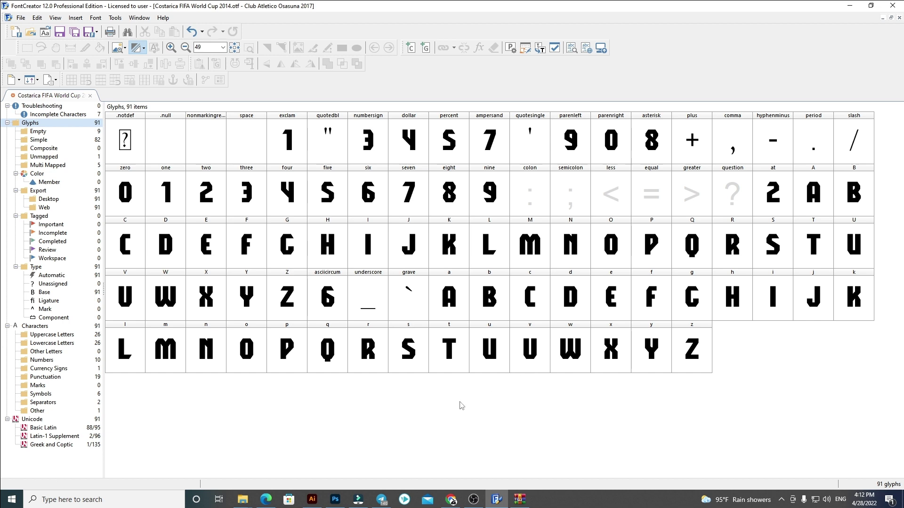
pyautogui.click(367, 356)
pyautogui.click(329, 356)
pyautogui.click(423, 354)
pyautogui.click(456, 355)
pyautogui.click(592, 426)
# Switch to File Explorer and go to the Font Design folder on the D drive.
pyautogui.click(241, 500)
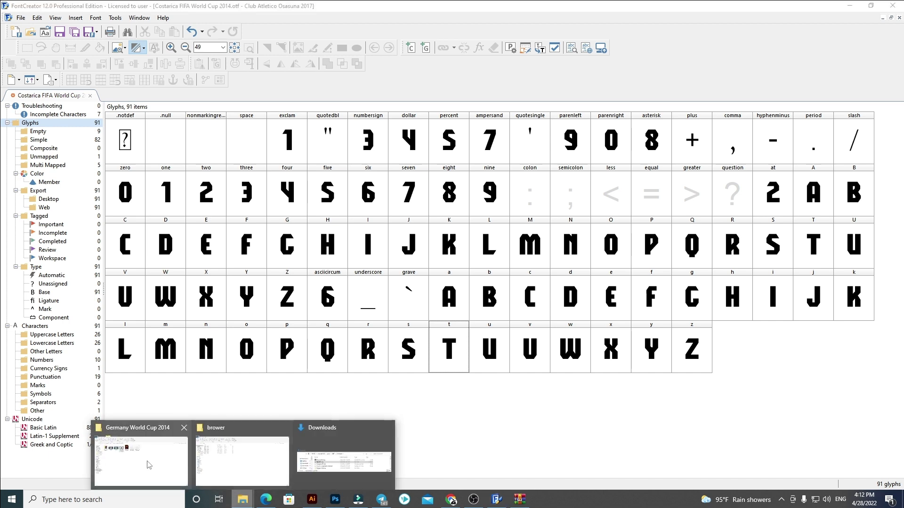
pyautogui.click(342, 456)
pyautogui.click(189, 75)
pyautogui.click(179, 167)
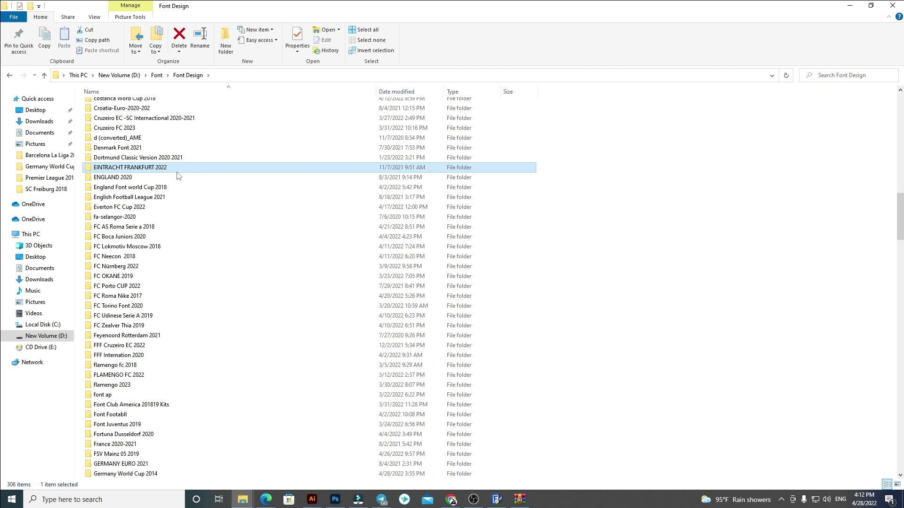
# Locate the "Club Atletico Osasuna 2017" folder in the Font Design list and open it.
pyautogui.press('c')
pyautogui.press('c')
pyautogui.press('c')
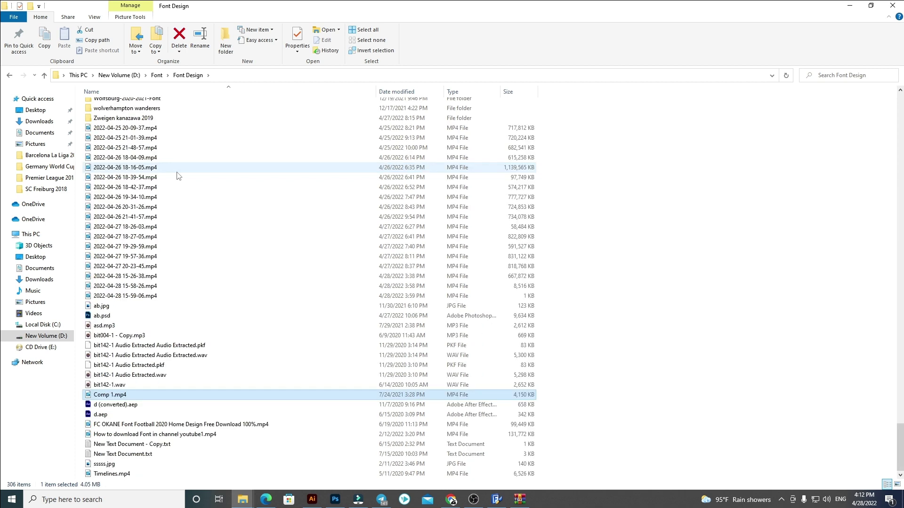
pyautogui.press('Down')
pyautogui.press('Down')
pyautogui.press('Down')
pyautogui.press('Down')
pyautogui.press('Down')
pyautogui.press('Down')
pyautogui.press('Down')
pyautogui.press('Down')
pyautogui.press('Down')
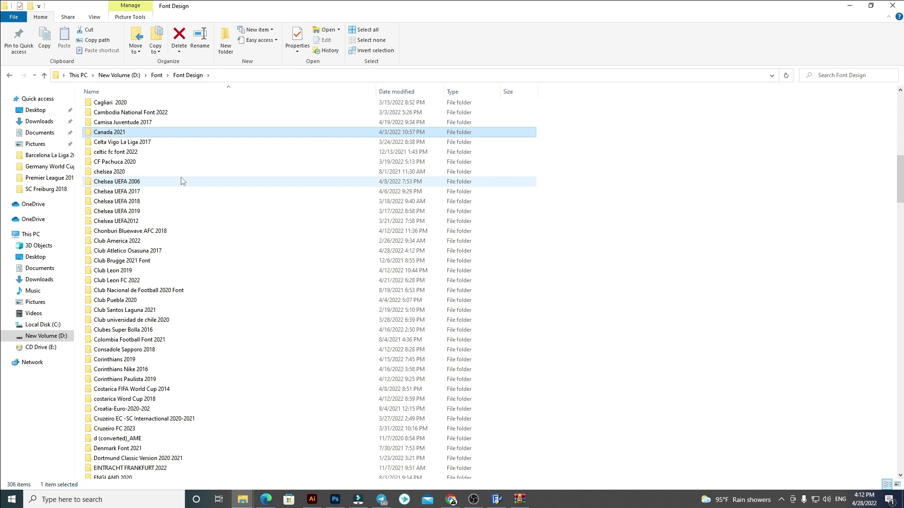
pyautogui.press('Down')
pyautogui.press('Down')
pyautogui.press('Down')
pyautogui.press('Down')
pyautogui.press('Down')
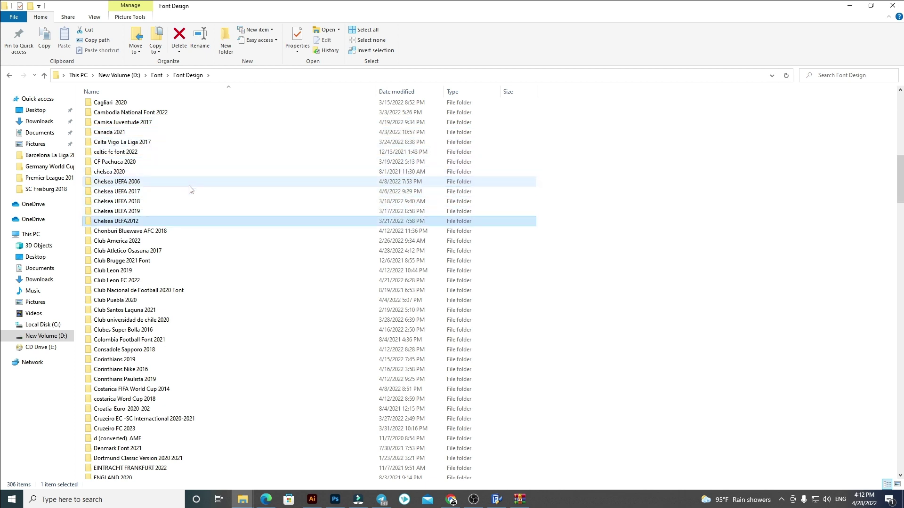
pyautogui.press('Return')
# Install the font from Club Atletico Osasuna 2017.ttf, close its preview, and refresh the folder.
pyautogui.click(148, 116)
pyautogui.doubleClick(148, 116)
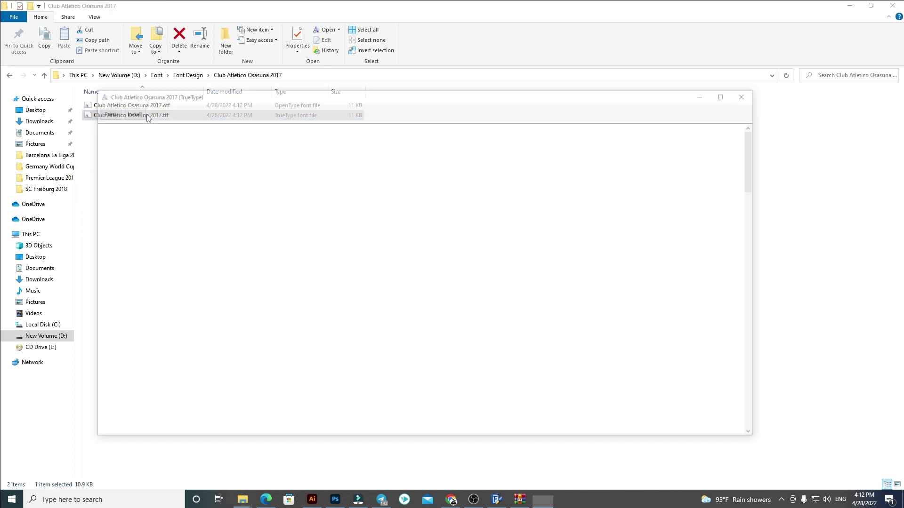
pyautogui.click(127, 111)
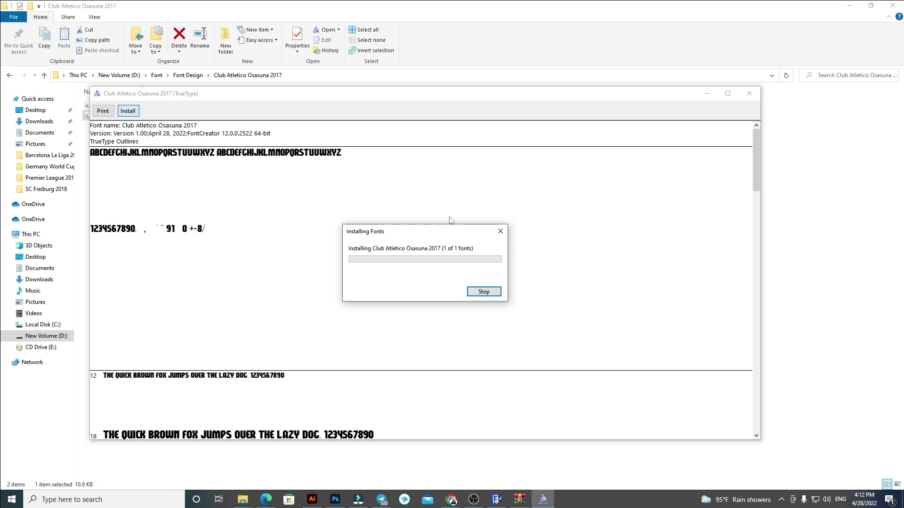
pyautogui.click(750, 94)
pyautogui.rightClick(260, 166)
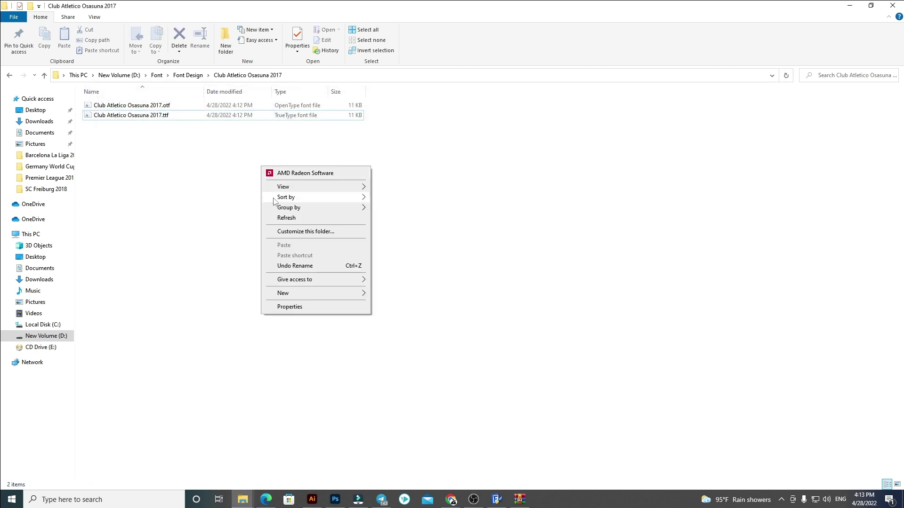
pyautogui.click(287, 217)
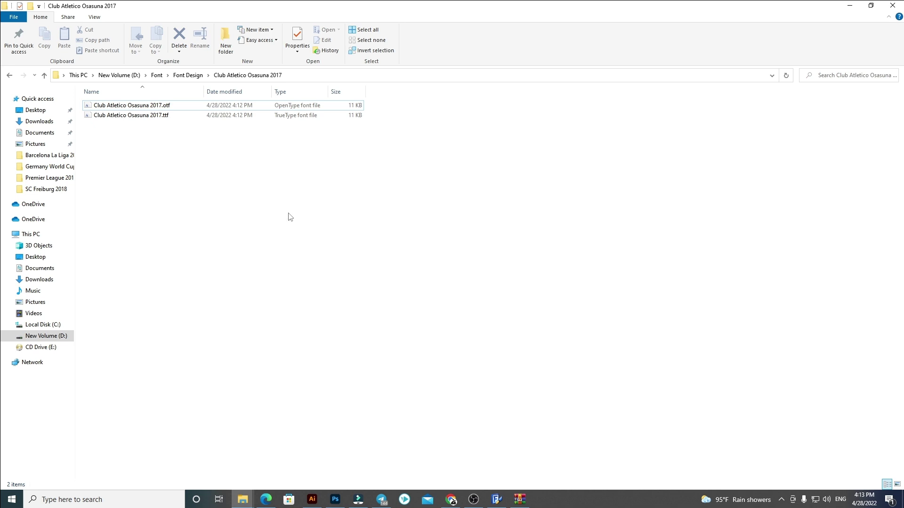
# Switch to Illustrator and set the selected "Club Atletico Osasuna 2017" heading in the Club Atletico Osasuna 2017 font.
pyautogui.click(310, 500)
pyautogui.click(295, 141)
pyautogui.hotkey('ctrl', '-')
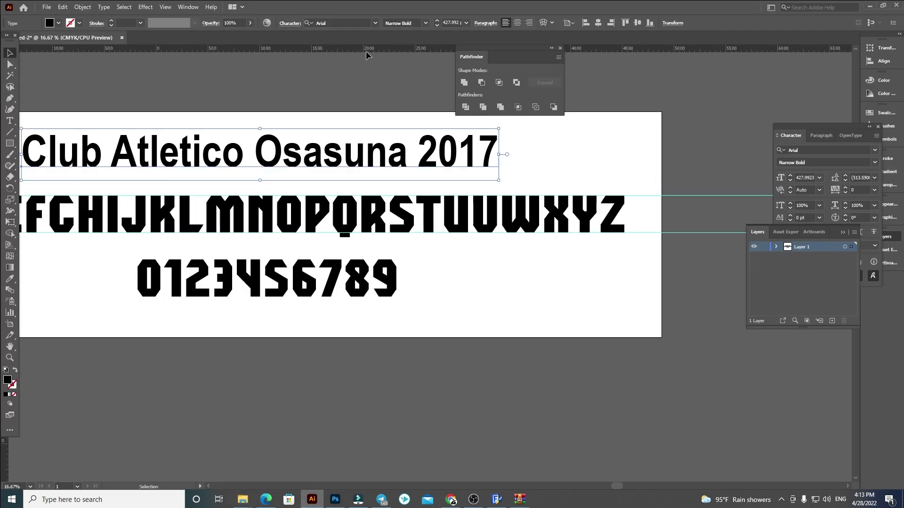
pyautogui.click(343, 23)
pyautogui.write('c')
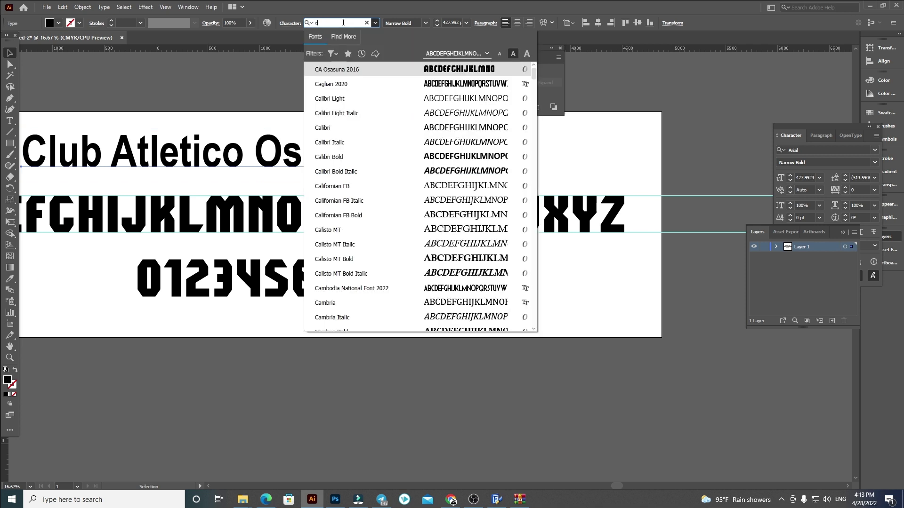
pyautogui.write('lu')
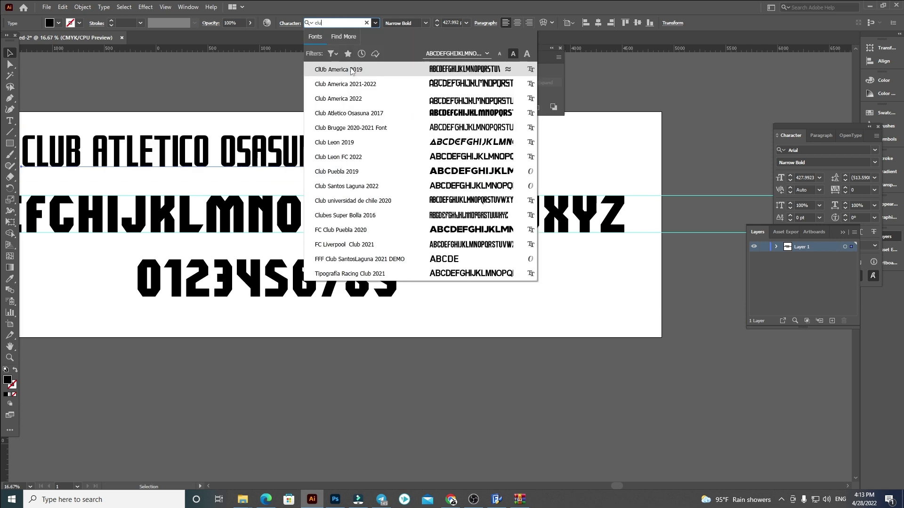
pyautogui.click(365, 114)
# Reposition the heading so it sits roughly centred above the alphabet line on the artboard.
pyautogui.moveTo(354, 162); pyautogui.dragTo(368, 162)
pyautogui.click(321, 100)
pyautogui.scroll(-1, 346, 126)
pyautogui.moveTo(505, 330); pyautogui.dragTo(569, 371)
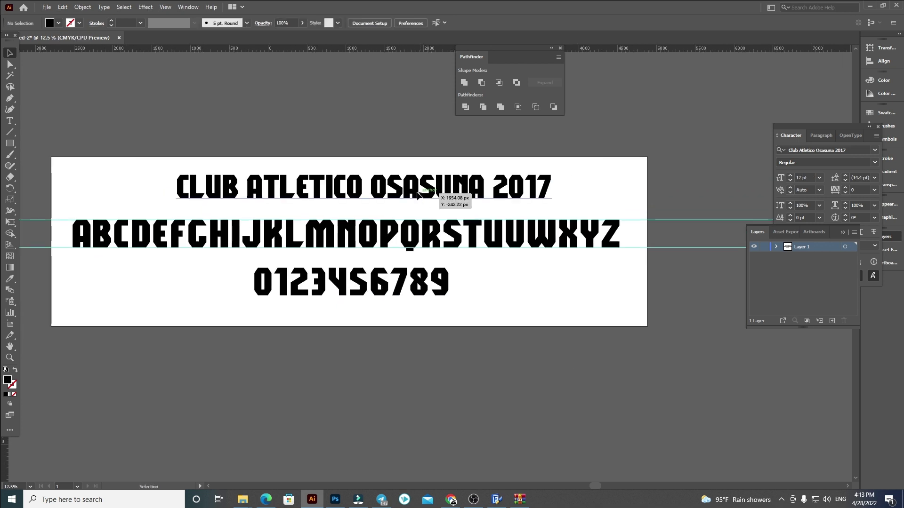
pyautogui.moveTo(436, 193); pyautogui.dragTo(424, 193)
pyautogui.click(315, 134)
pyautogui.moveTo(378, 134); pyautogui.dragTo(375, 135)
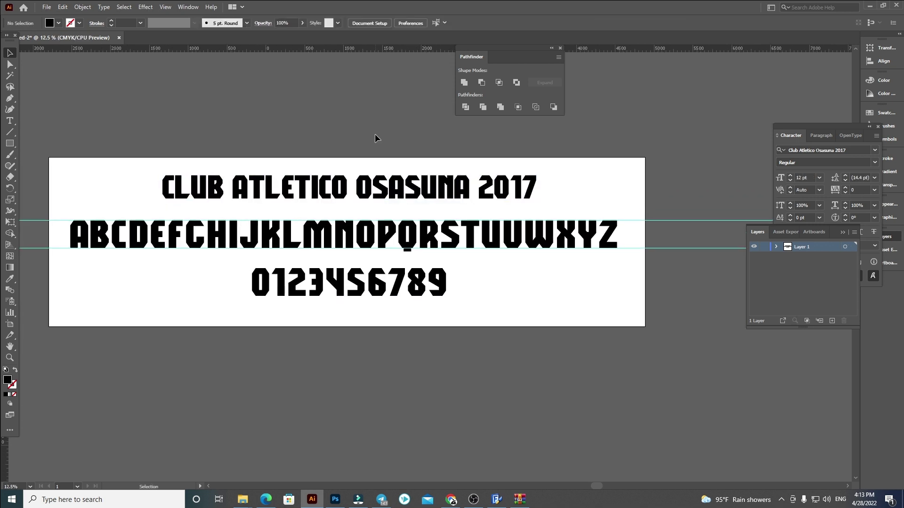
pyautogui.moveTo(379, 187); pyautogui.dragTo(376, 190)
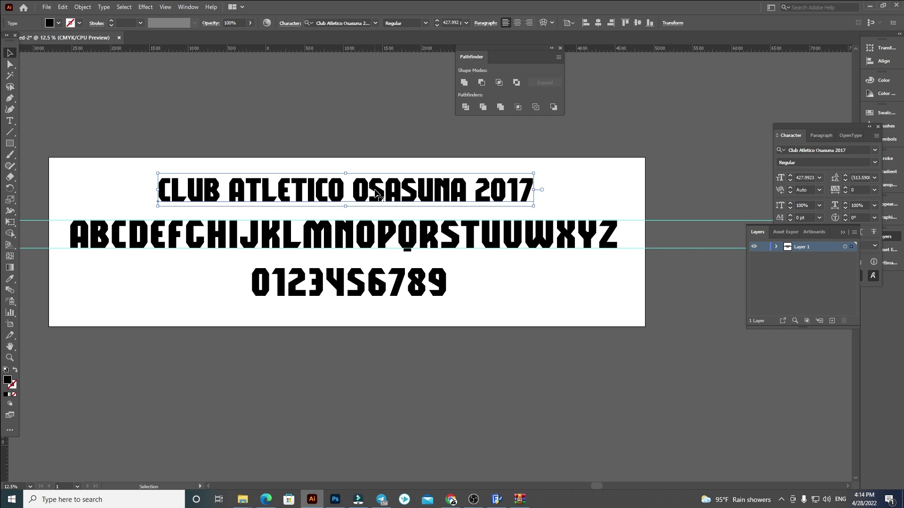
# Duplicate the heading below the artboard and replace the copy's text with "WELCOME TO BLACK FONT FREE DOWNLOAD".
pyautogui.moveTo(375, 195); pyautogui.dragTo(349, 379)
pyautogui.doubleClick(348, 375)
pyautogui.hotkey('ctrl', 'a')
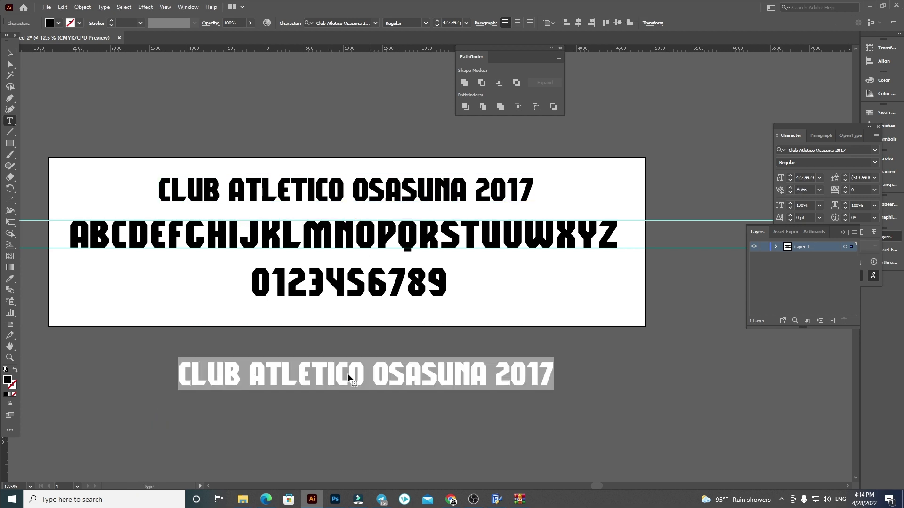
pyautogui.write('W')
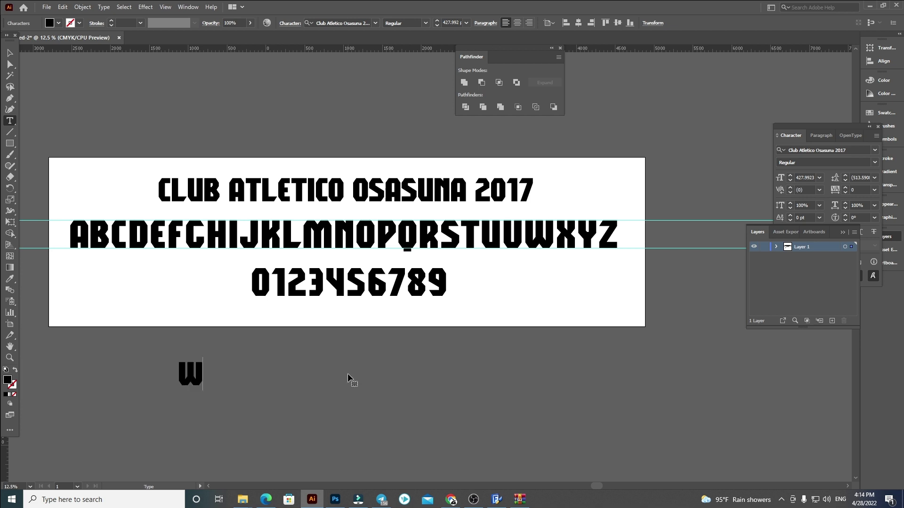
pyautogui.write('ELCOME T')
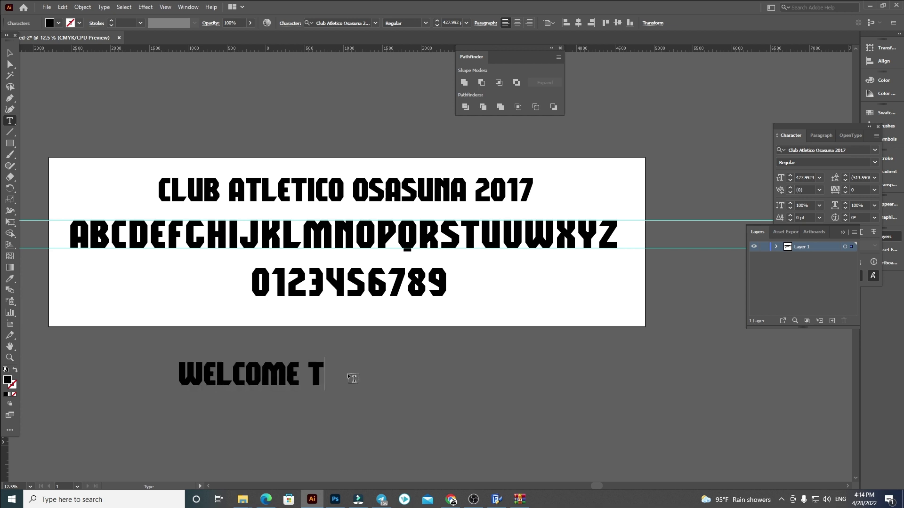
pyautogui.write('O BLA')
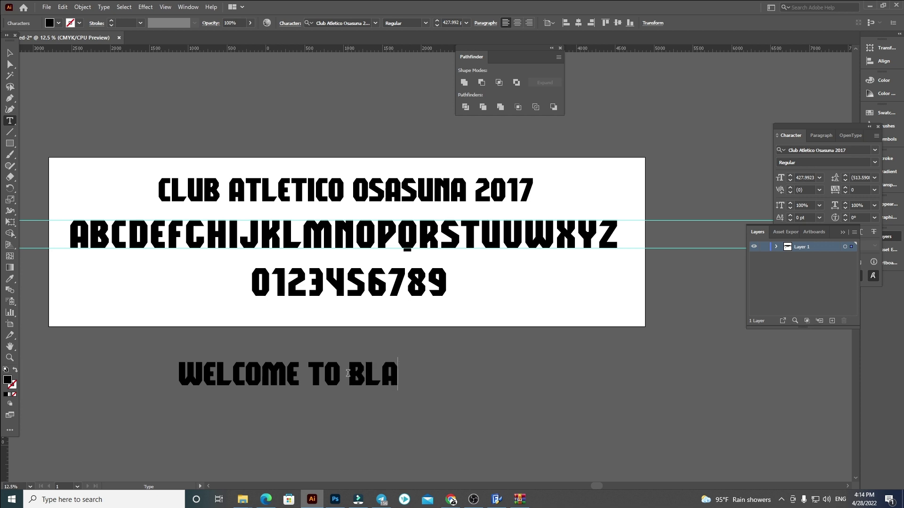
pyautogui.write('CK FONT ')
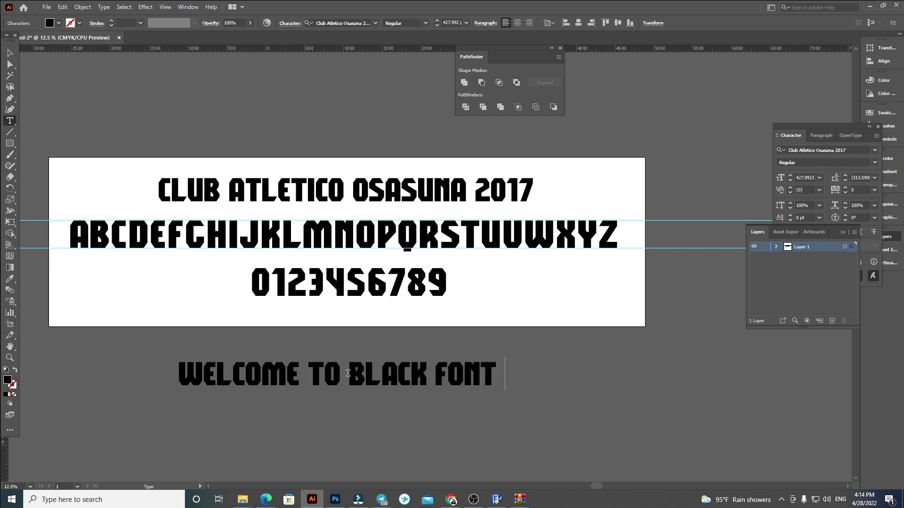
pyautogui.write('FREE D')
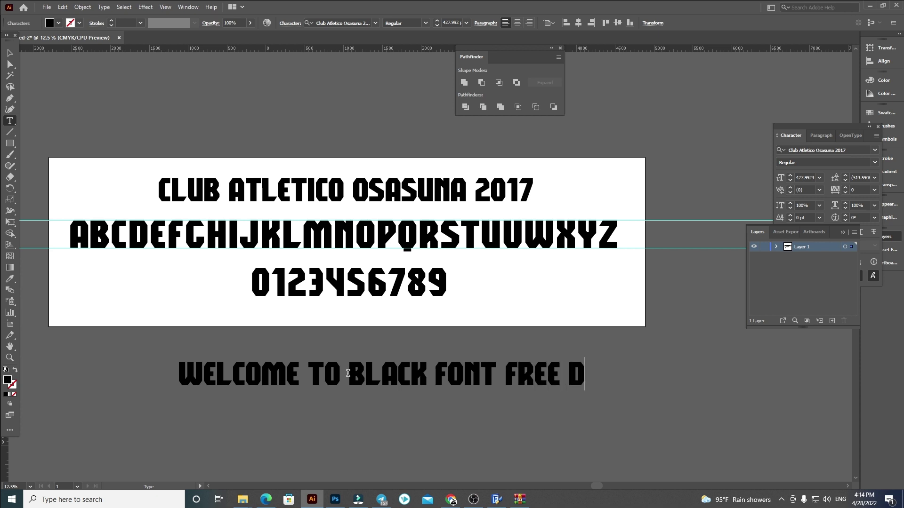
pyautogui.write('OWNLOAD')
pyautogui.press('BackSpace')
# Add a second line reading "PLEASE SUB MY CHANNEL YOUTUBE" to the sample text and finish editing it.
pyautogui.press('Return')
pyautogui.write('PL')
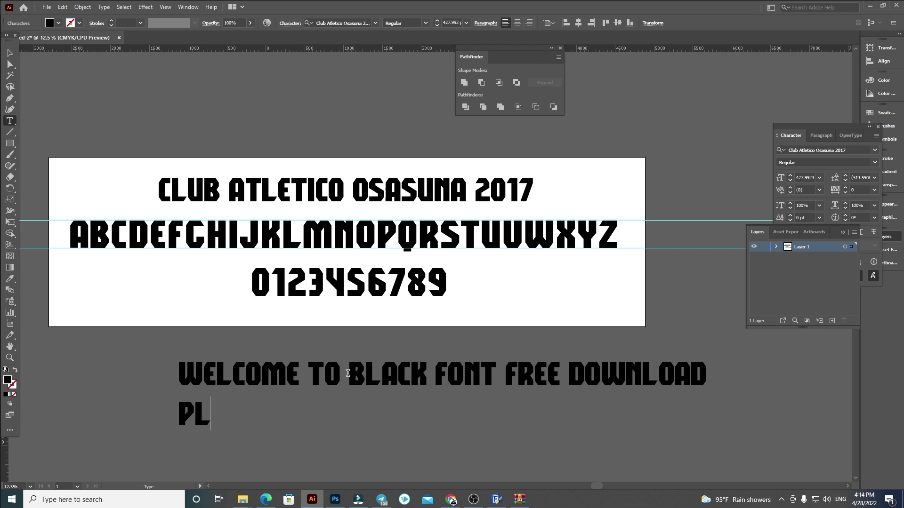
pyautogui.write('EASE S')
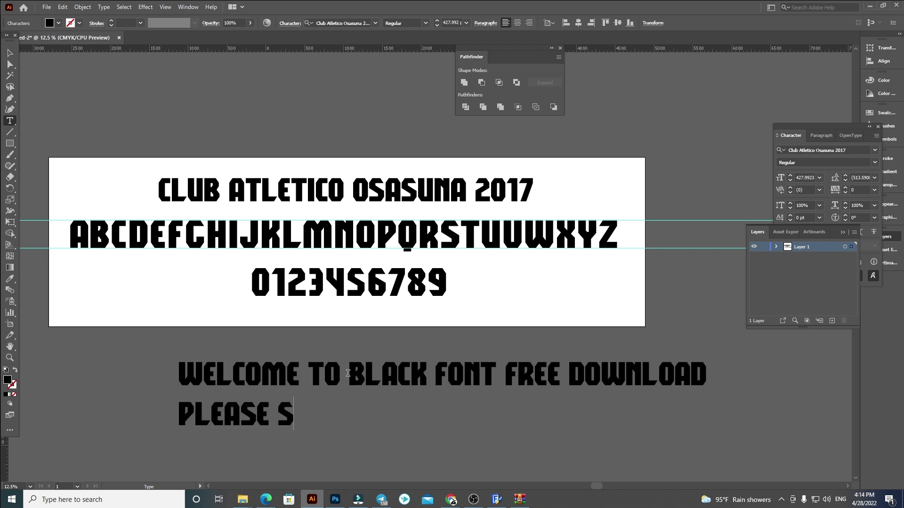
pyautogui.write('UB MY')
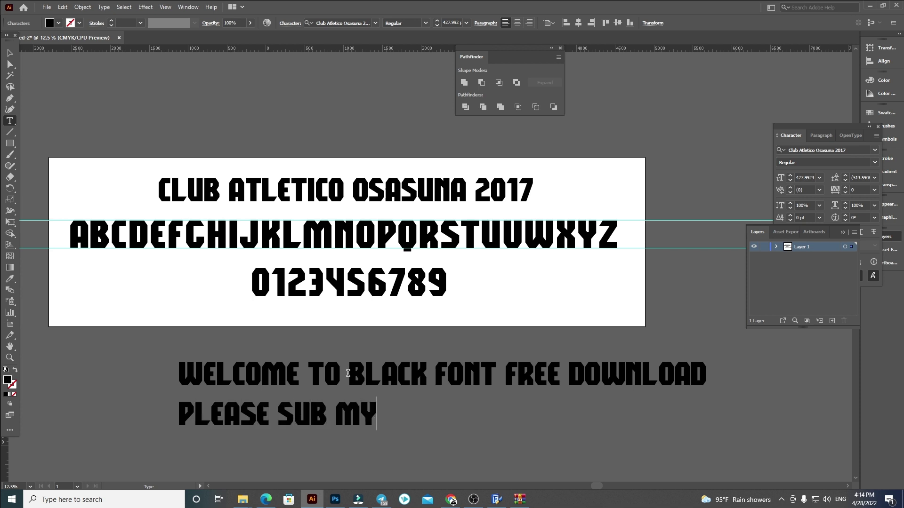
pyautogui.write(' CHANNE')
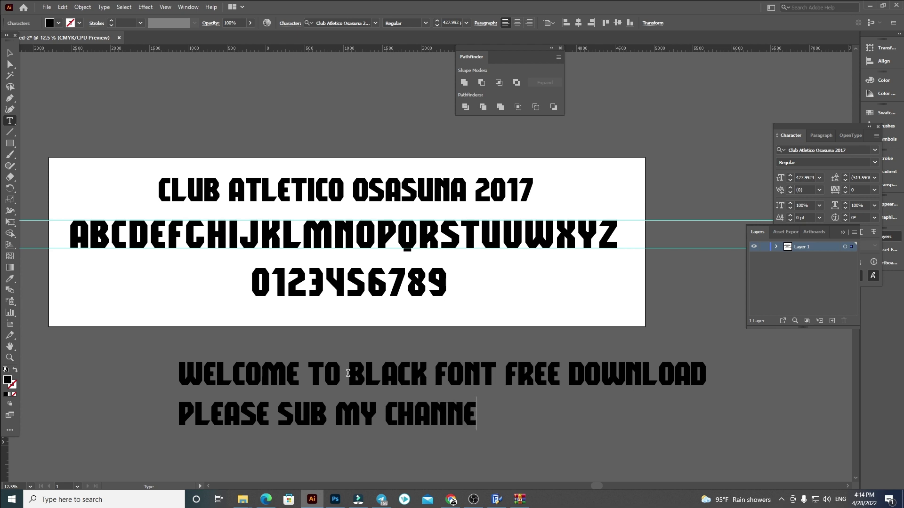
pyautogui.write('L YOUTUBE')
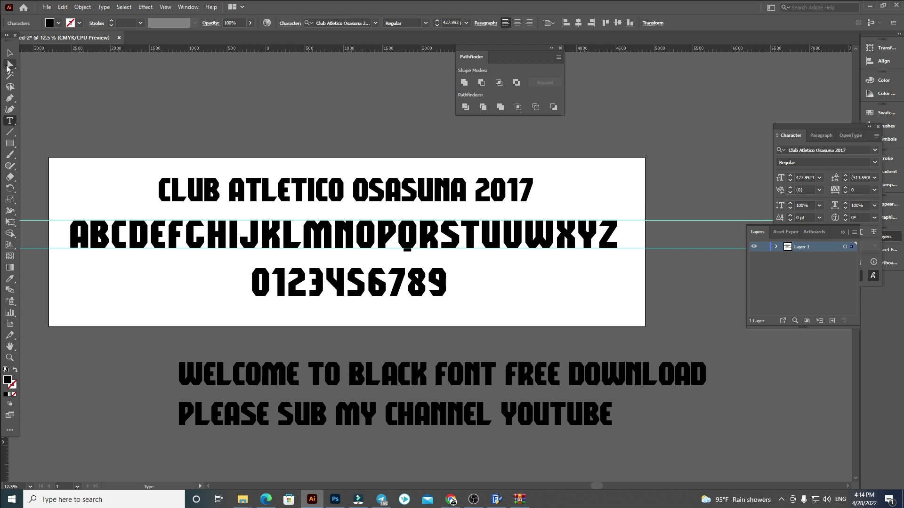
pyautogui.click(10, 53)
pyautogui.moveTo(359, 407); pyautogui.dragTo(263, 331)
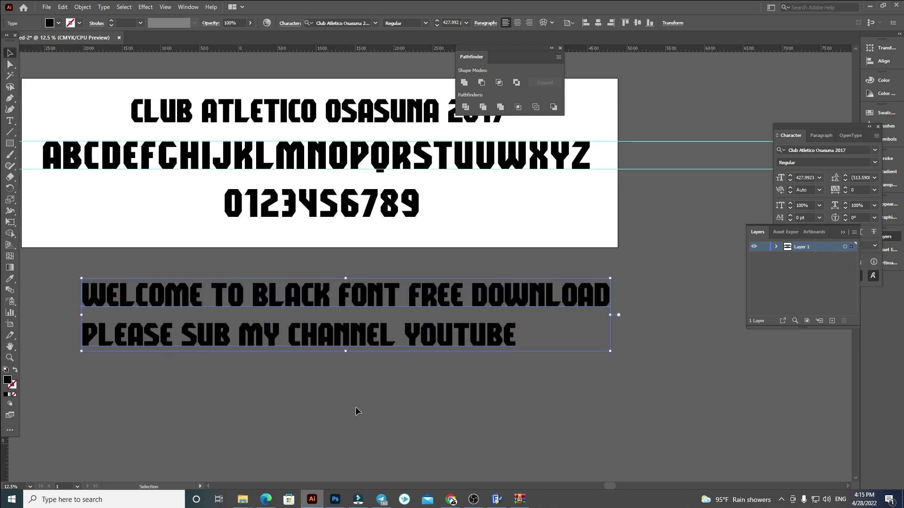
# Delete the two-line sample text below the artboard.
pyautogui.click(313, 397)
pyautogui.hscroll(-2, 312, 398)
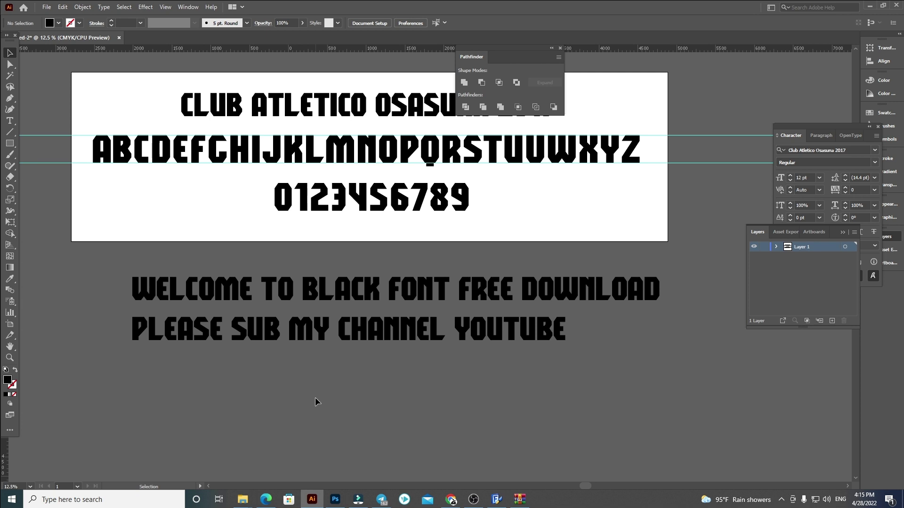
pyautogui.scroll(2, 372, 400)
pyautogui.click(359, 381)
pyautogui.moveTo(370, 379); pyautogui.dragTo(351, 357)
pyautogui.press('Delete')
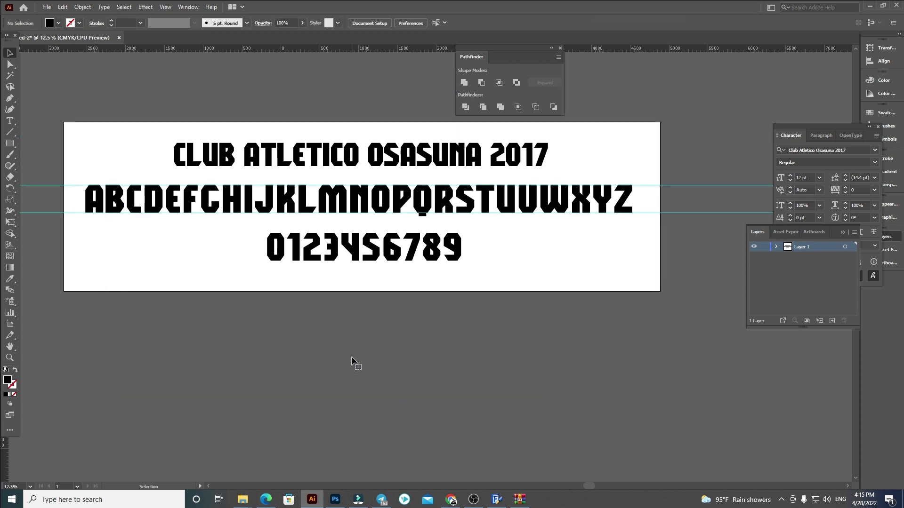
# Copy the full text of the artboard's heading, then leave text editing and deselect it.
pyautogui.doubleClick(314, 158)
pyautogui.hotkey('ctrl', 'a')
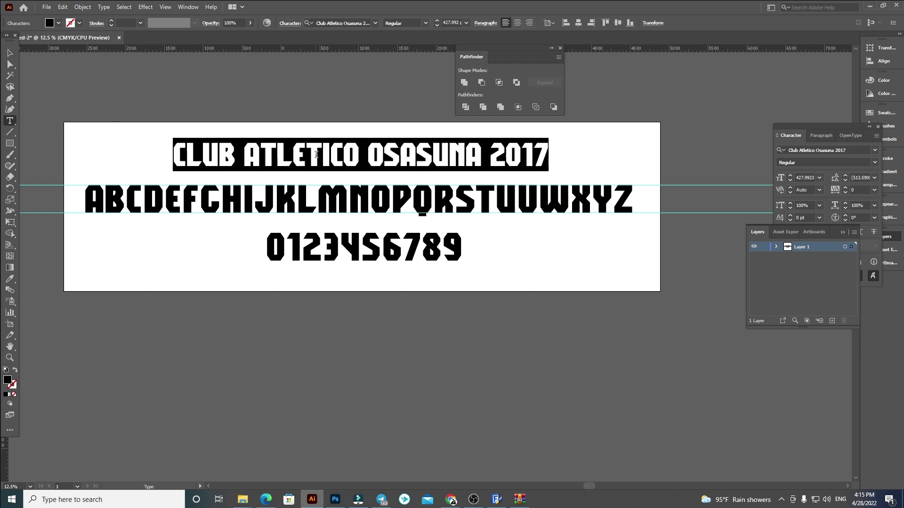
pyautogui.click(9, 53)
pyautogui.click(91, 70)
# Start saving the document and choose the "Club Atletico Osasuna 2017" folder inside Font Design on the D drive.
pyautogui.hotkey('ctrl', 's')
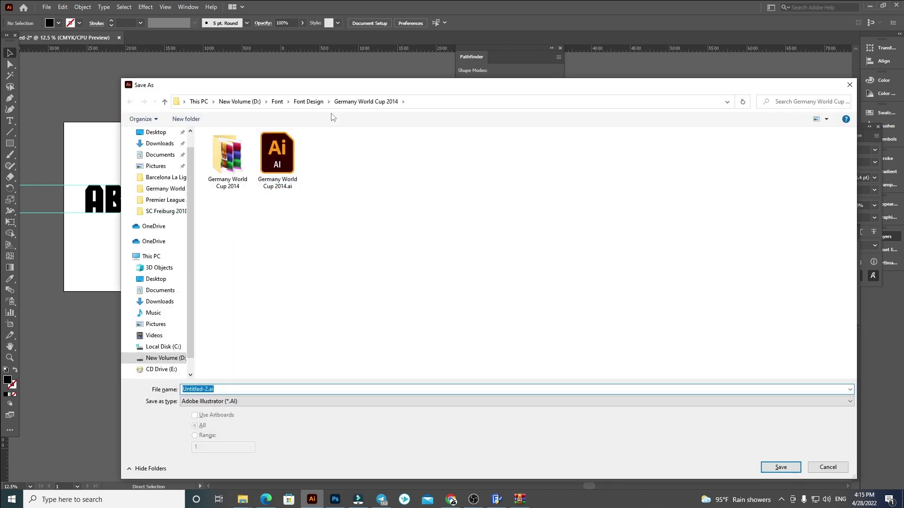
pyautogui.click(308, 102)
pyautogui.click(292, 205)
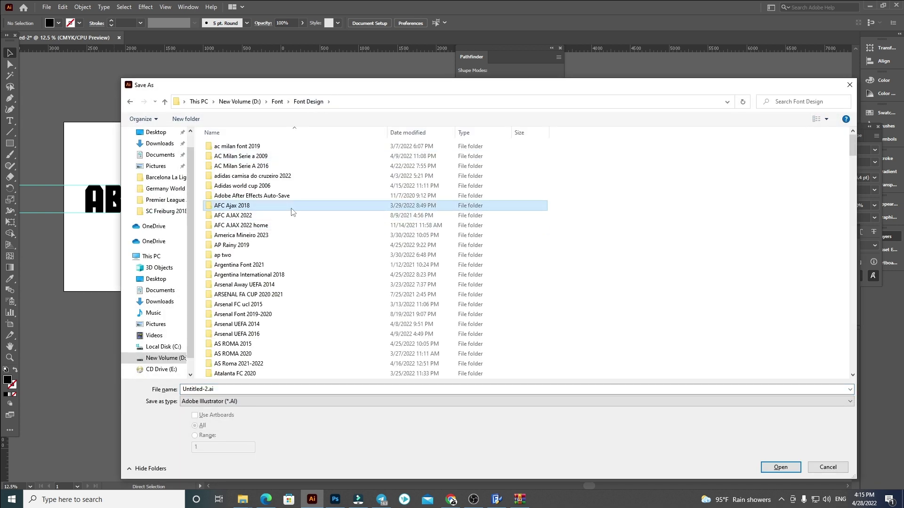
pyautogui.scroll(-10, 291, 210)
pyautogui.doubleClick(281, 160)
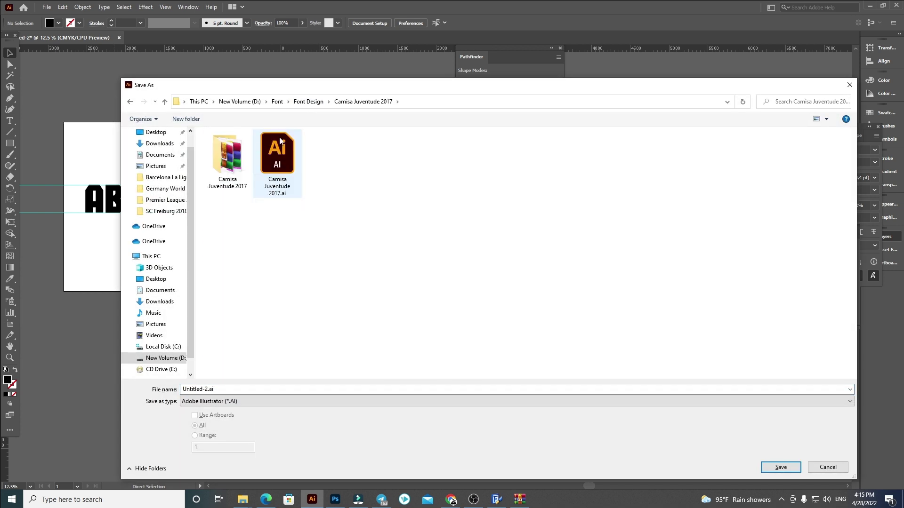
pyautogui.click(308, 102)
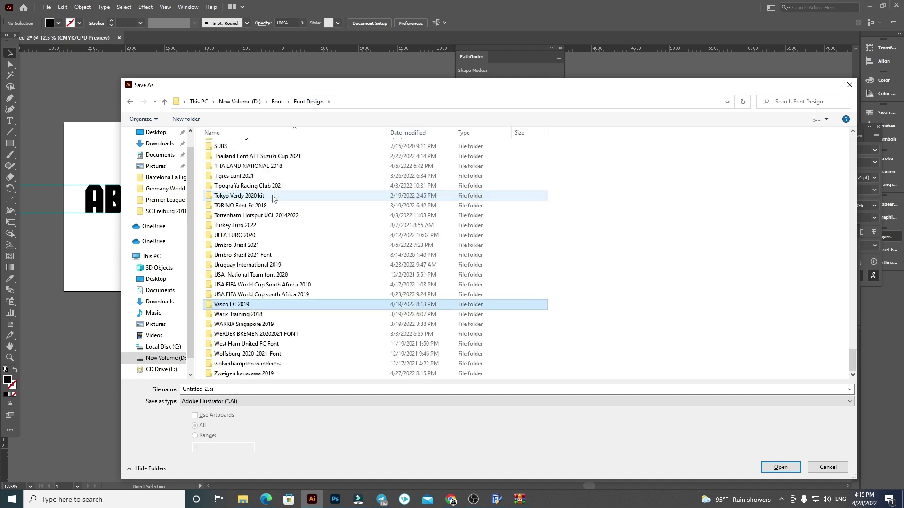
pyautogui.scroll(20, 277, 264)
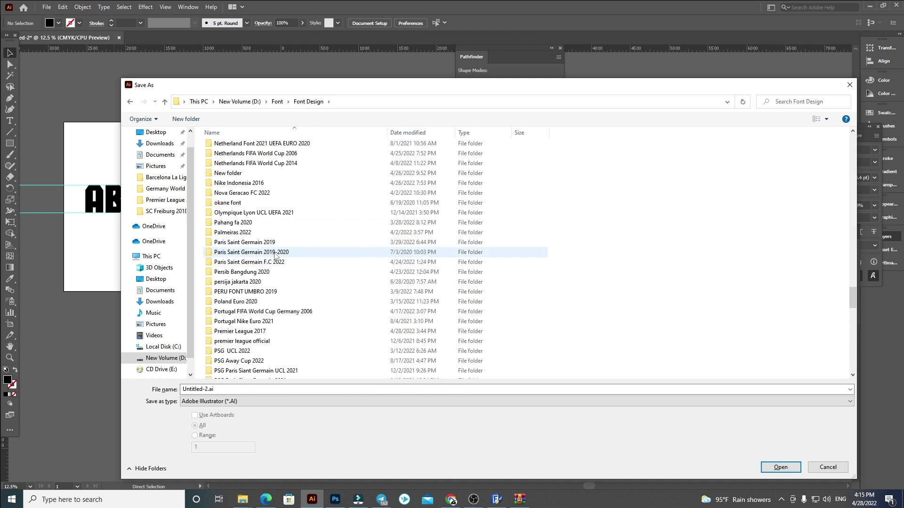
pyautogui.scroll(20, 278, 281)
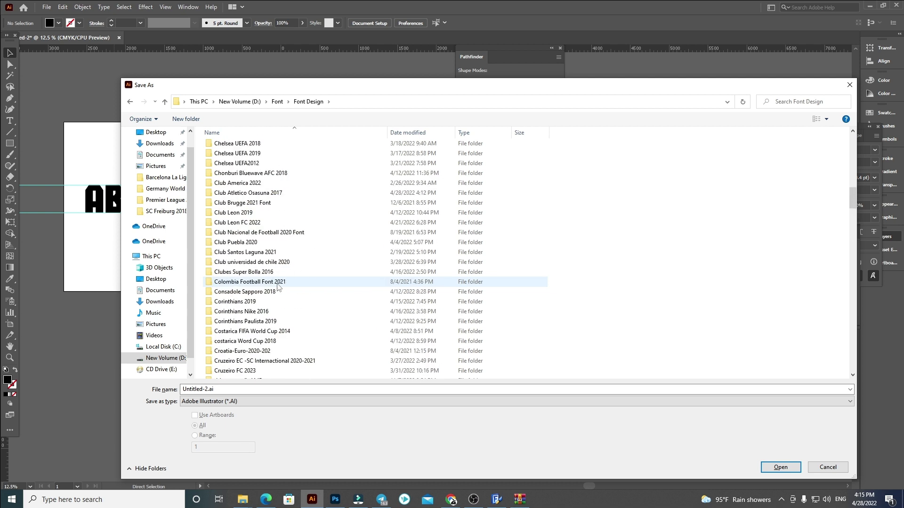
pyautogui.doubleClick(318, 193)
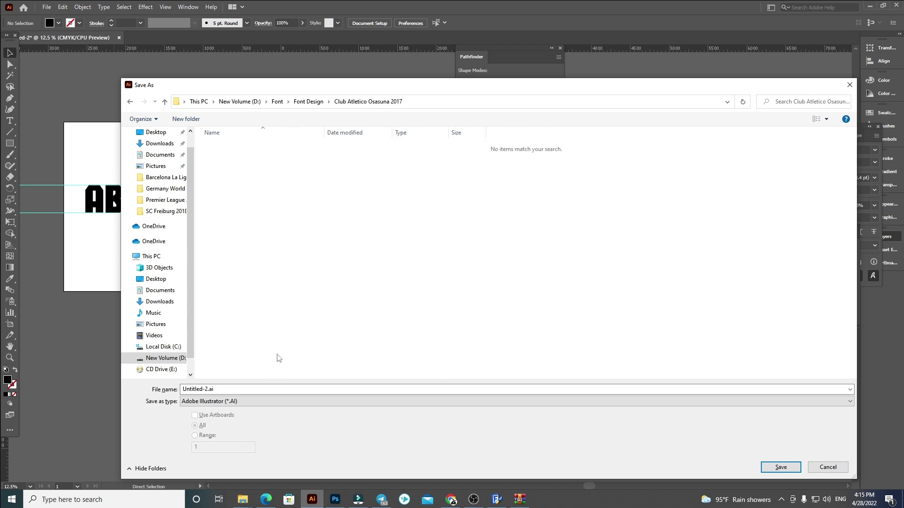
# Save the artwork as an Adobe Illustrator file named "Club Atletico Osasuna 2017" in the Illustrator CS2 version.
pyautogui.write('Club Atletico Osasuna 2017')
pyautogui.click(514, 313)
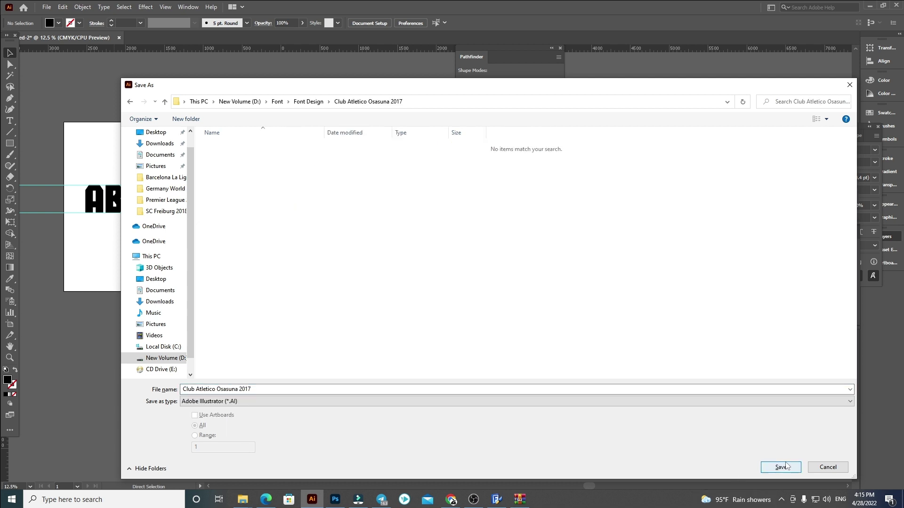
pyautogui.click(789, 468)
pyautogui.click(443, 116)
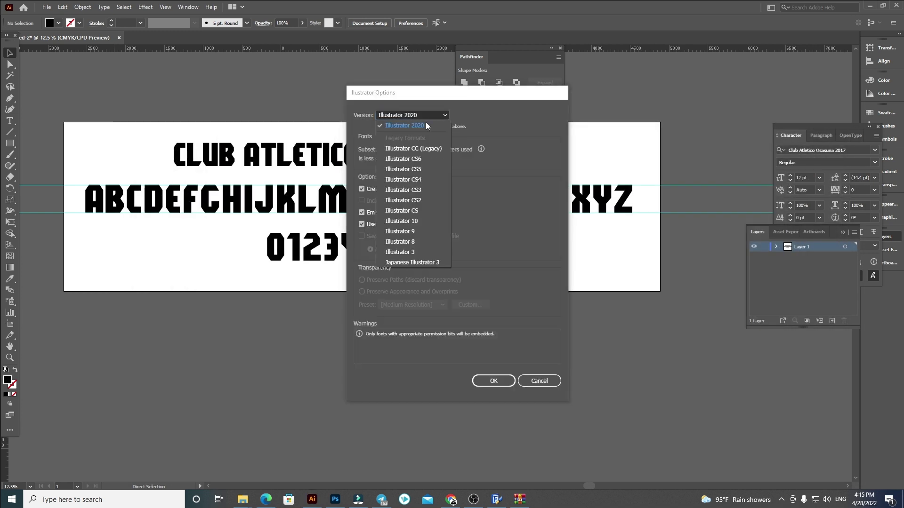
pyautogui.click(415, 190)
pyautogui.click(418, 116)
pyautogui.click(411, 200)
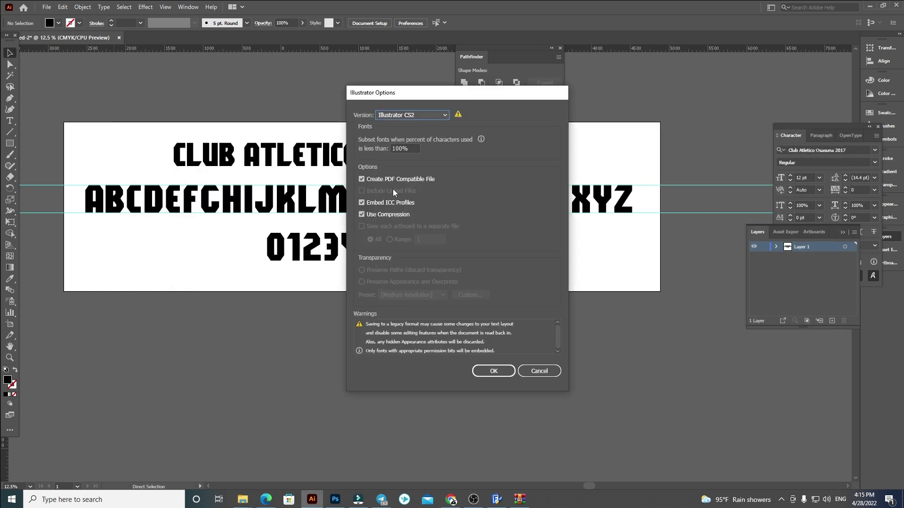
pyautogui.click(489, 372)
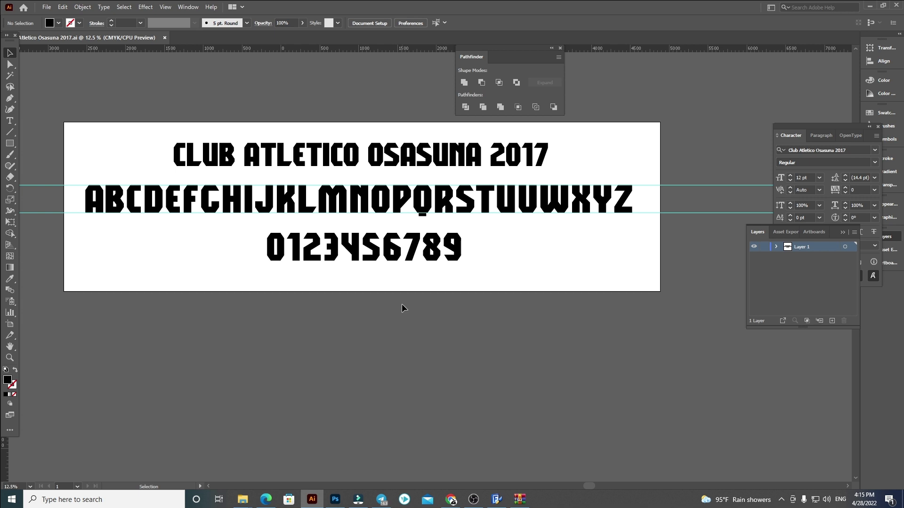
# Switch to the OBS Studio window.
pyautogui.press('space')
pyautogui.moveTo(489, 394); pyautogui.dragTo(463, 385)
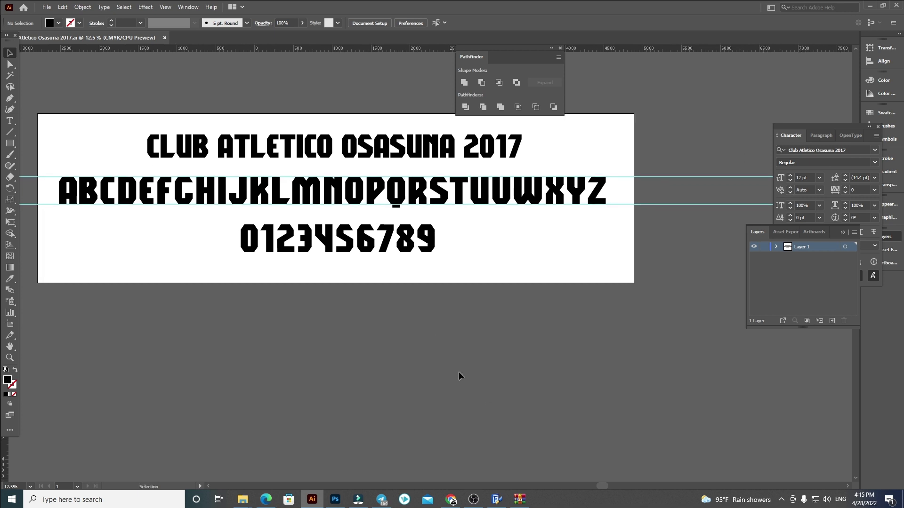
pyautogui.hscroll(-1, 424, 363)
pyautogui.scroll(2, 325, 347)
pyautogui.click(473, 501)
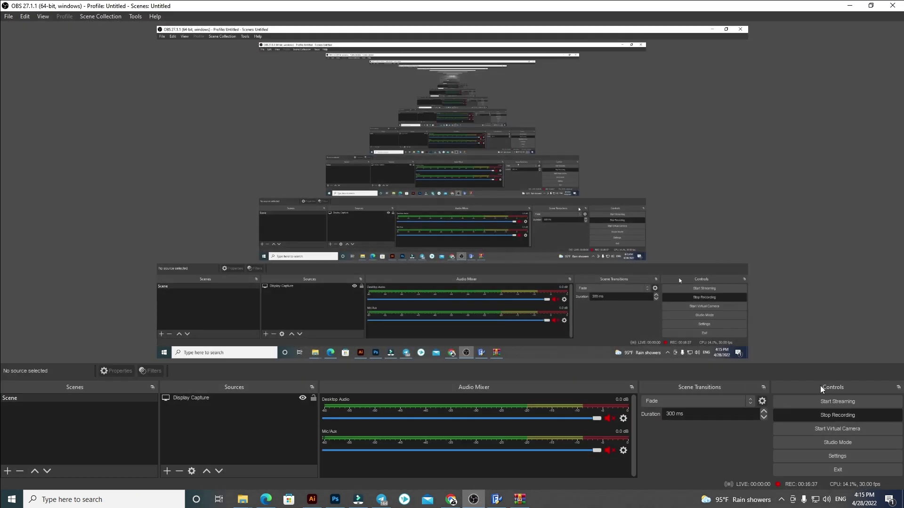